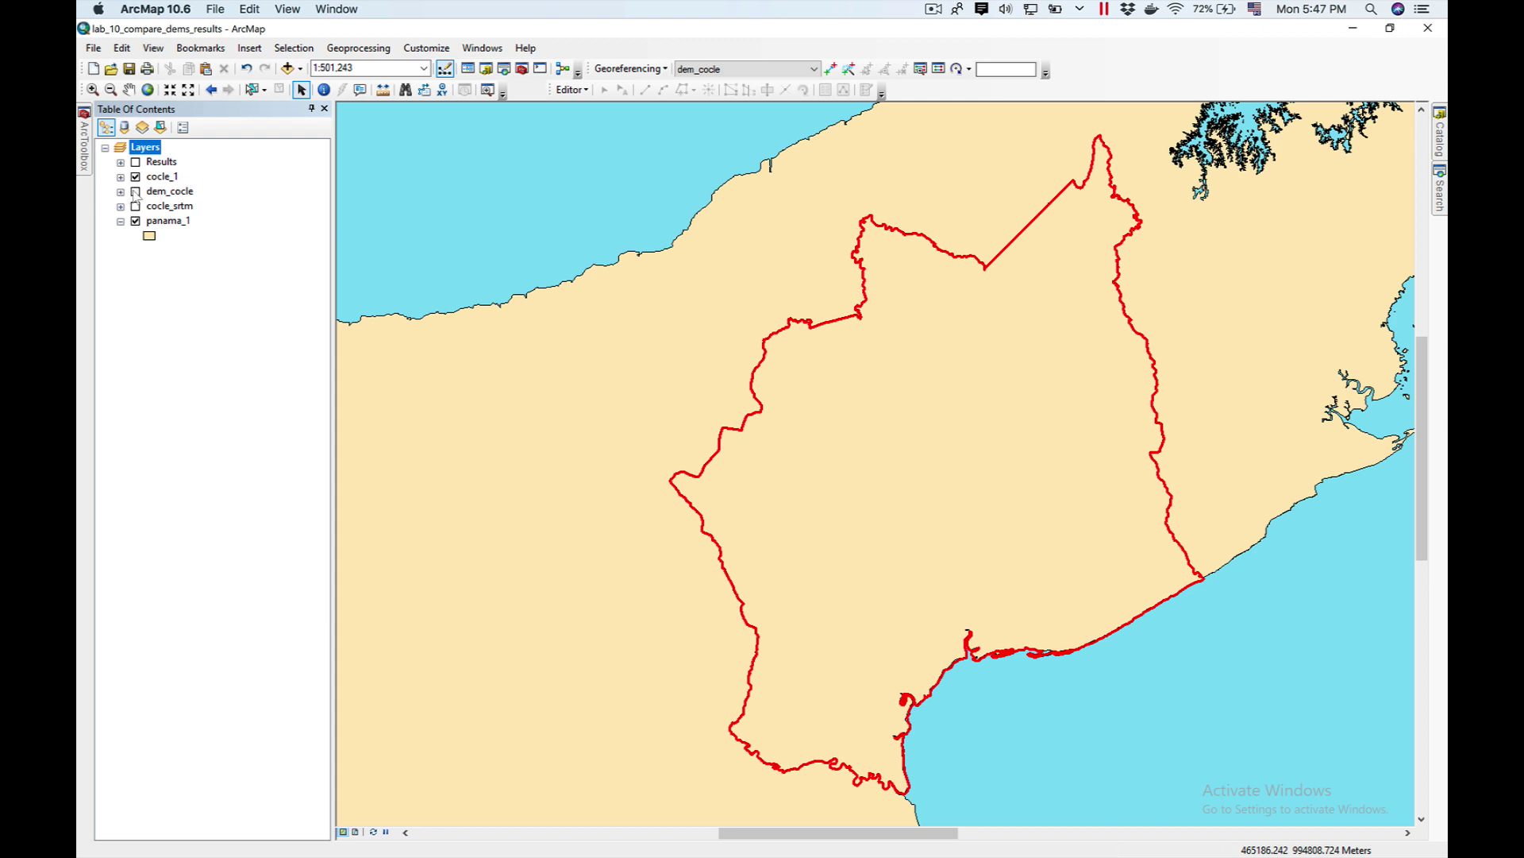
Show cocle_srtm instead of dem_cocle and select the cocle_1 layer.
click(135, 191)
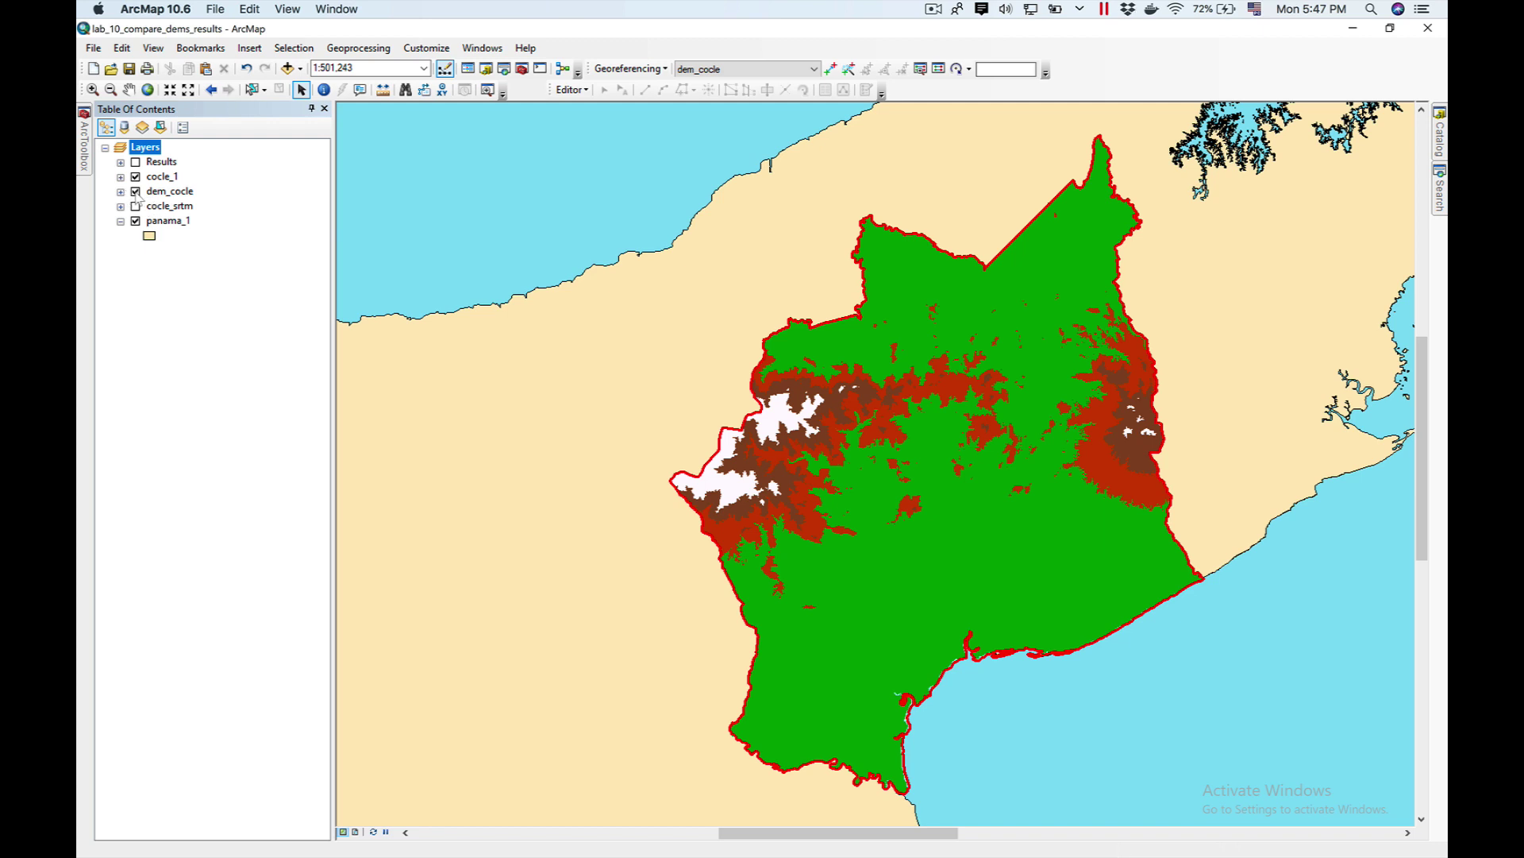
click(135, 191)
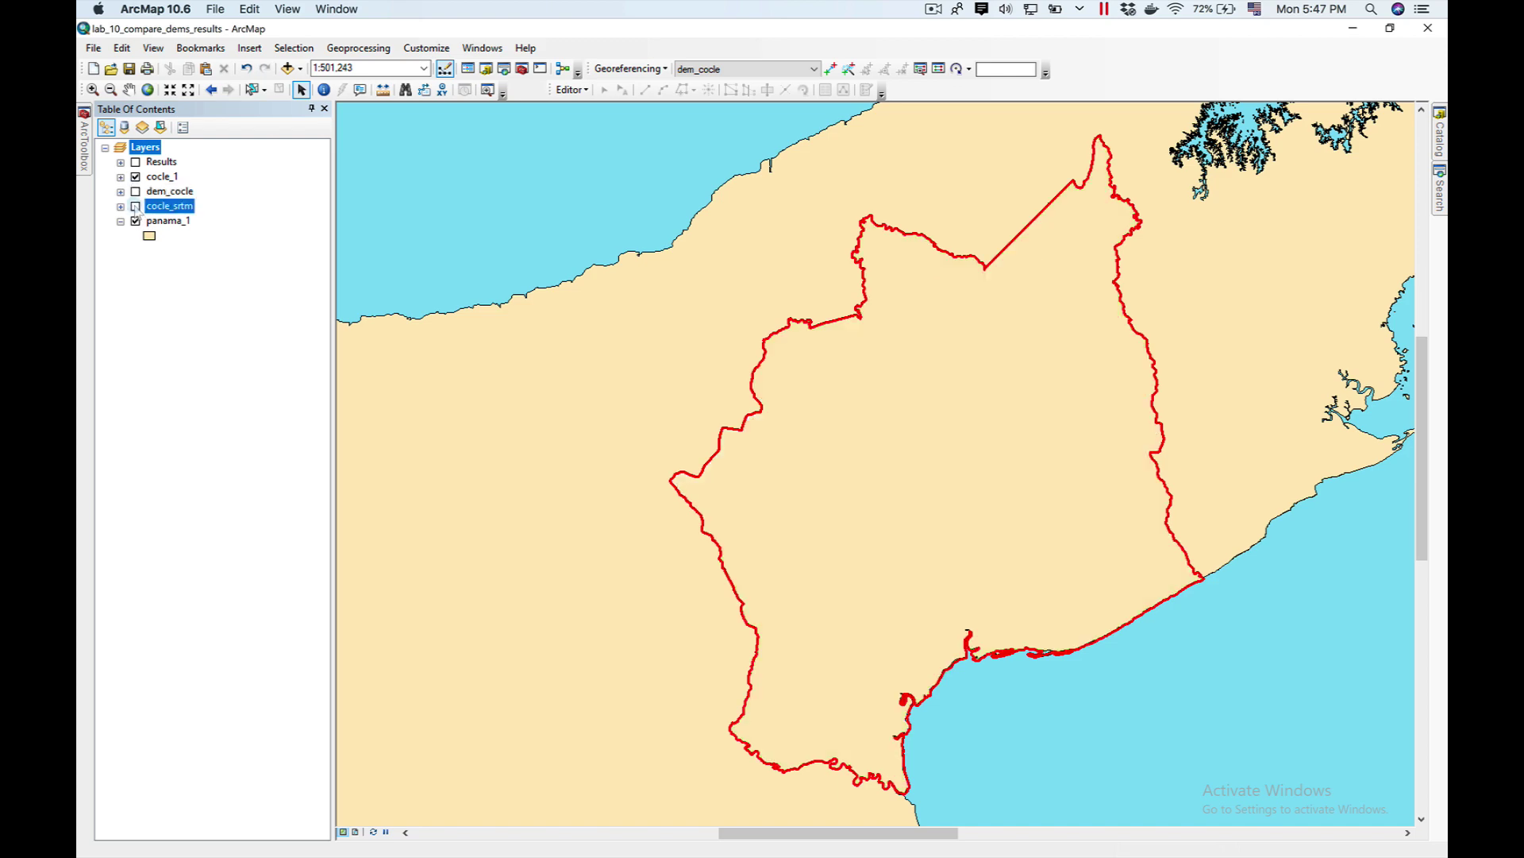
click(135, 205)
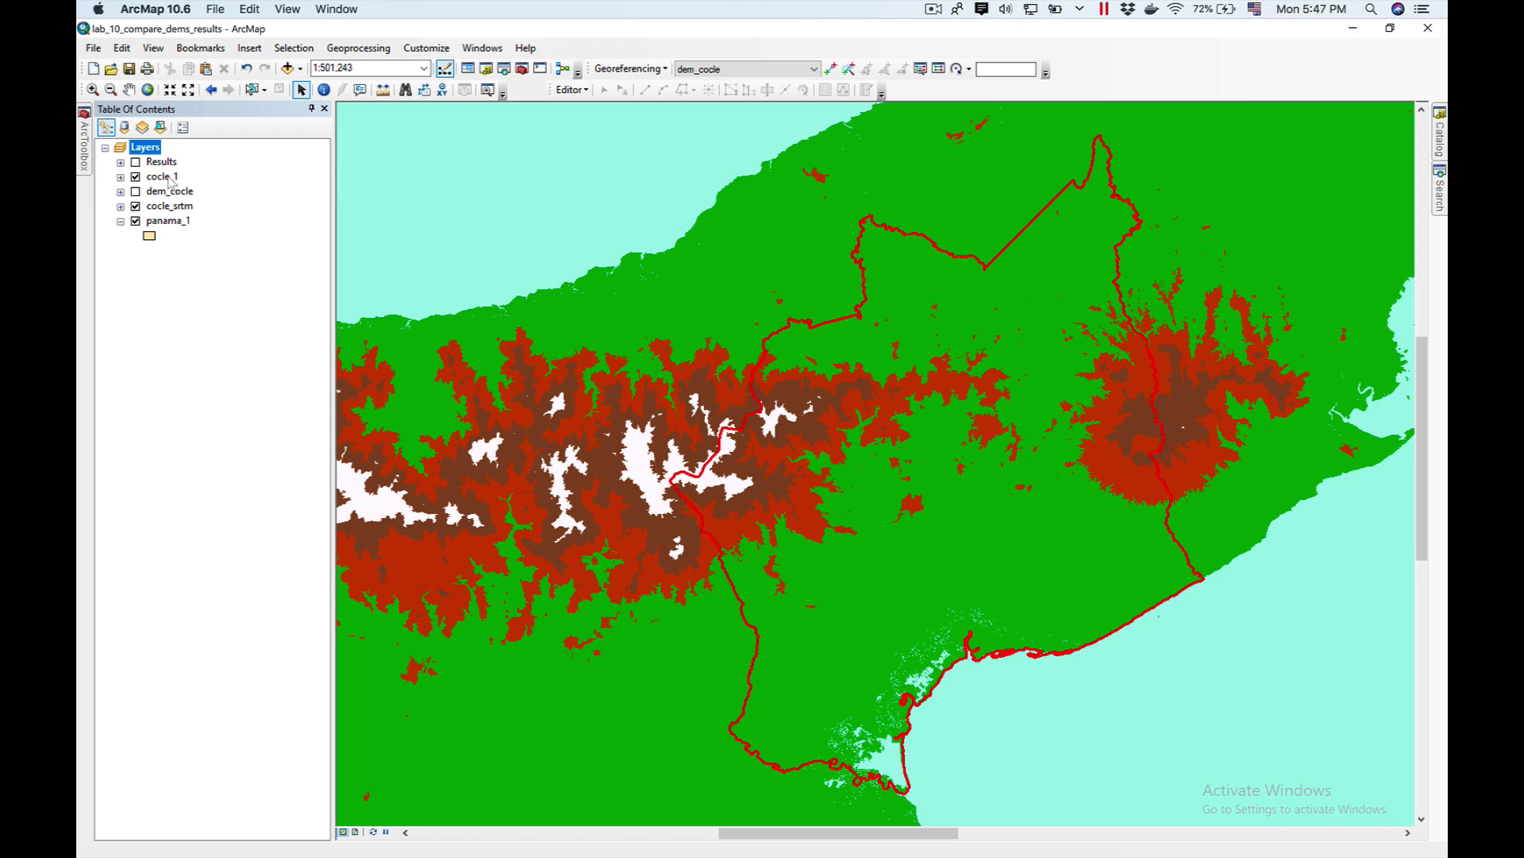
click(172, 179)
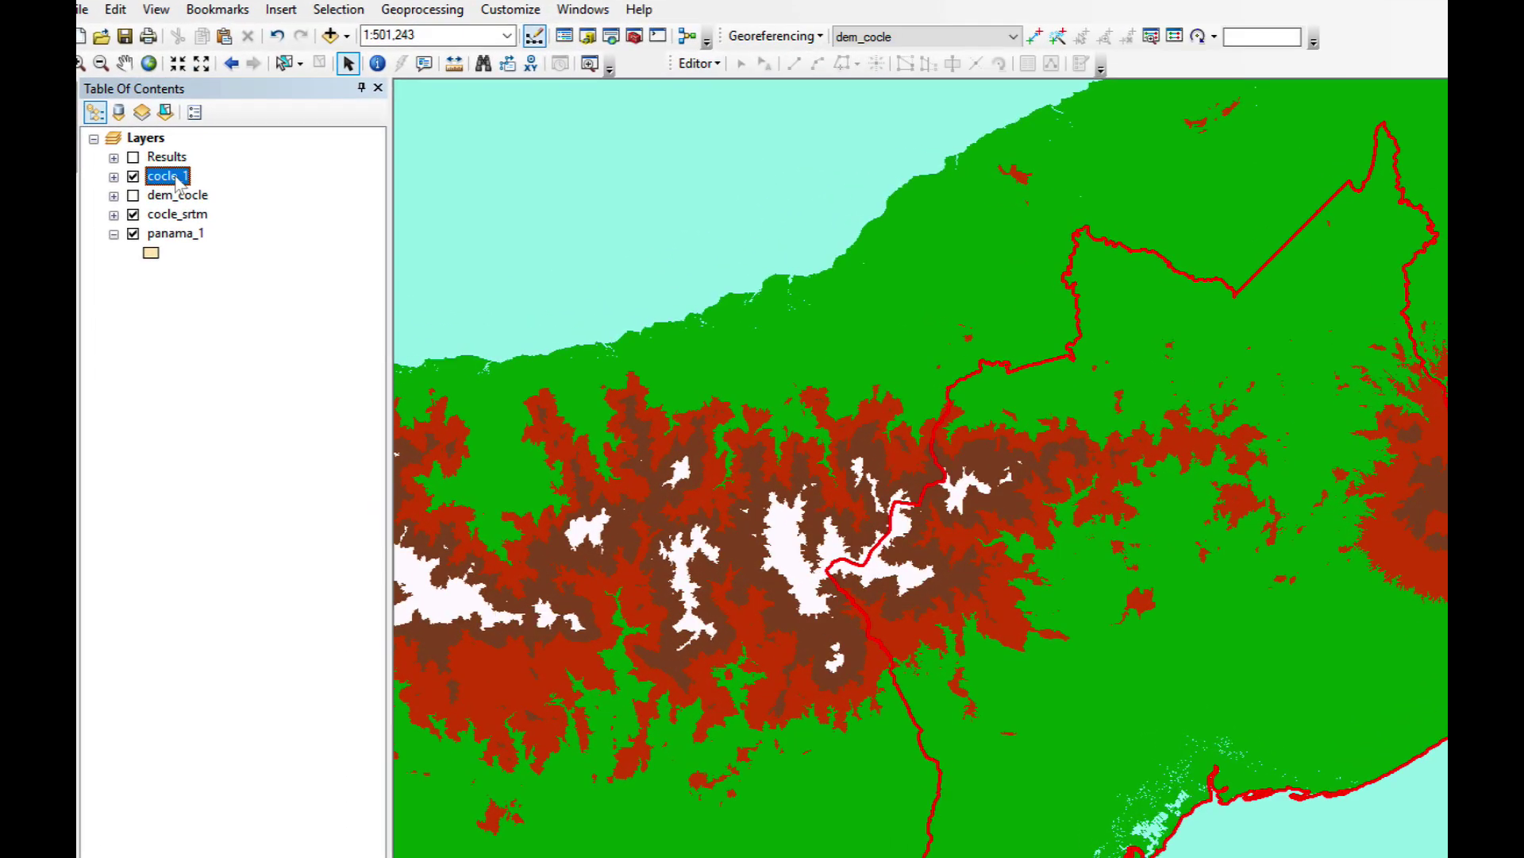
right_click(177, 180)
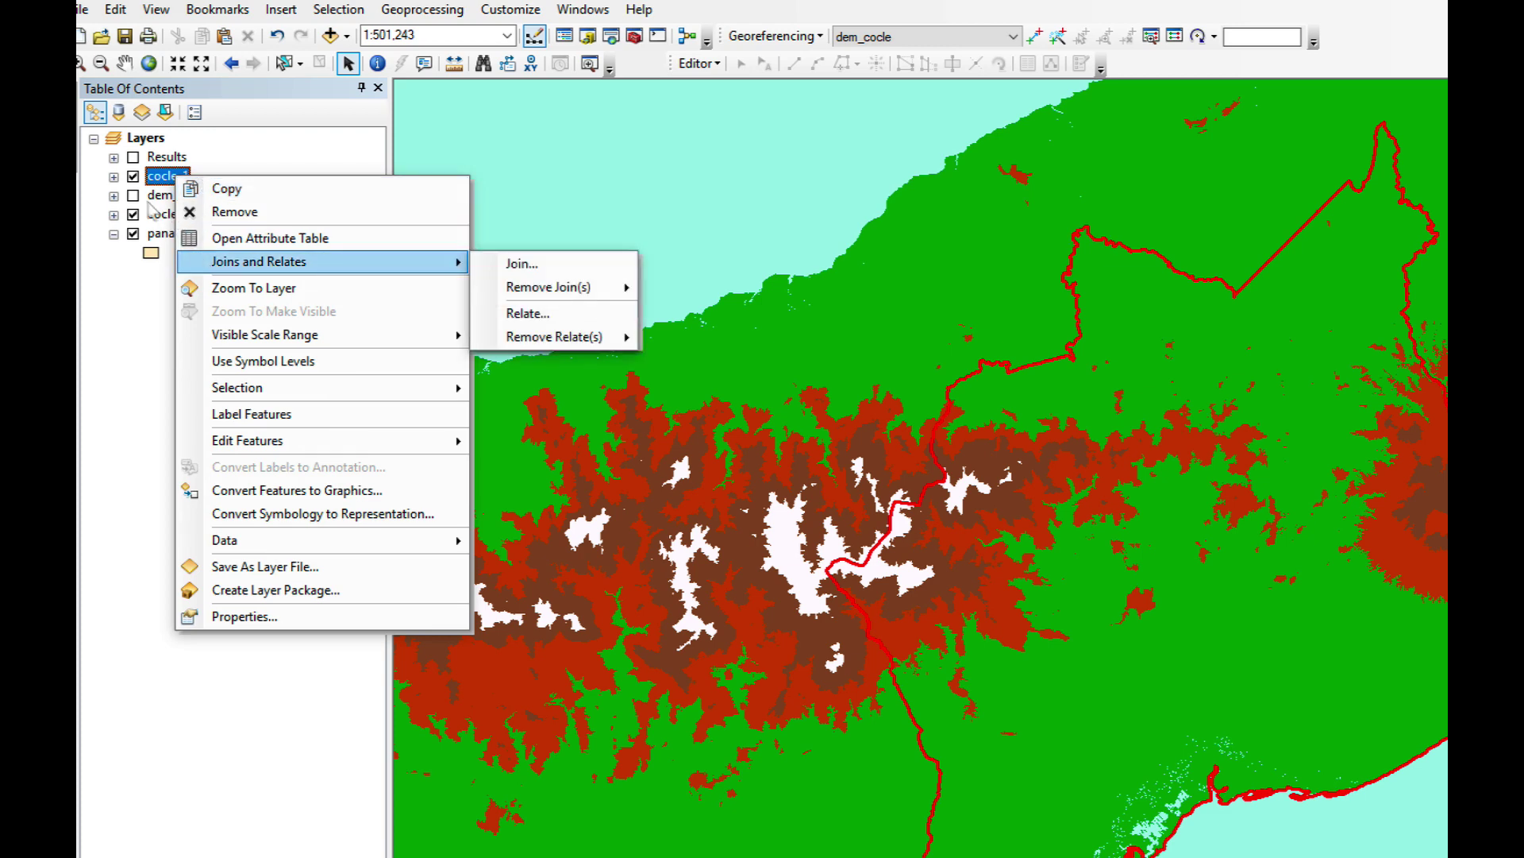
click(152, 209)
right_click(169, 202)
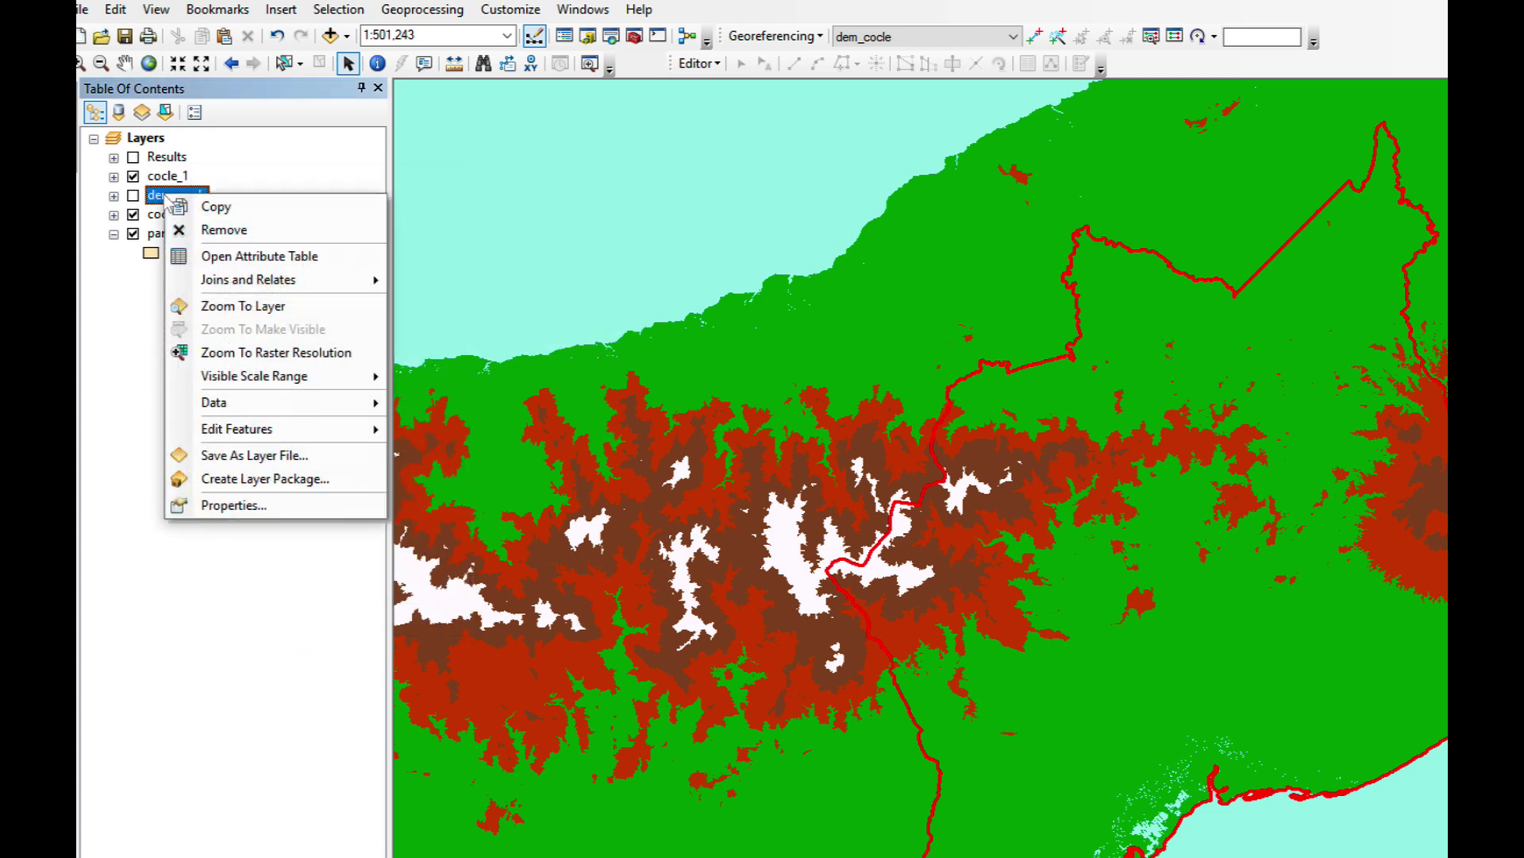
click(271, 507)
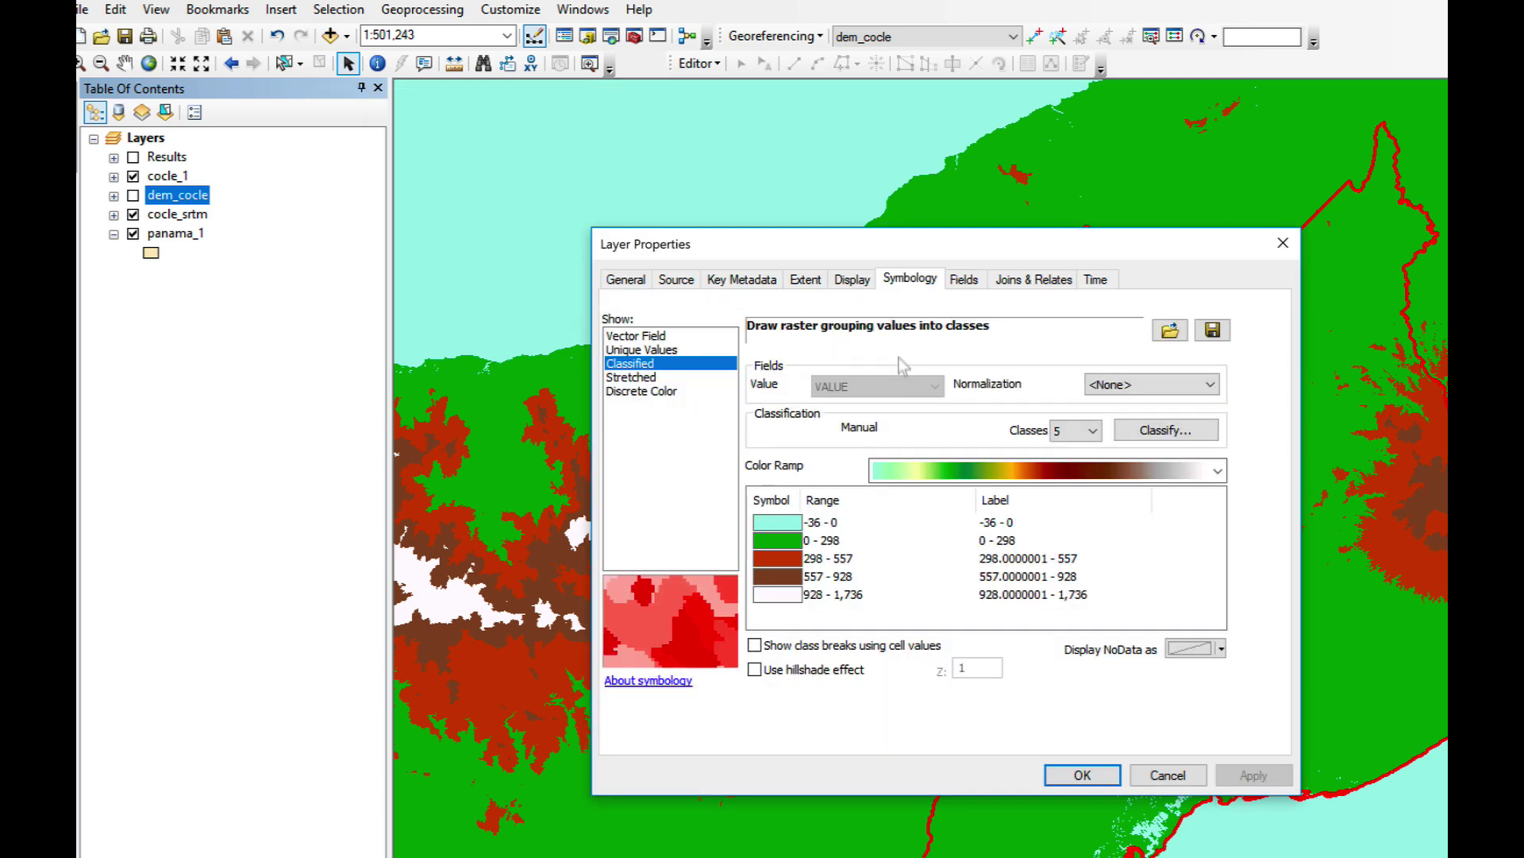
click(675, 281)
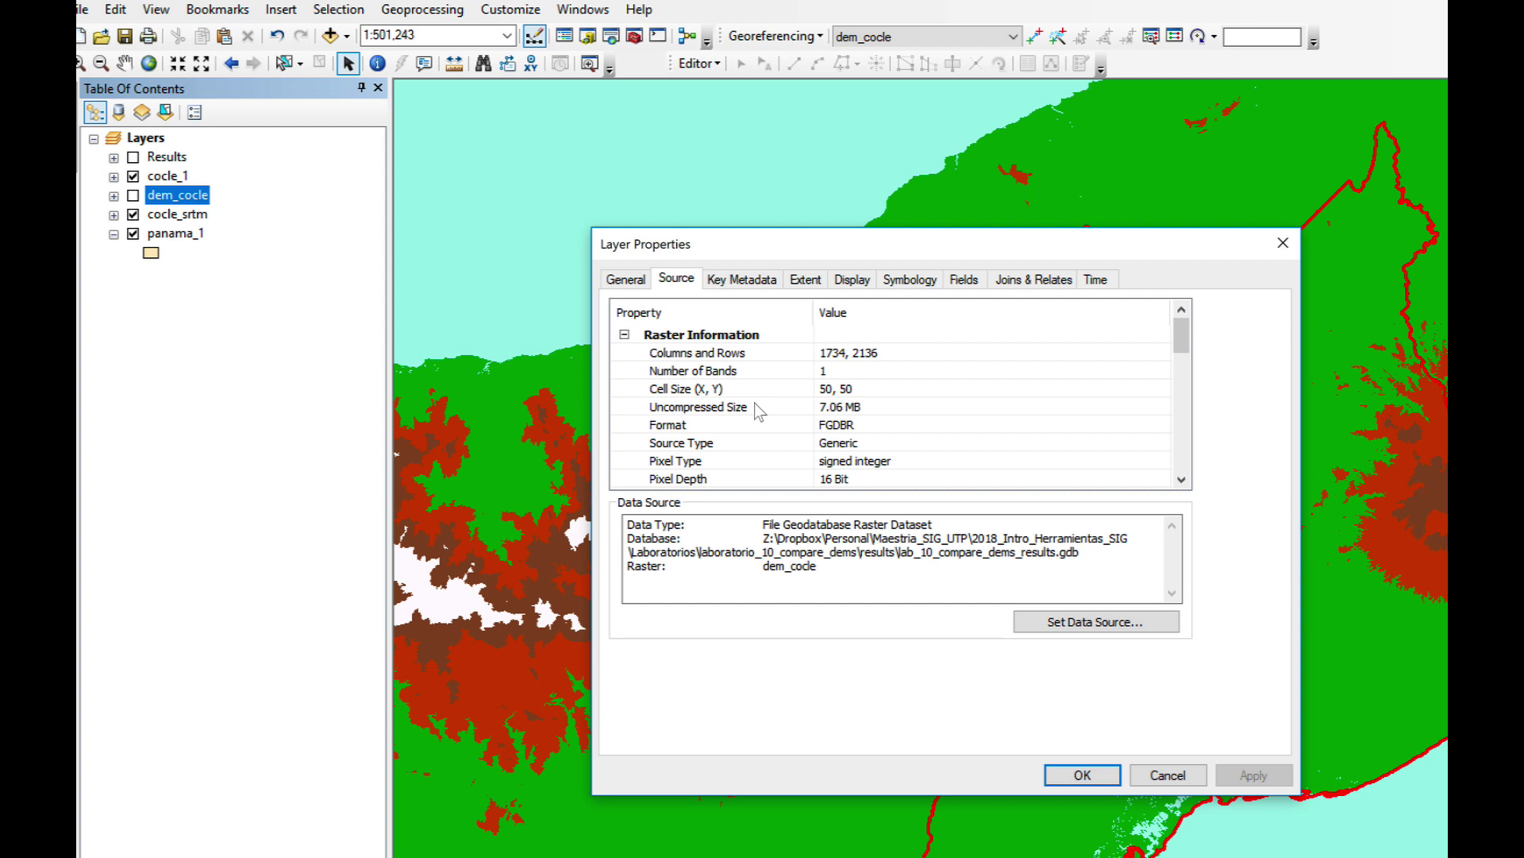
scroll(758, 413, down, 1)
scroll(757, 412, down, 1)
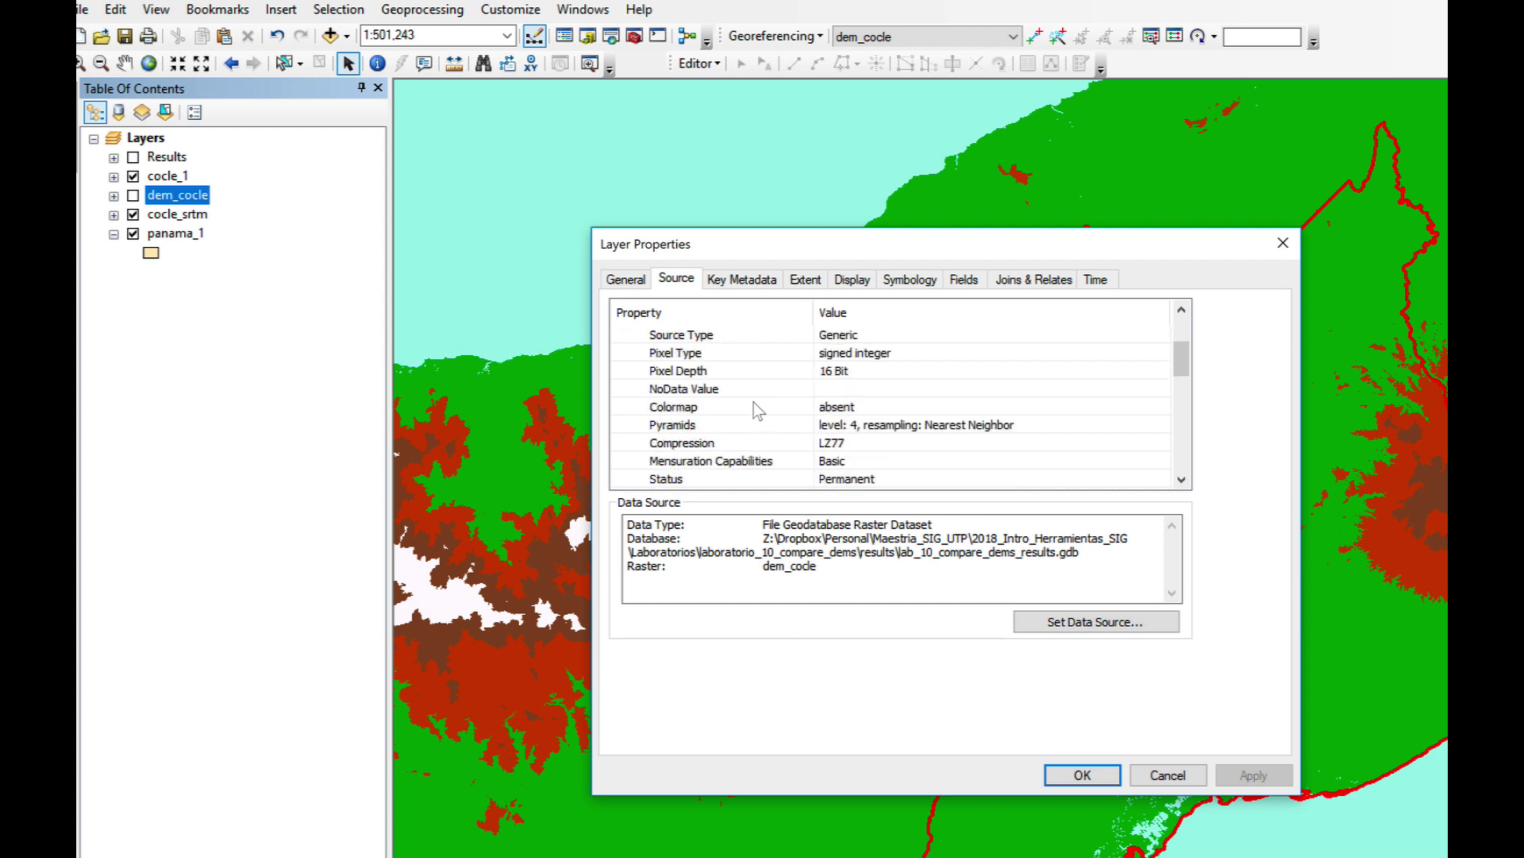
scroll(757, 412, down, 1)
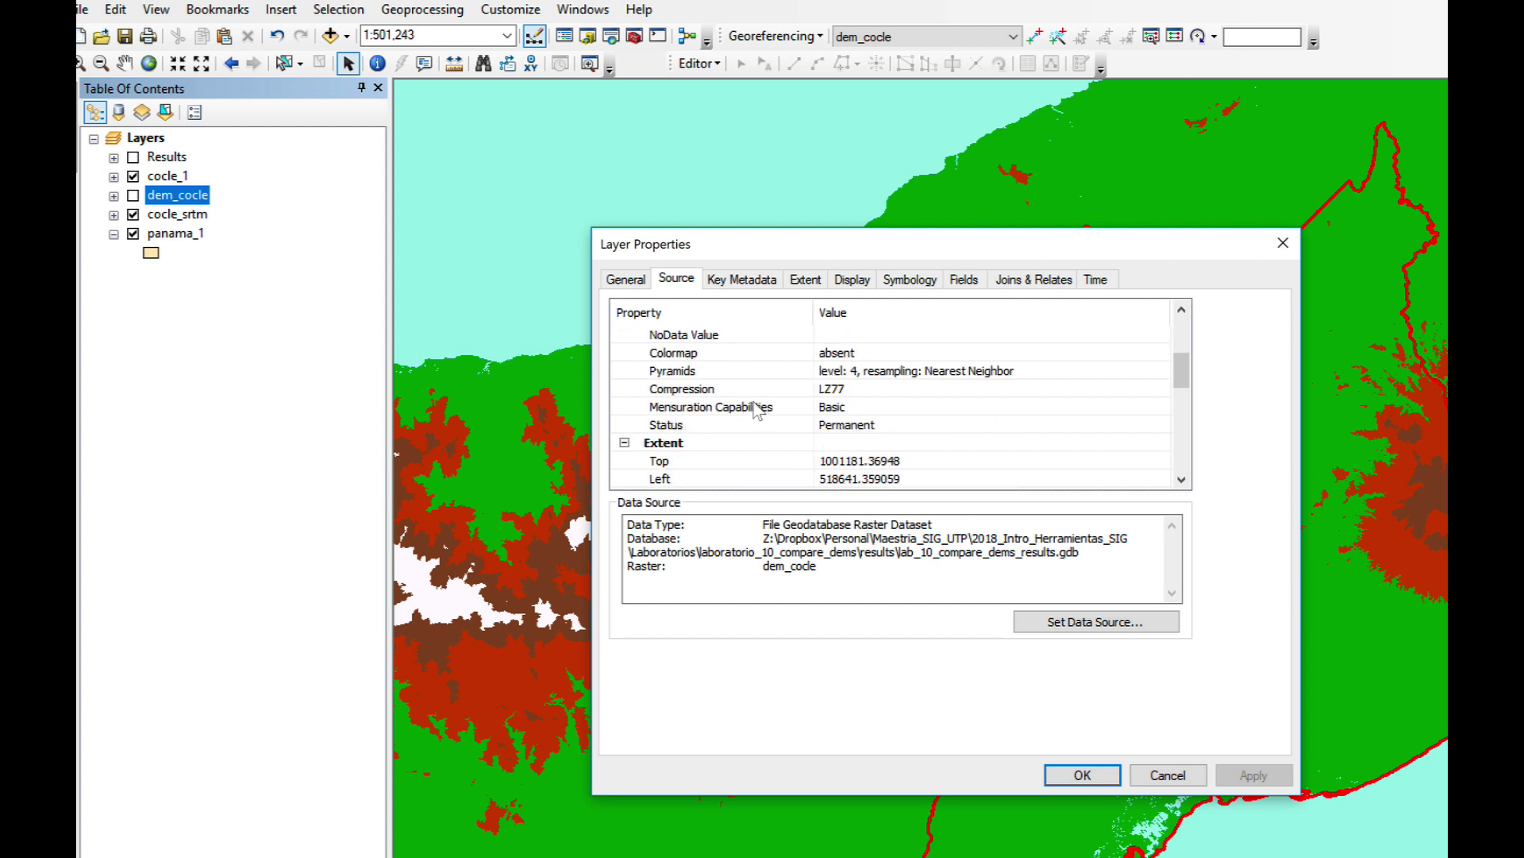
scroll(758, 412, up, 2)
scroll(757, 412, down, 2)
scroll(758, 413, up, 1)
scroll(758, 413, up, 2)
scroll(758, 412, down, 2)
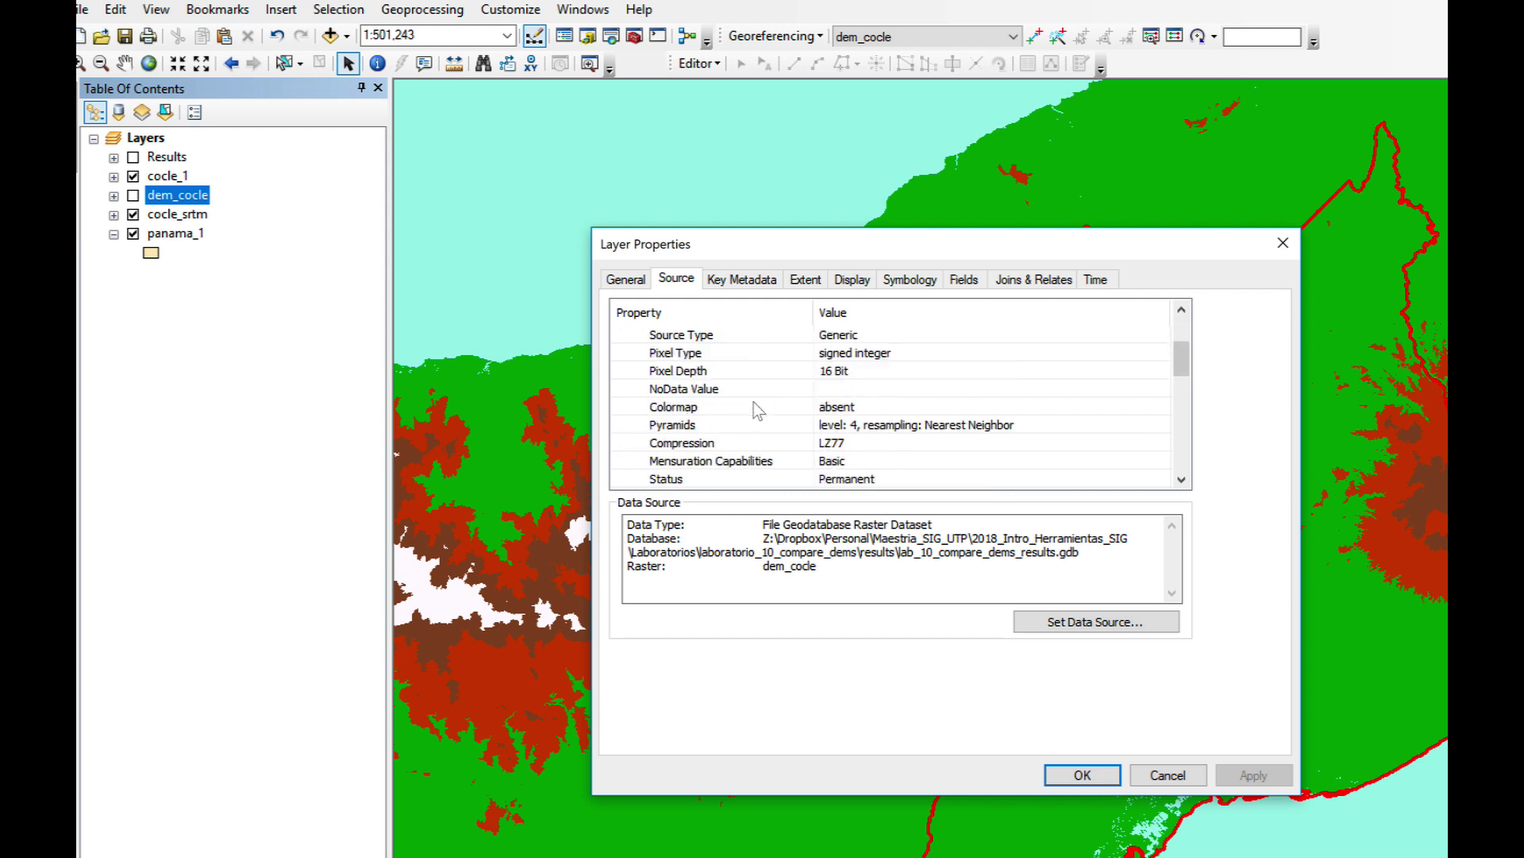
scroll(758, 412, down, 1)
scroll(758, 412, down, 1)
scroll(758, 412, down, 1)
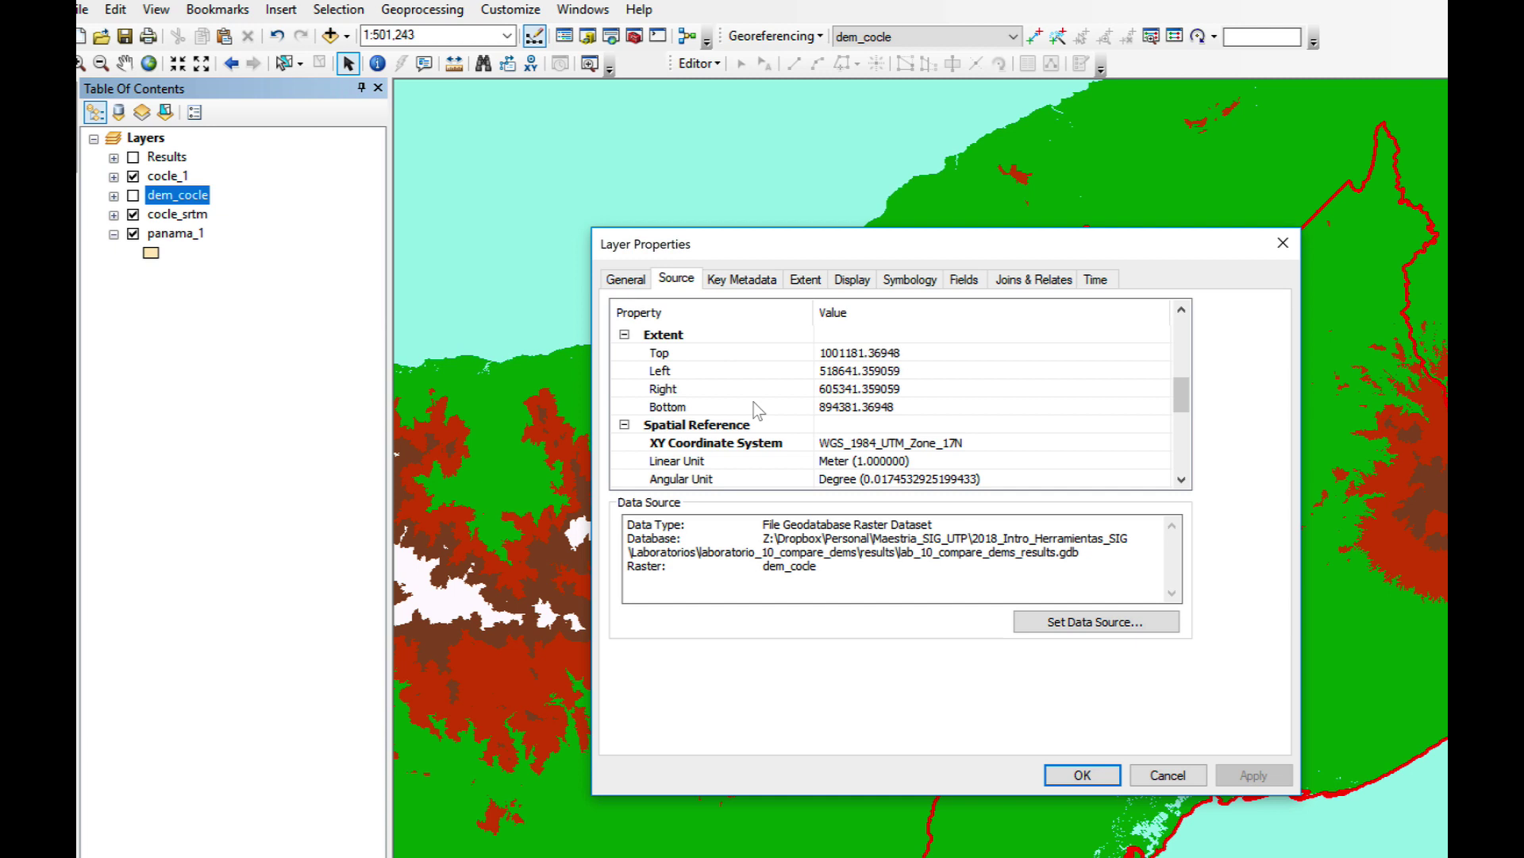
scroll(758, 413, down, 1)
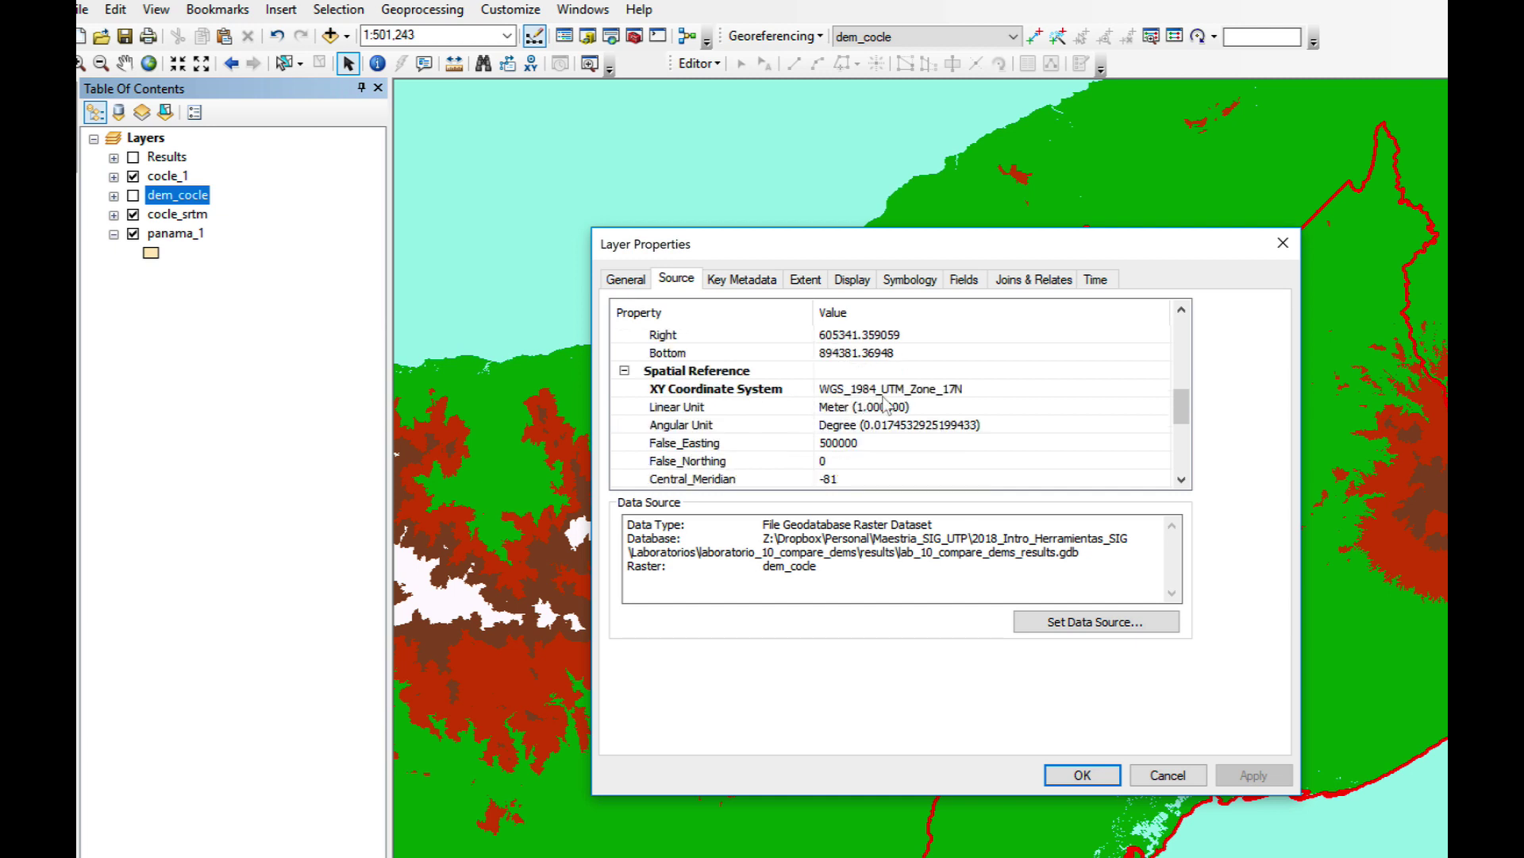
click(1168, 777)
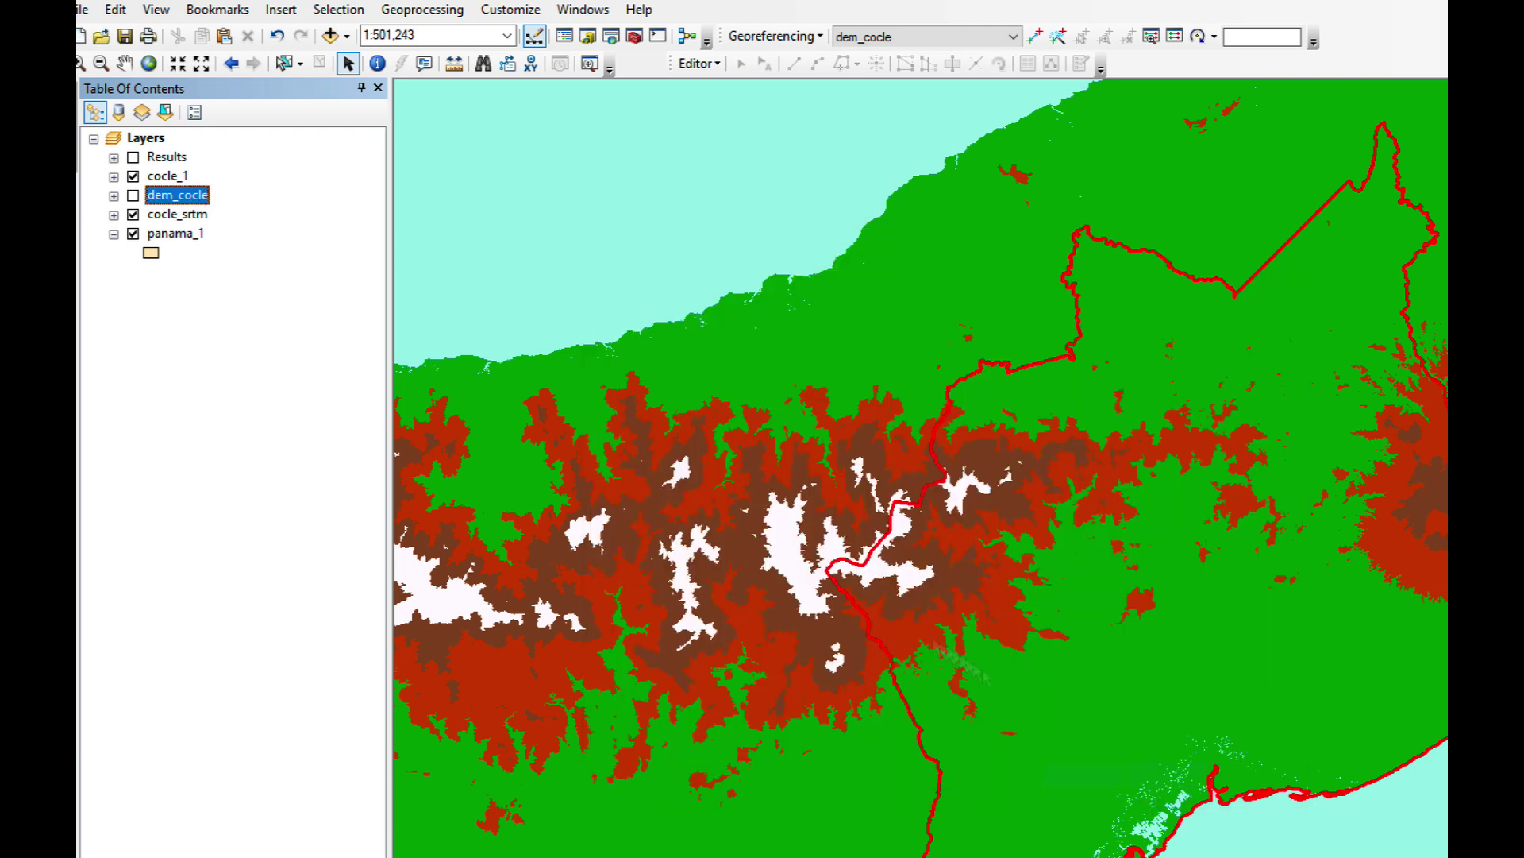
click(184, 217)
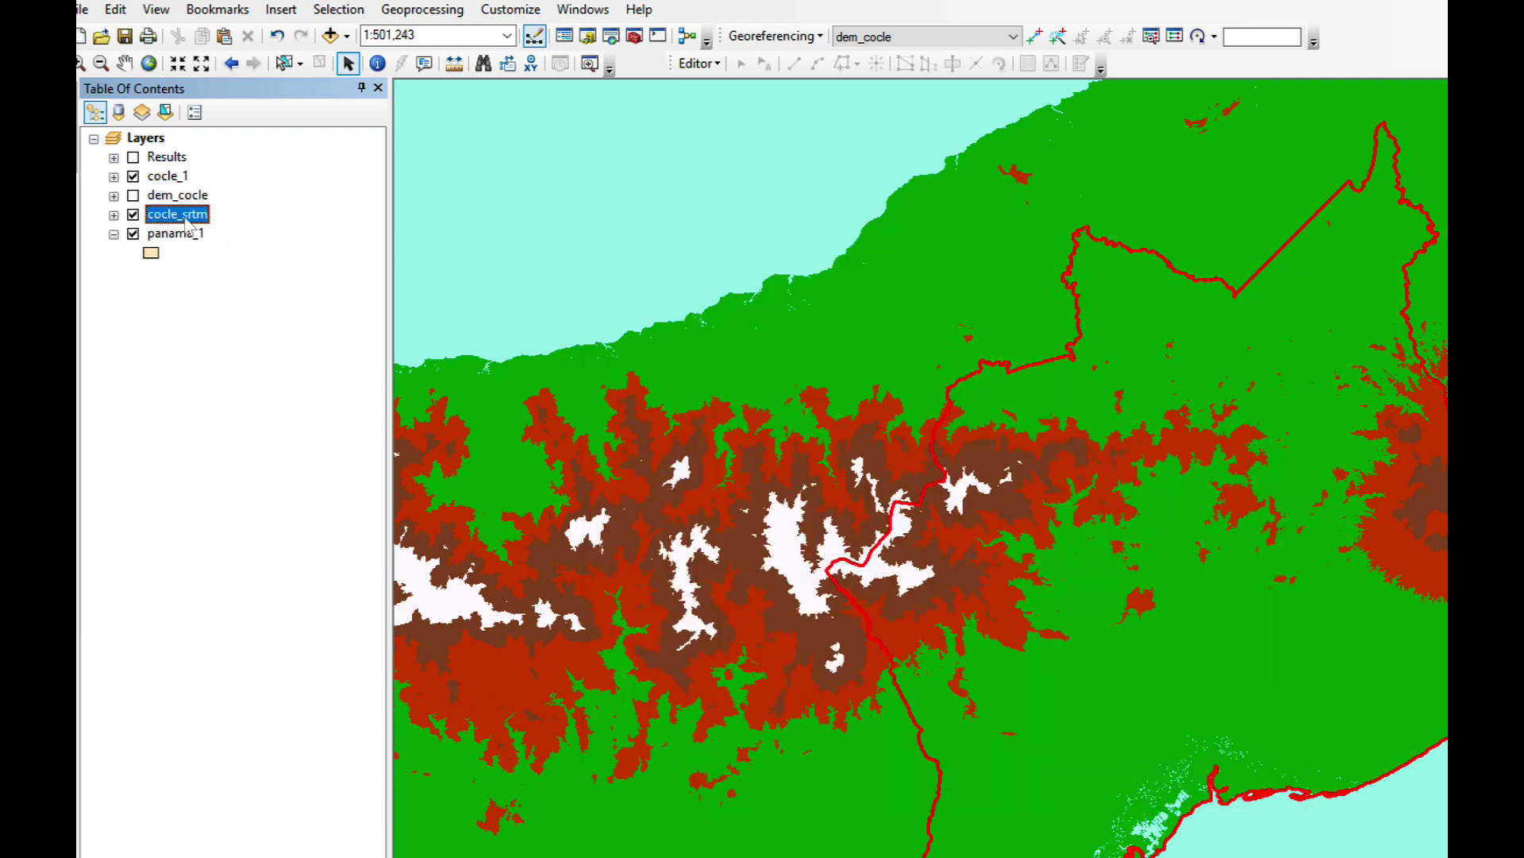
right_click(189, 221)
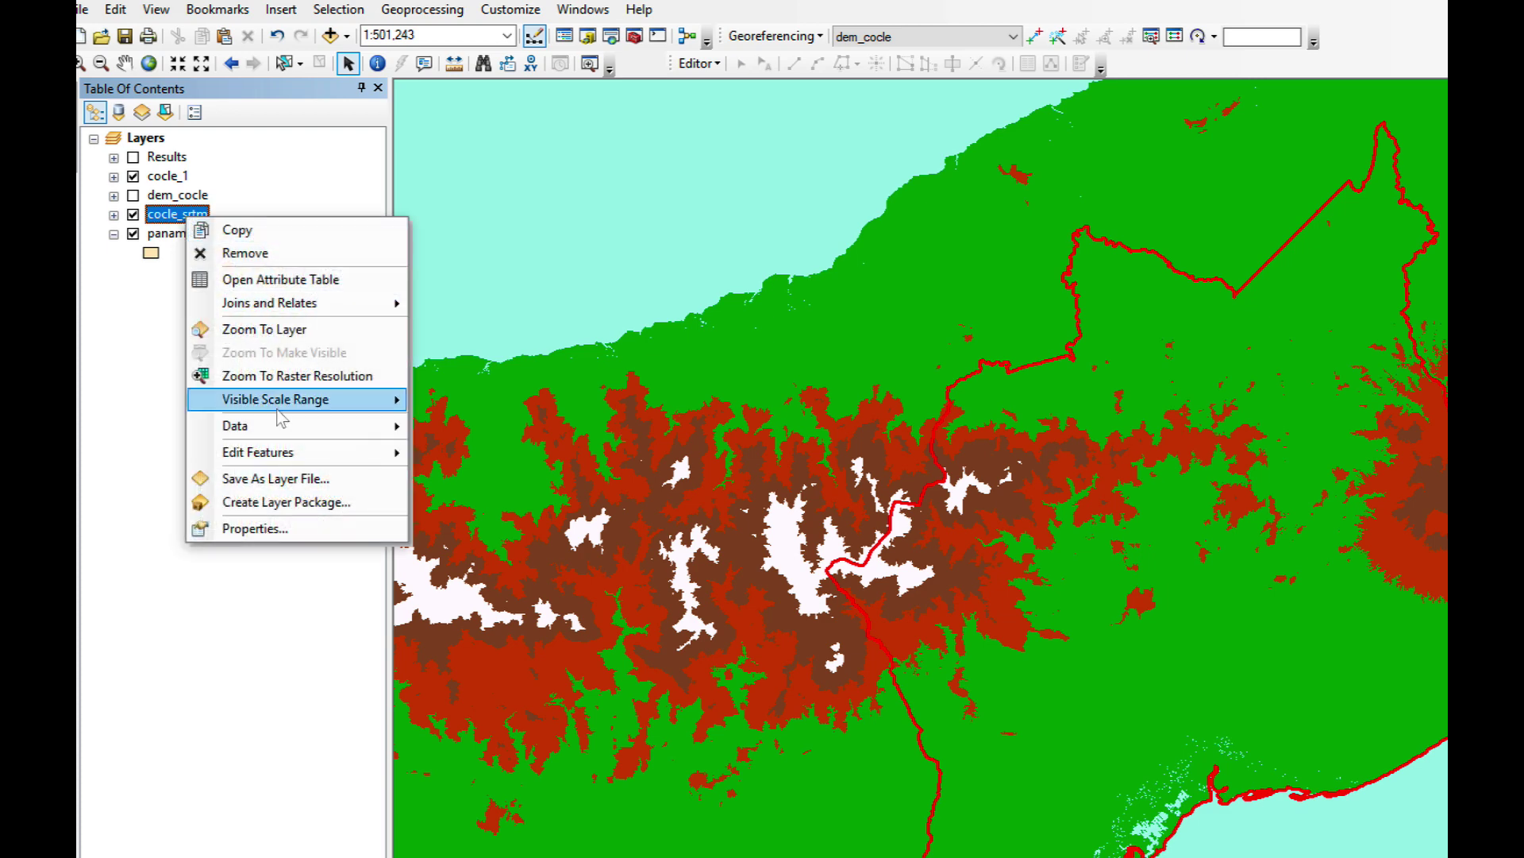
click(272, 527)
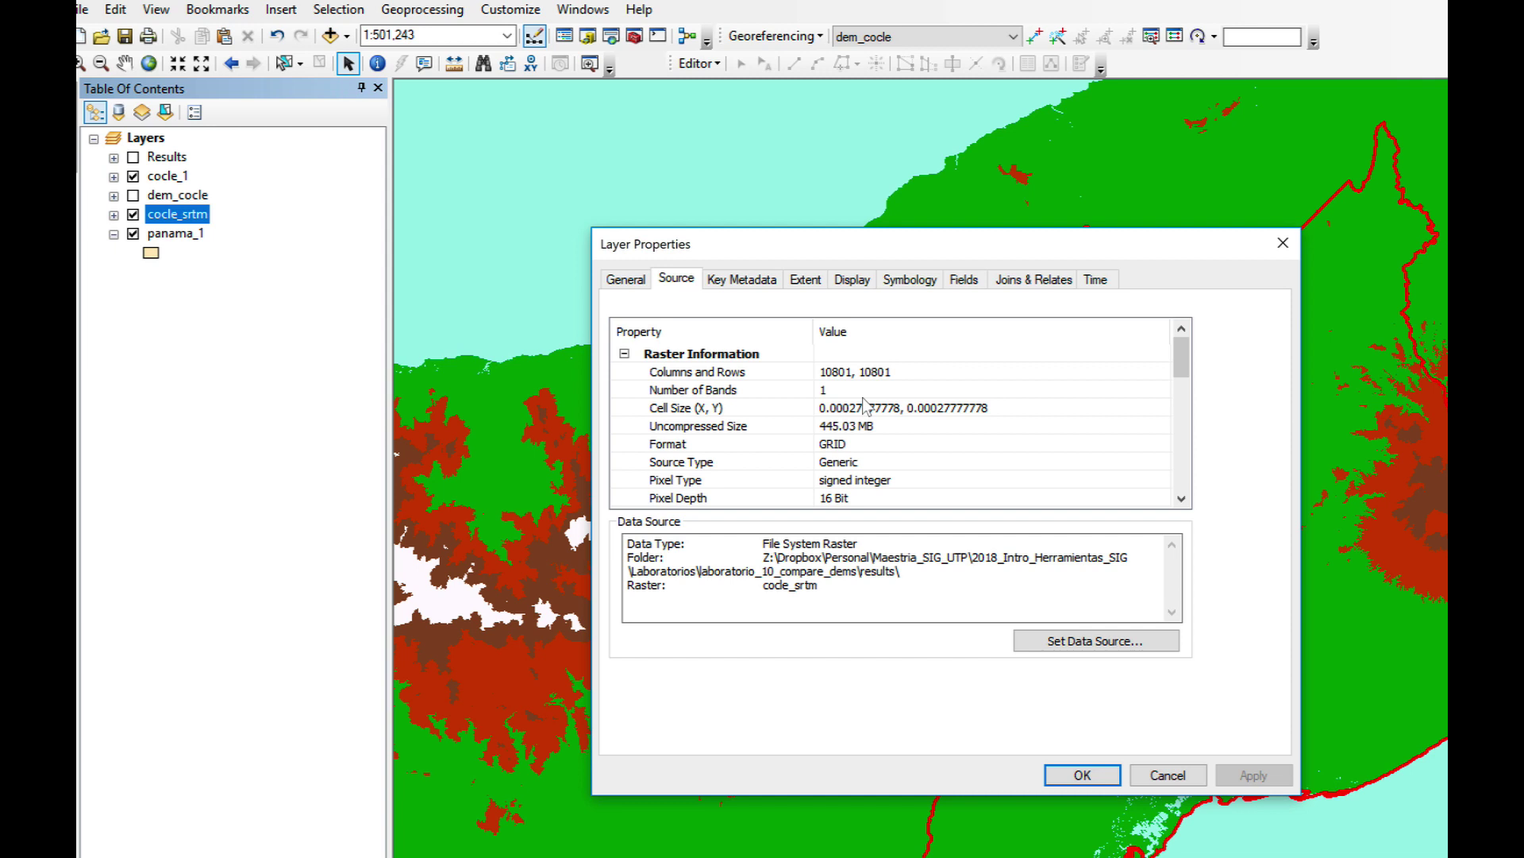
scroll(866, 405, down, 2)
scroll(865, 405, down, 2)
scroll(865, 406, down, 1)
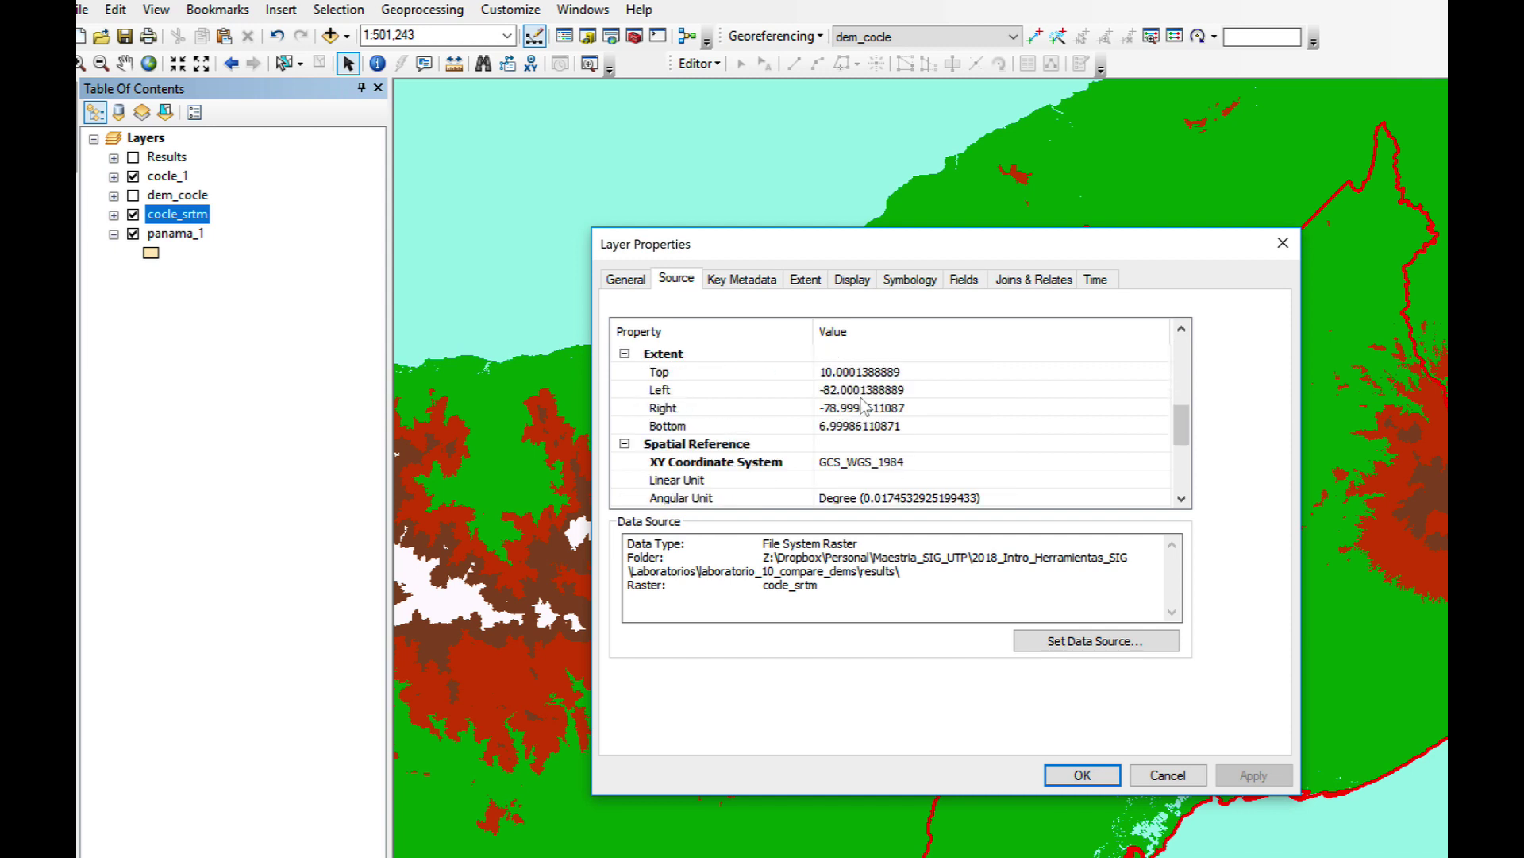
scroll(864, 405, down, 1)
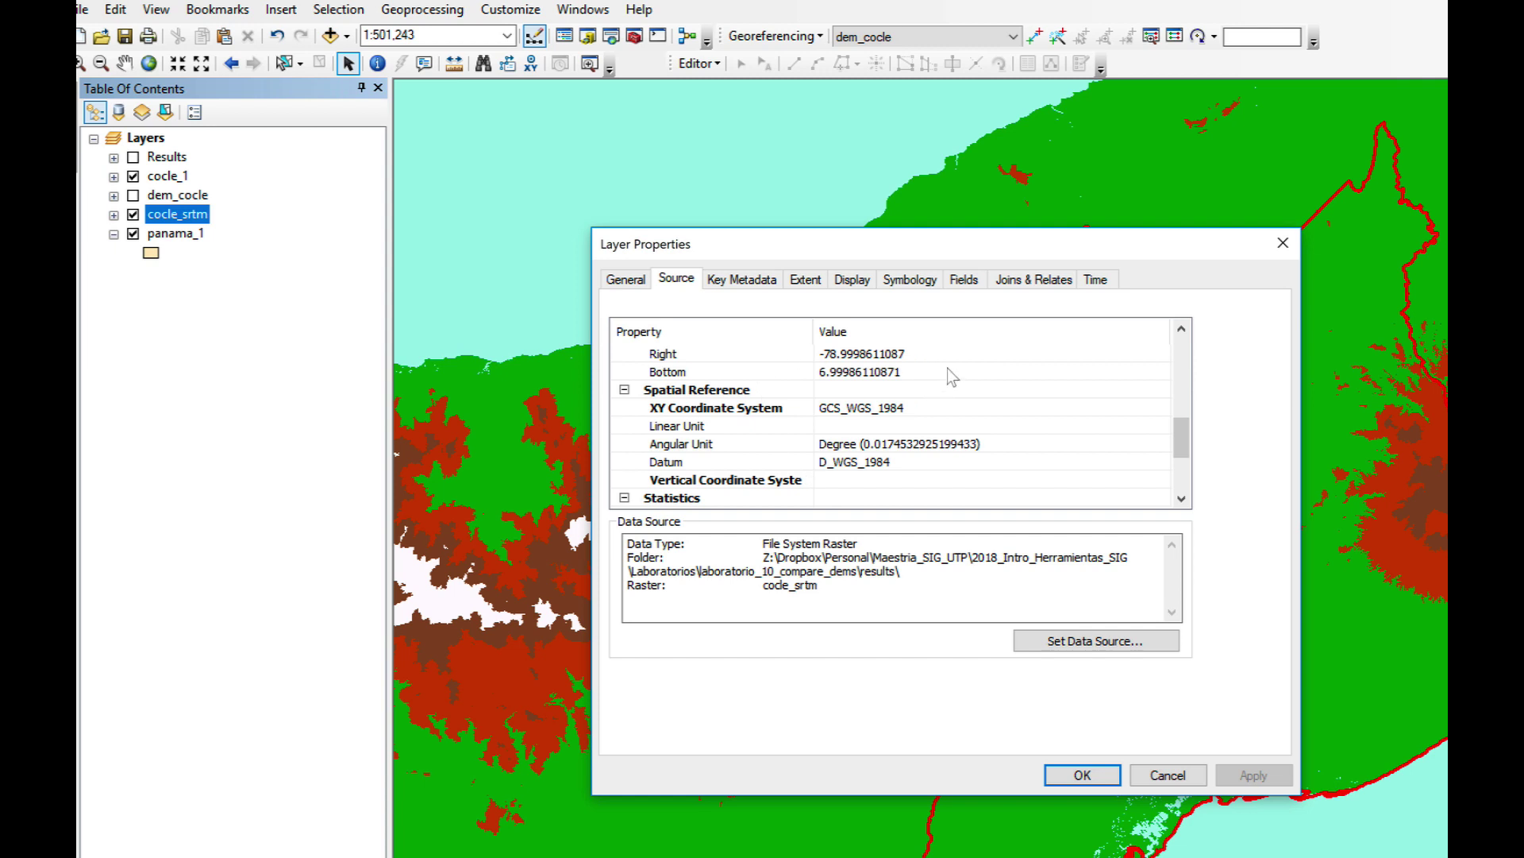
click(1168, 776)
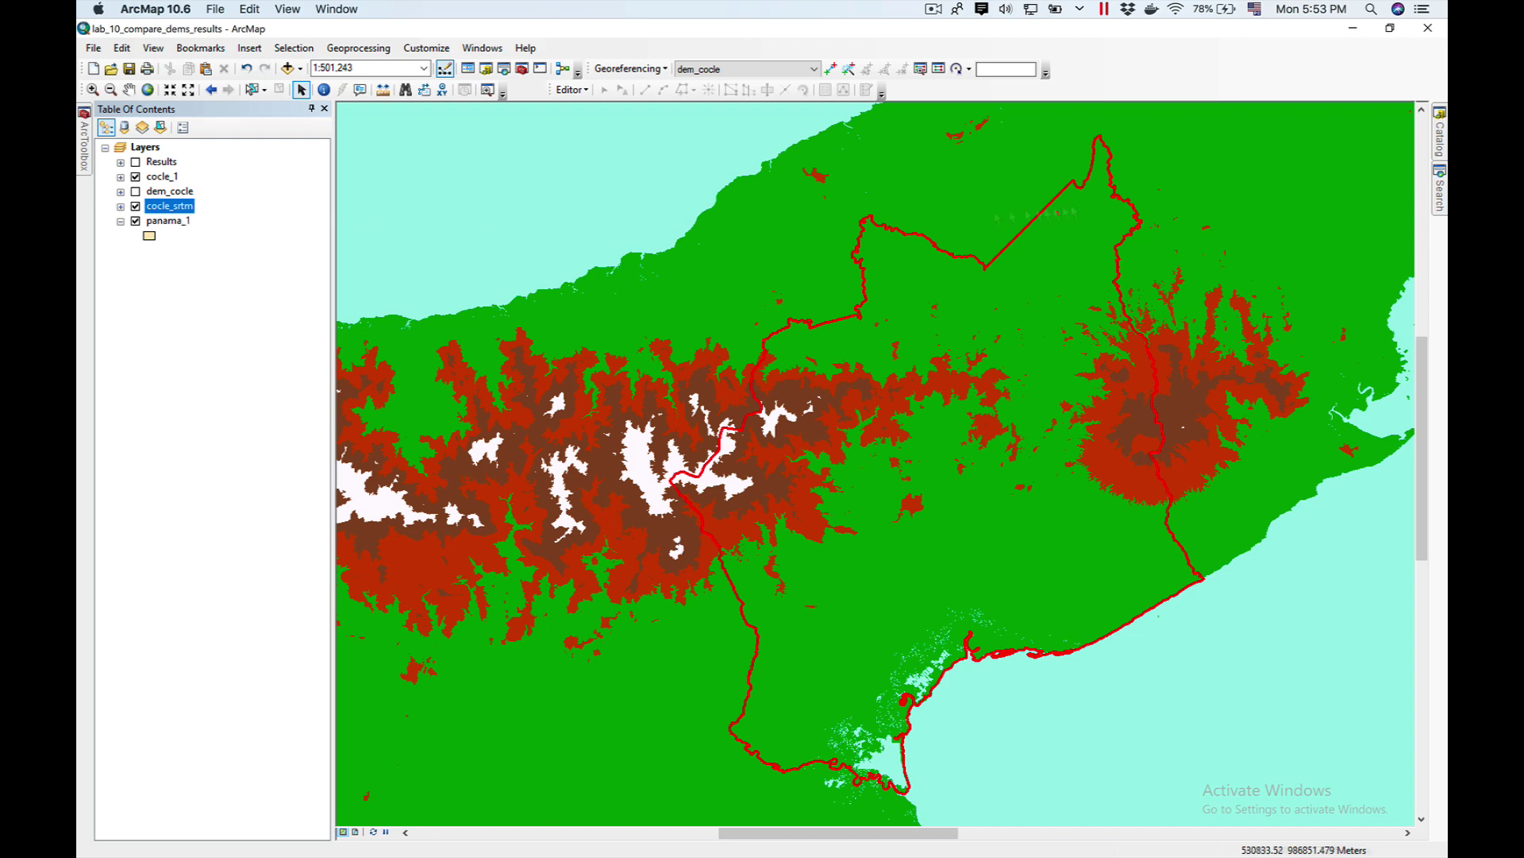
Run Project Raster on cocle_srtm with WGS 1984 UTM Zone 17N as output.
click(1441, 188)
text(project)
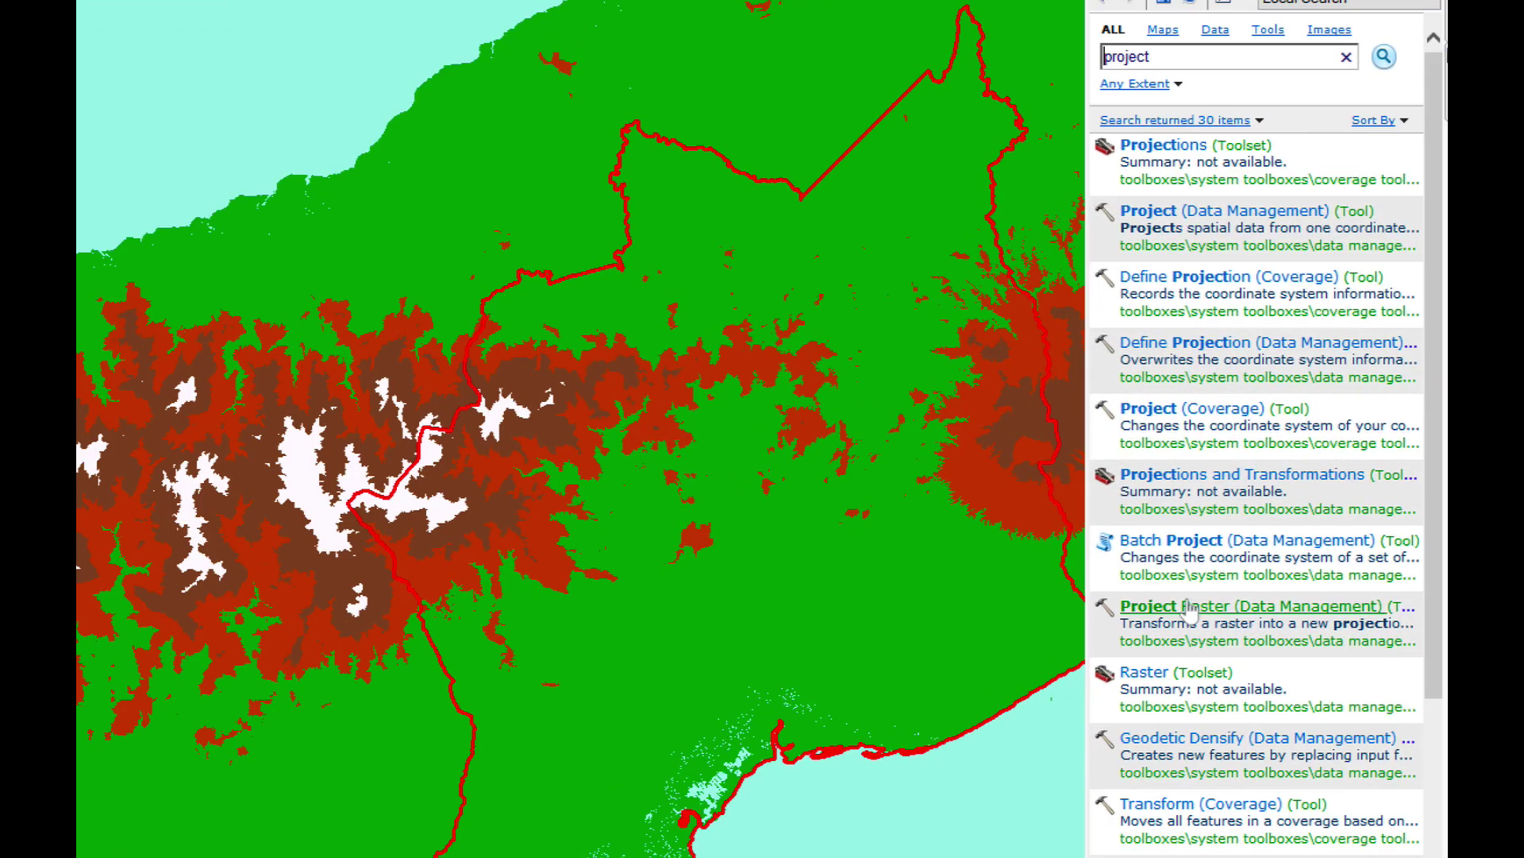
click(1192, 611)
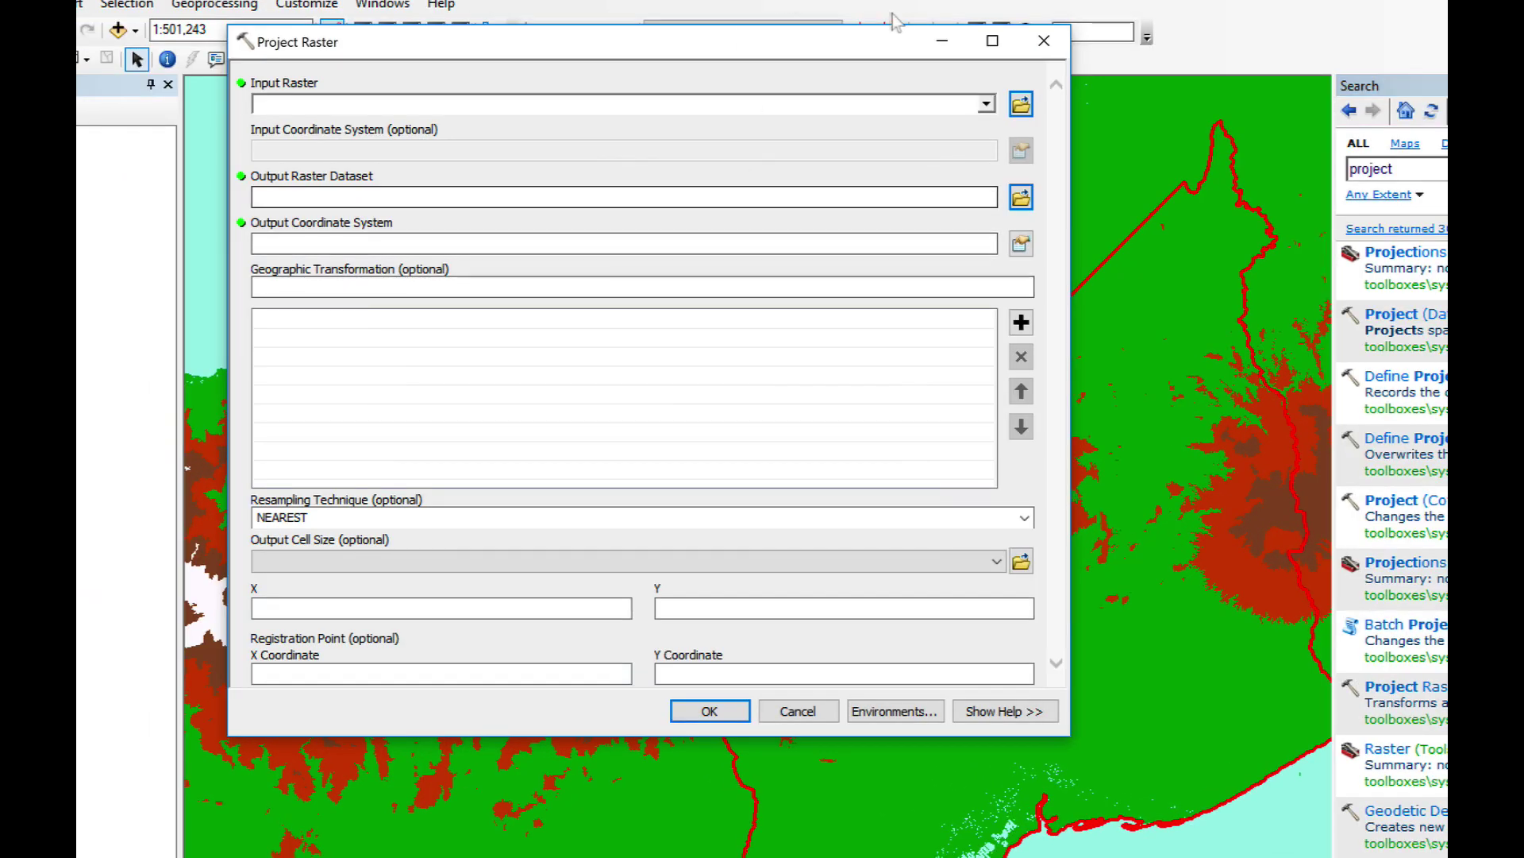
click(986, 106)
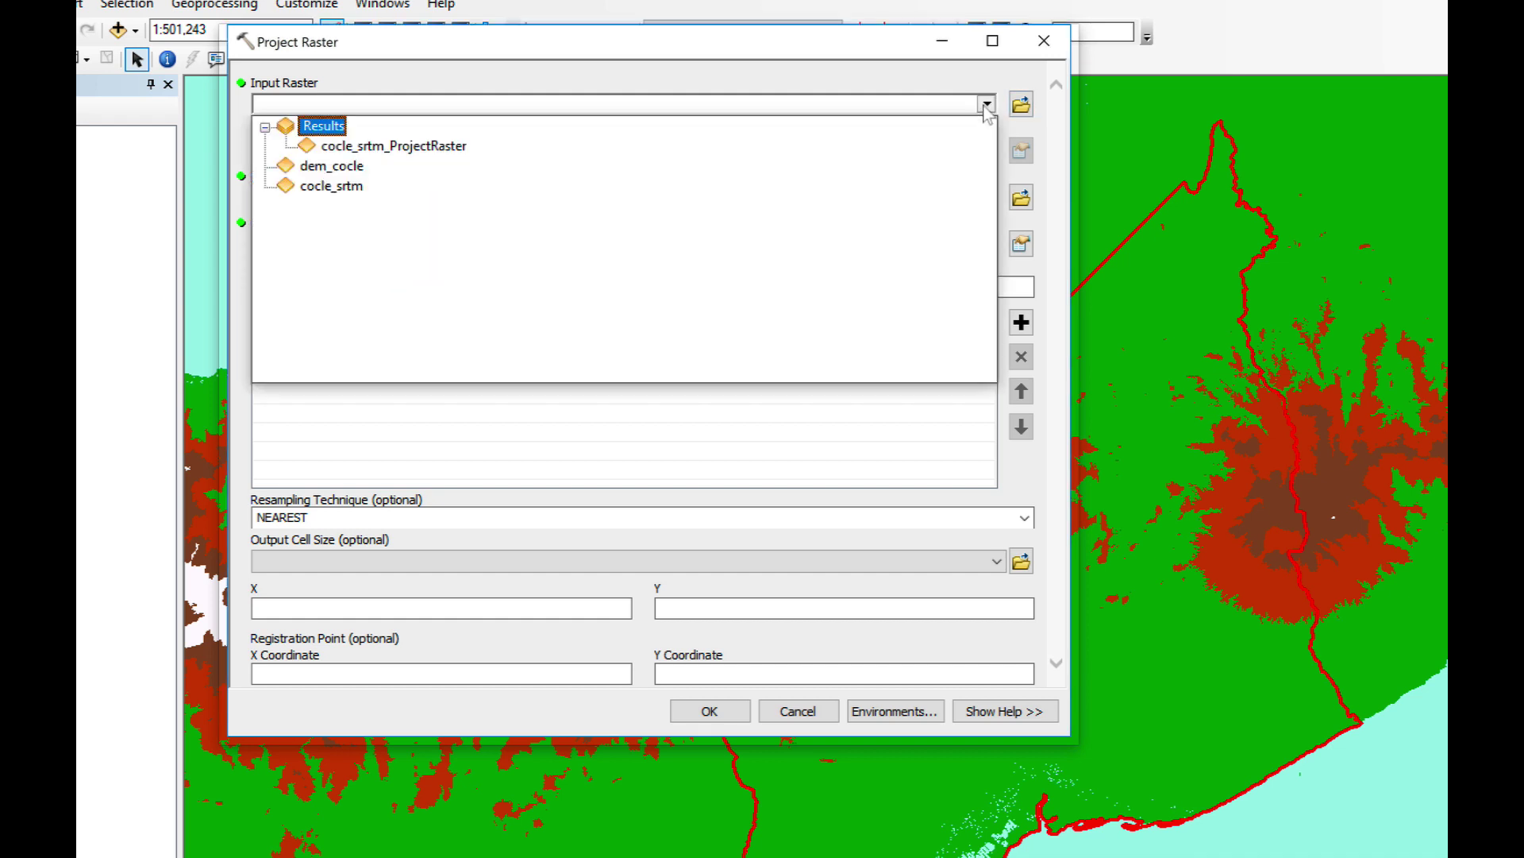
click(358, 188)
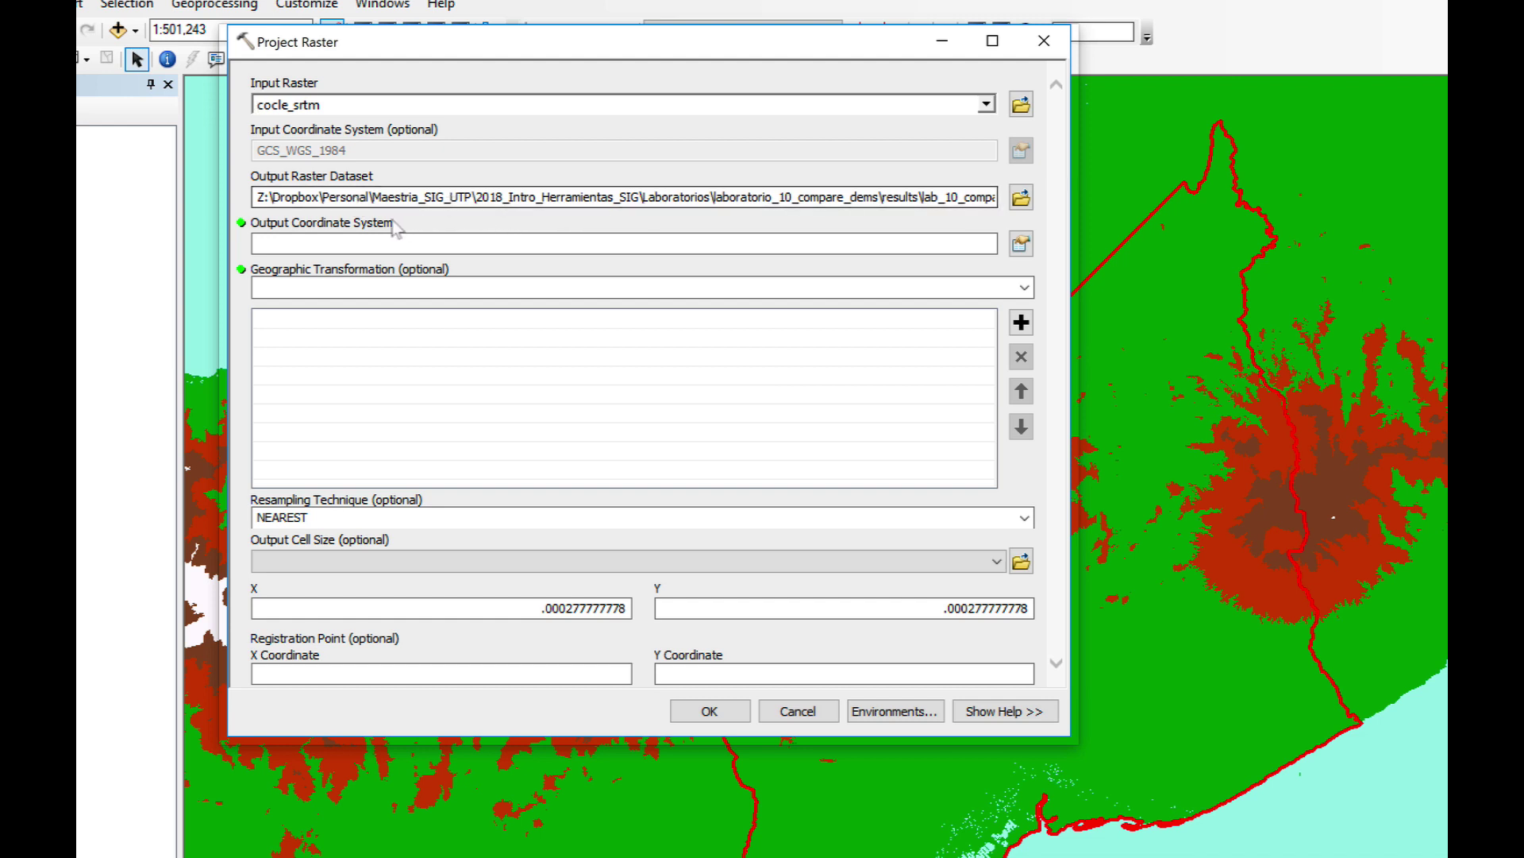
click(1022, 247)
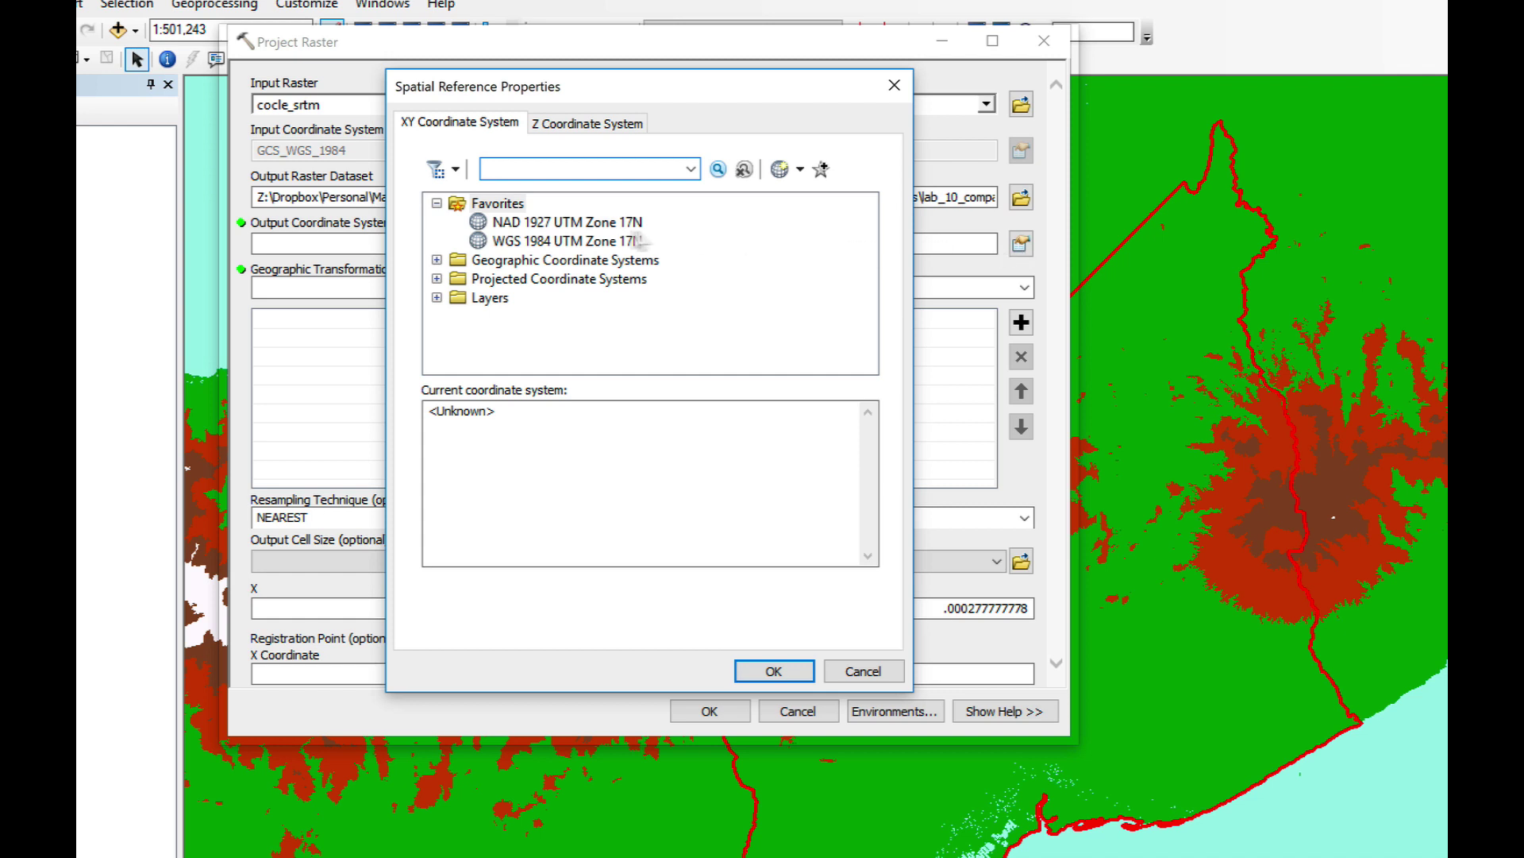
click(601, 245)
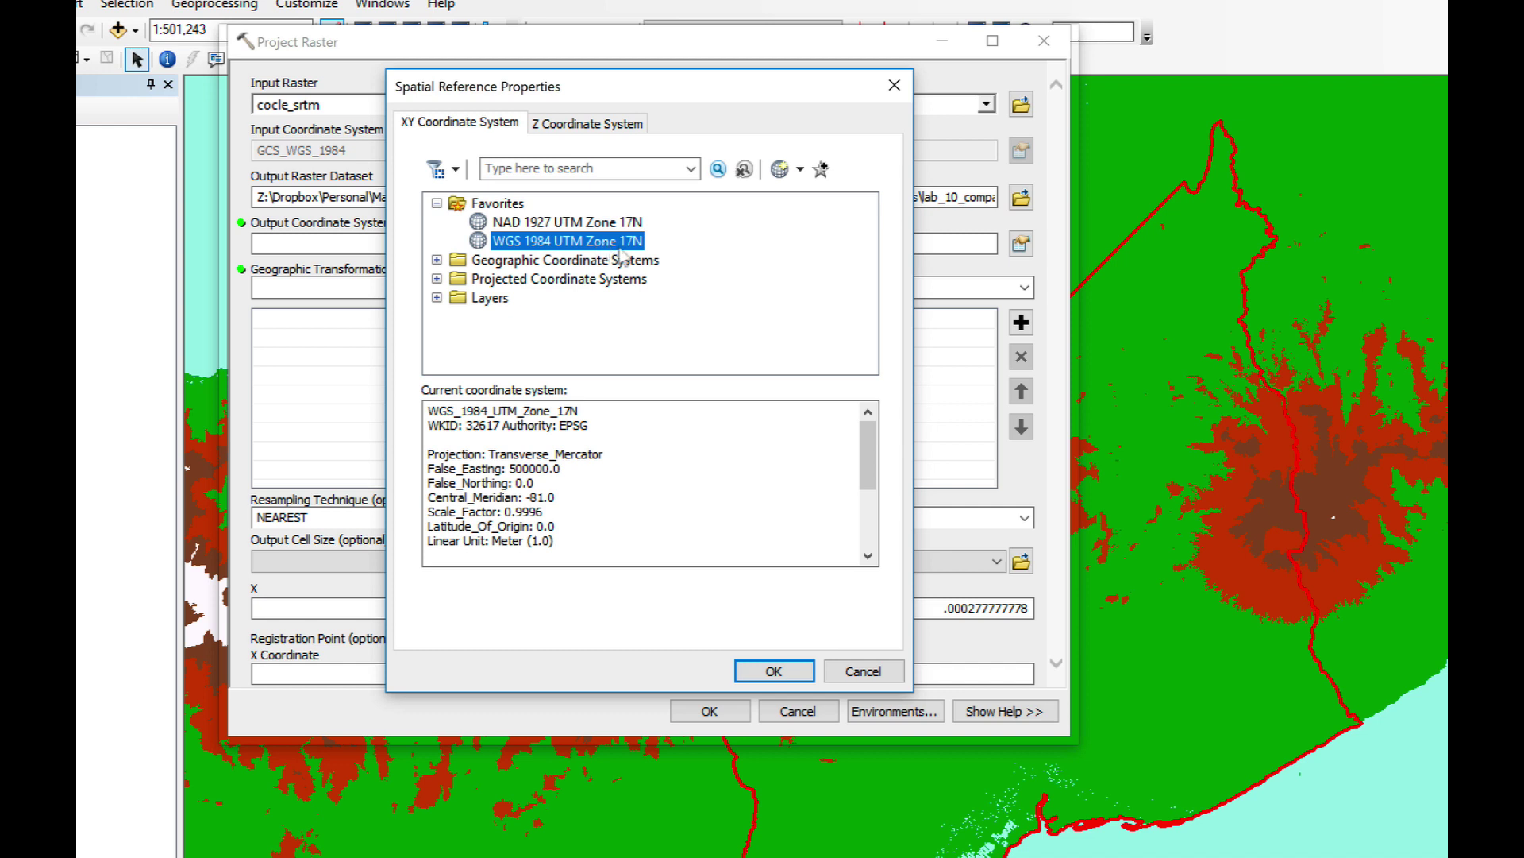
click(774, 671)
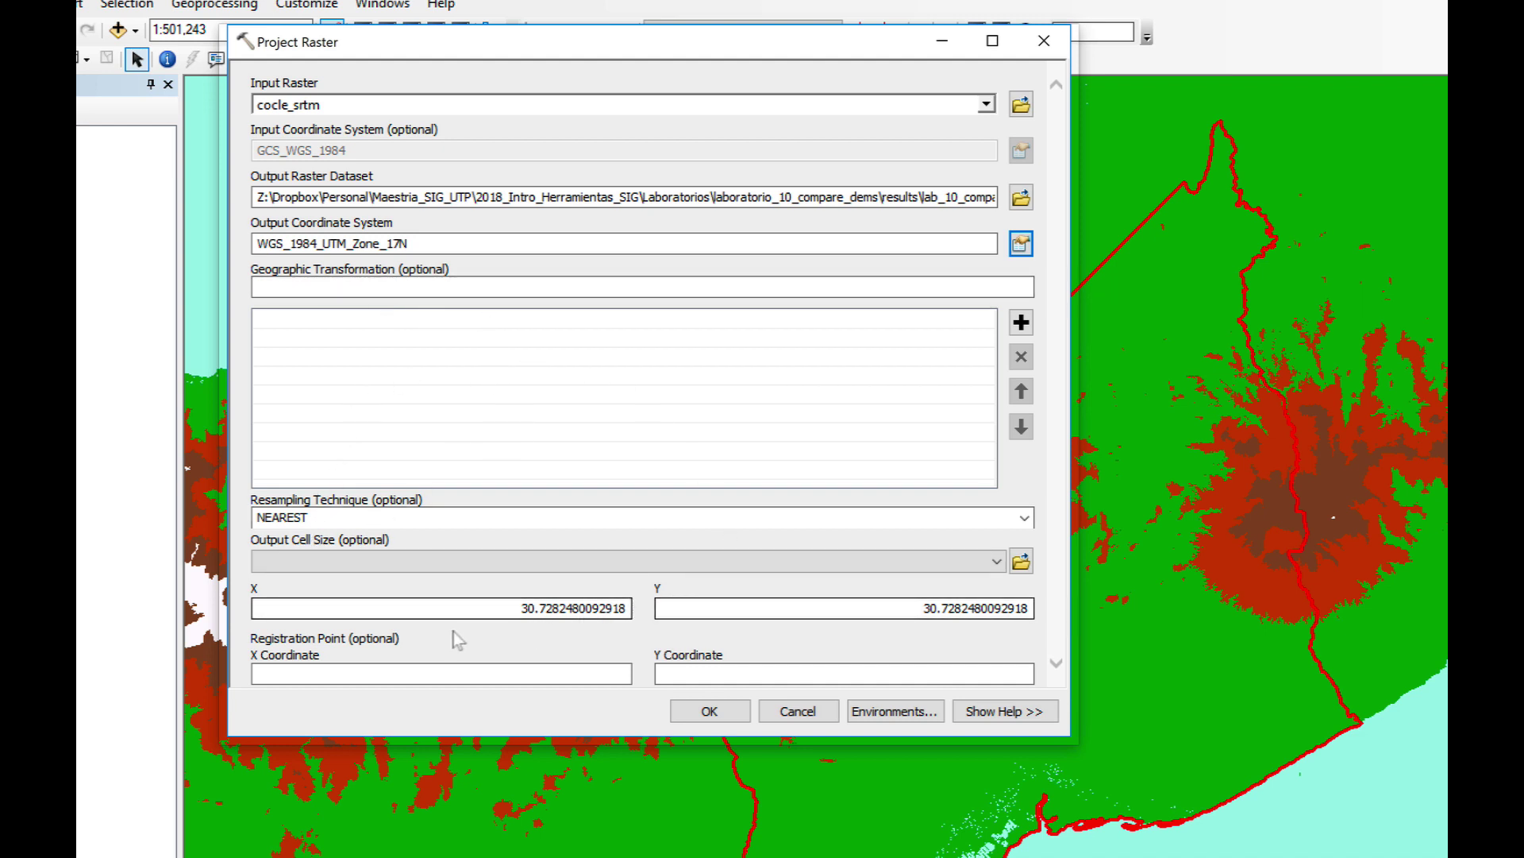
click(728, 716)
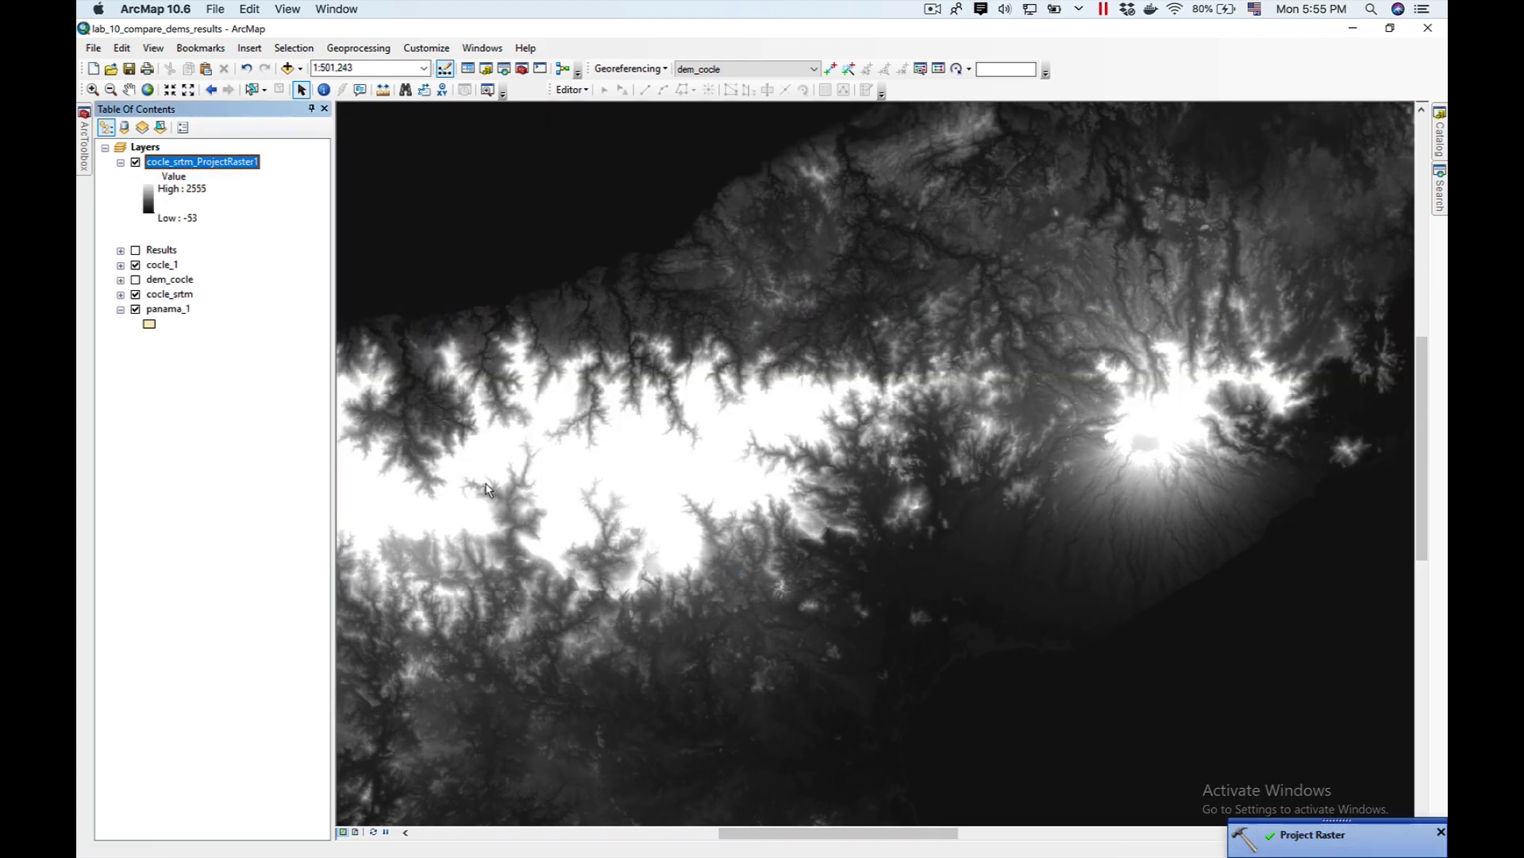
Review the layer properties of cocle_srtm_ProjectRaster1, including its ~30.7 m cell size.
right_click(198, 169)
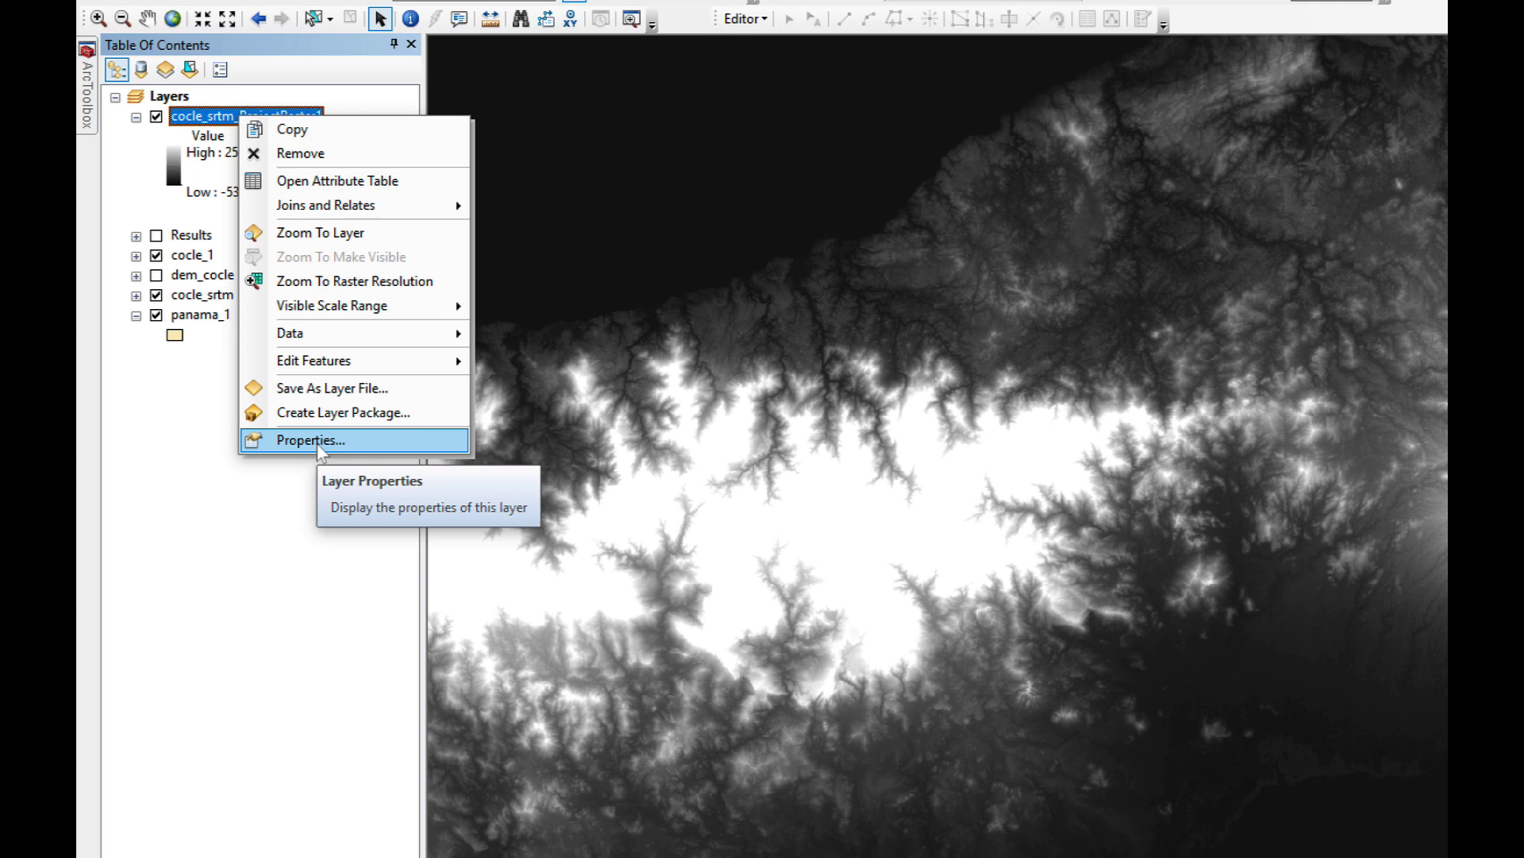
click(317, 444)
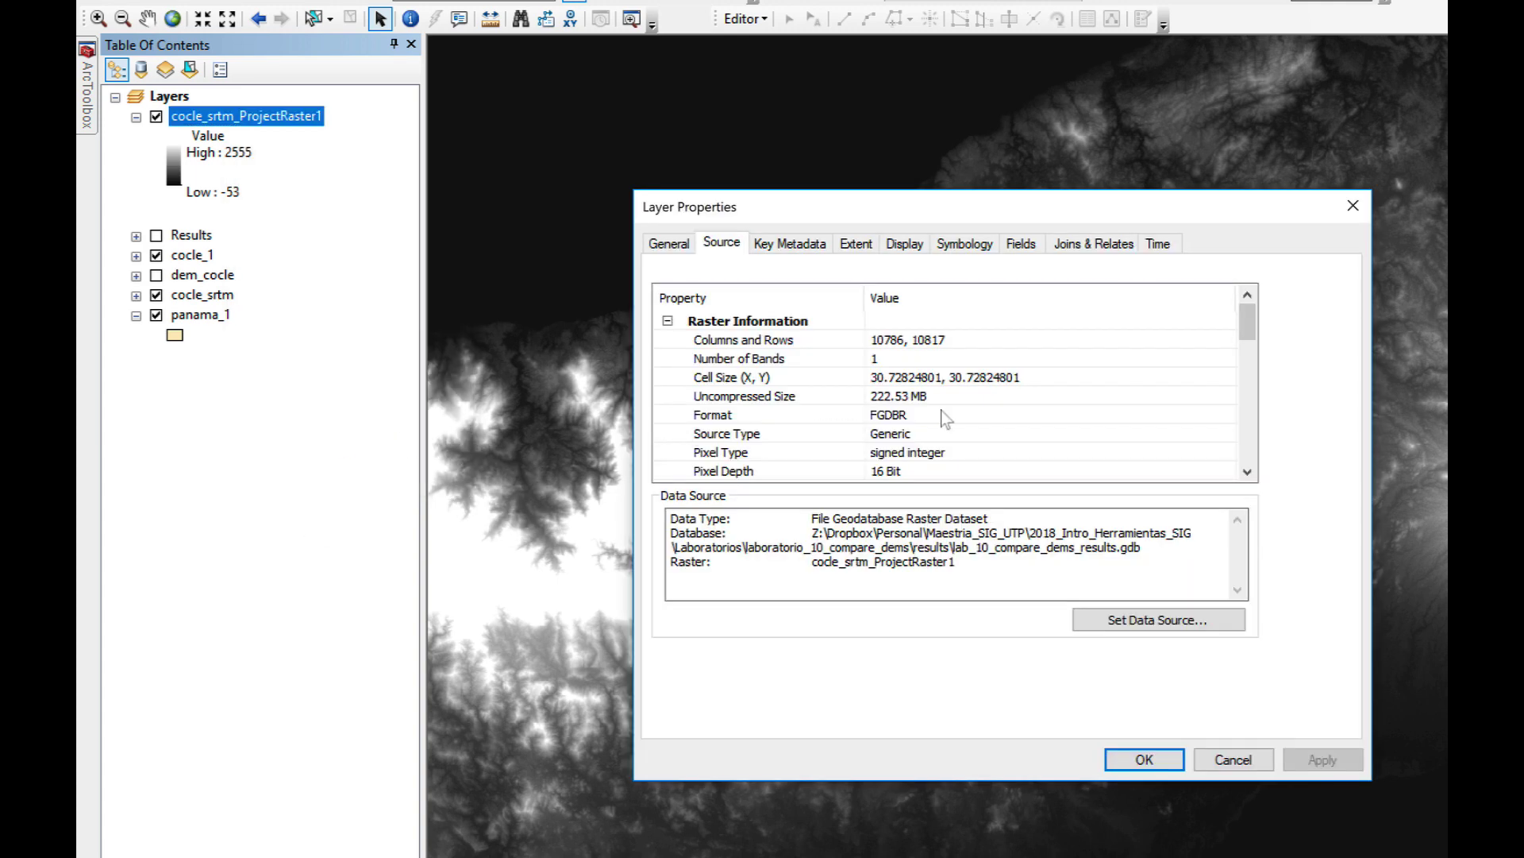
scroll(945, 418, down, 1)
scroll(945, 417, down, 1)
scroll(945, 417, down, 1)
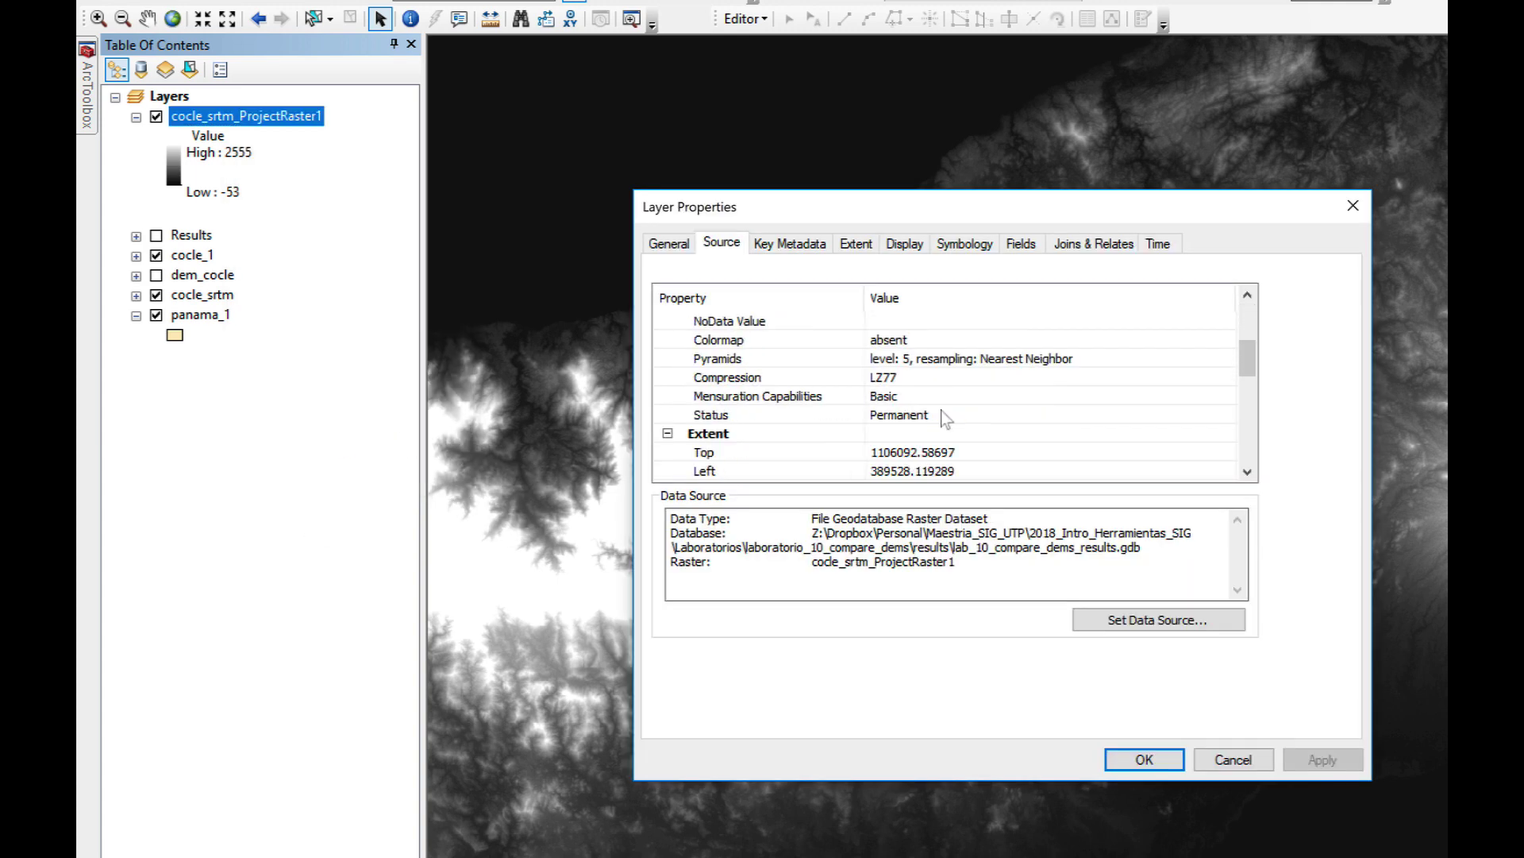
scroll(944, 417, down, 1)
scroll(945, 417, down, 1)
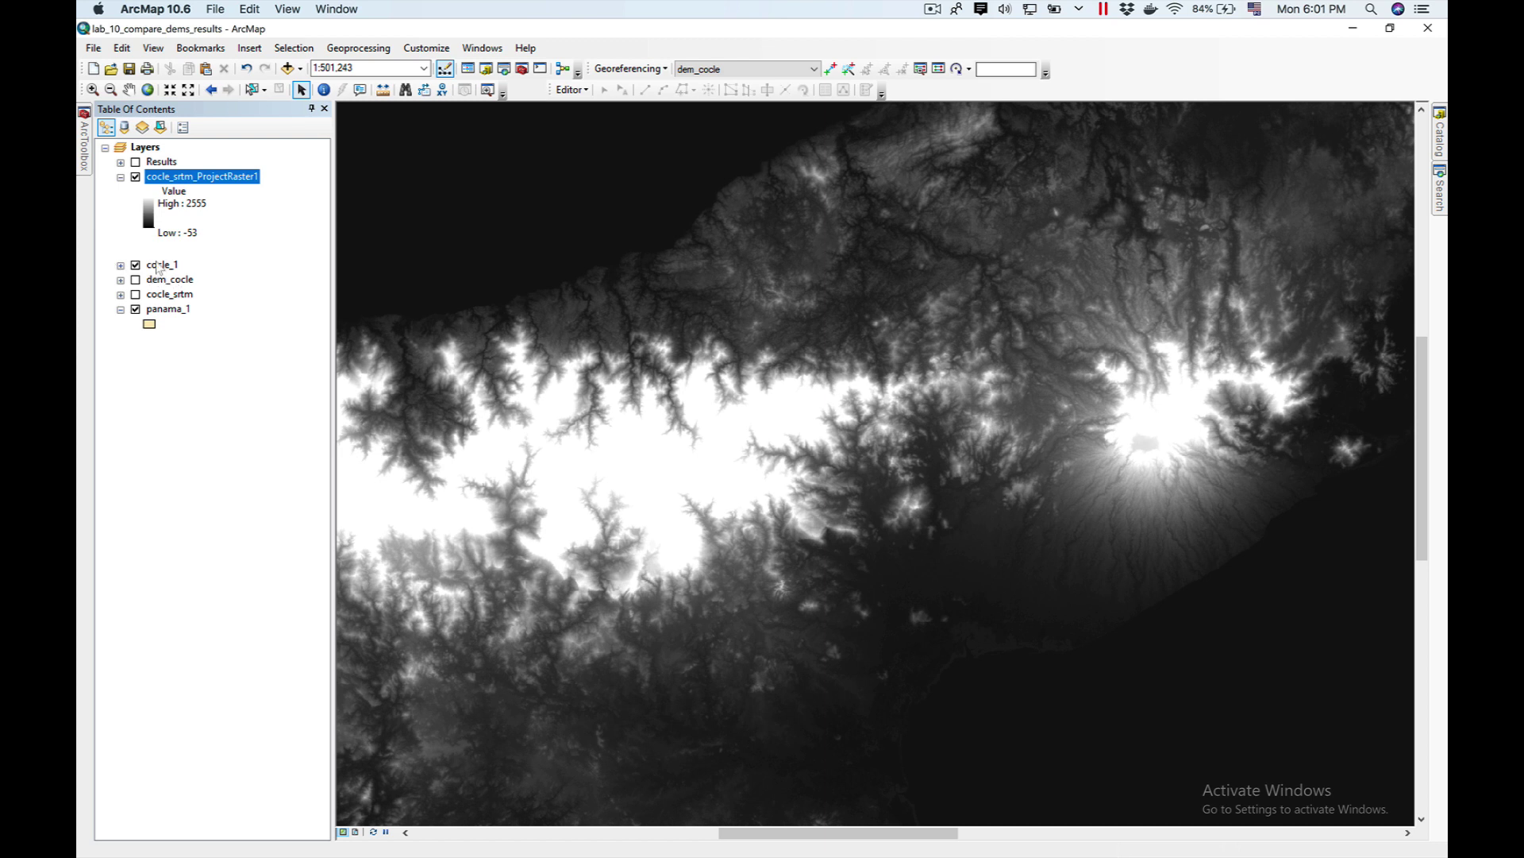
Move cocle_1 to the top of the Table of Contents, above the rasters.
drag(161, 265, 163, 175)
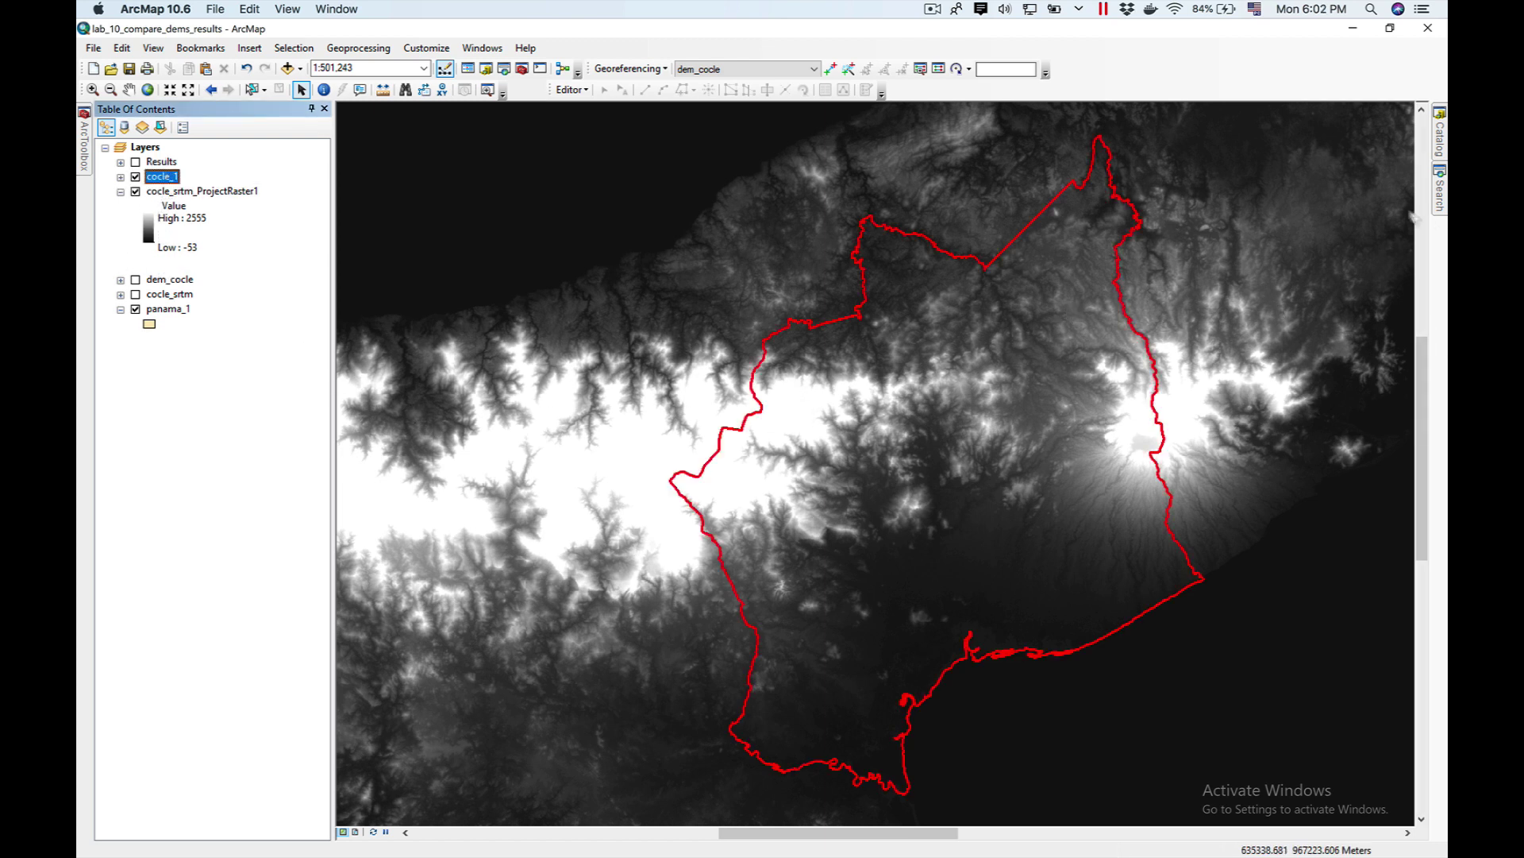
click(1440, 190)
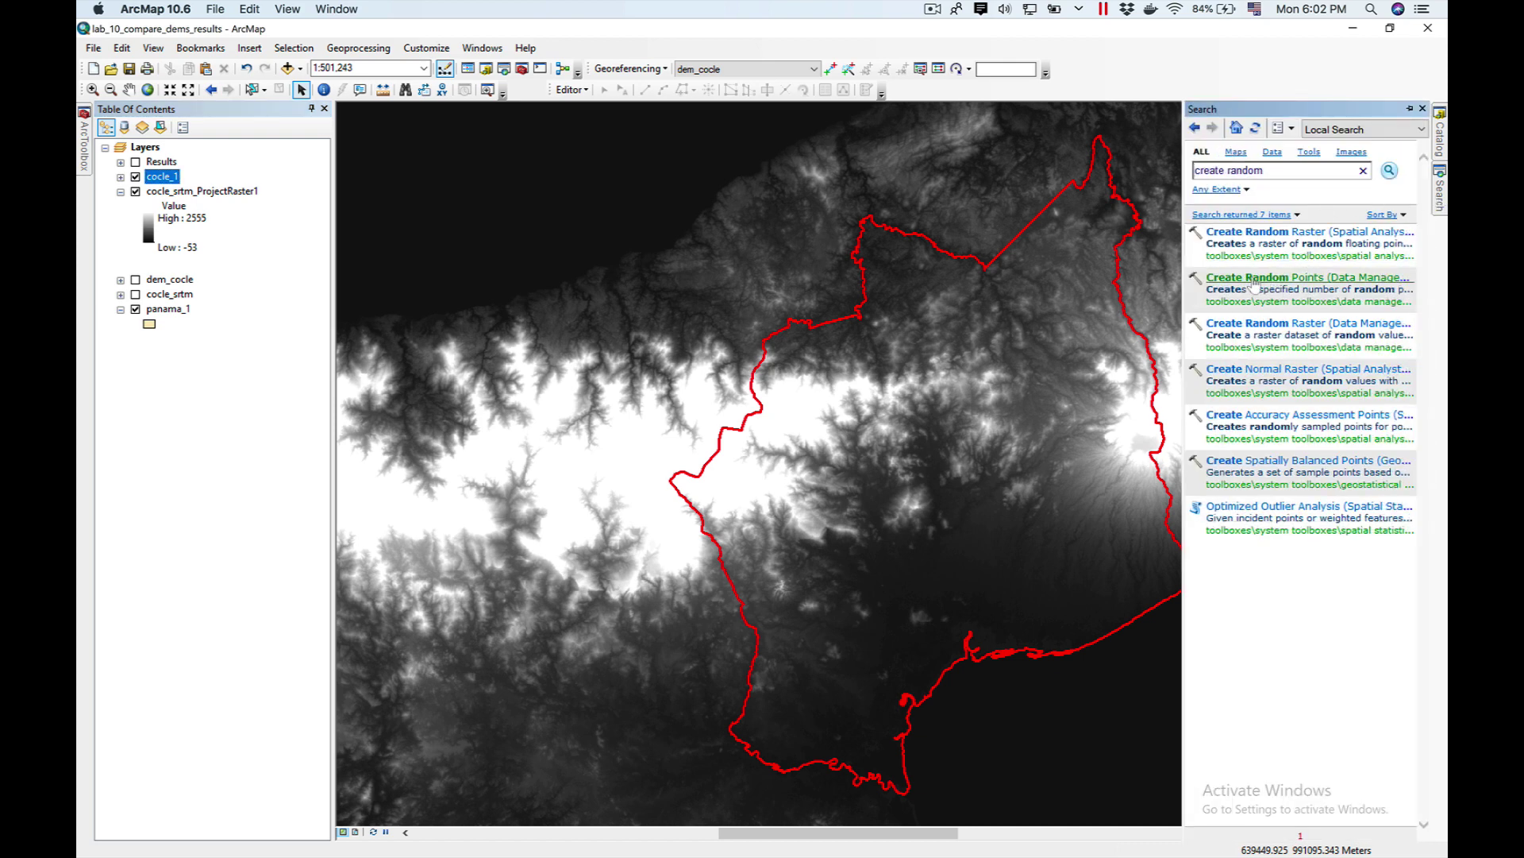
click(1252, 278)
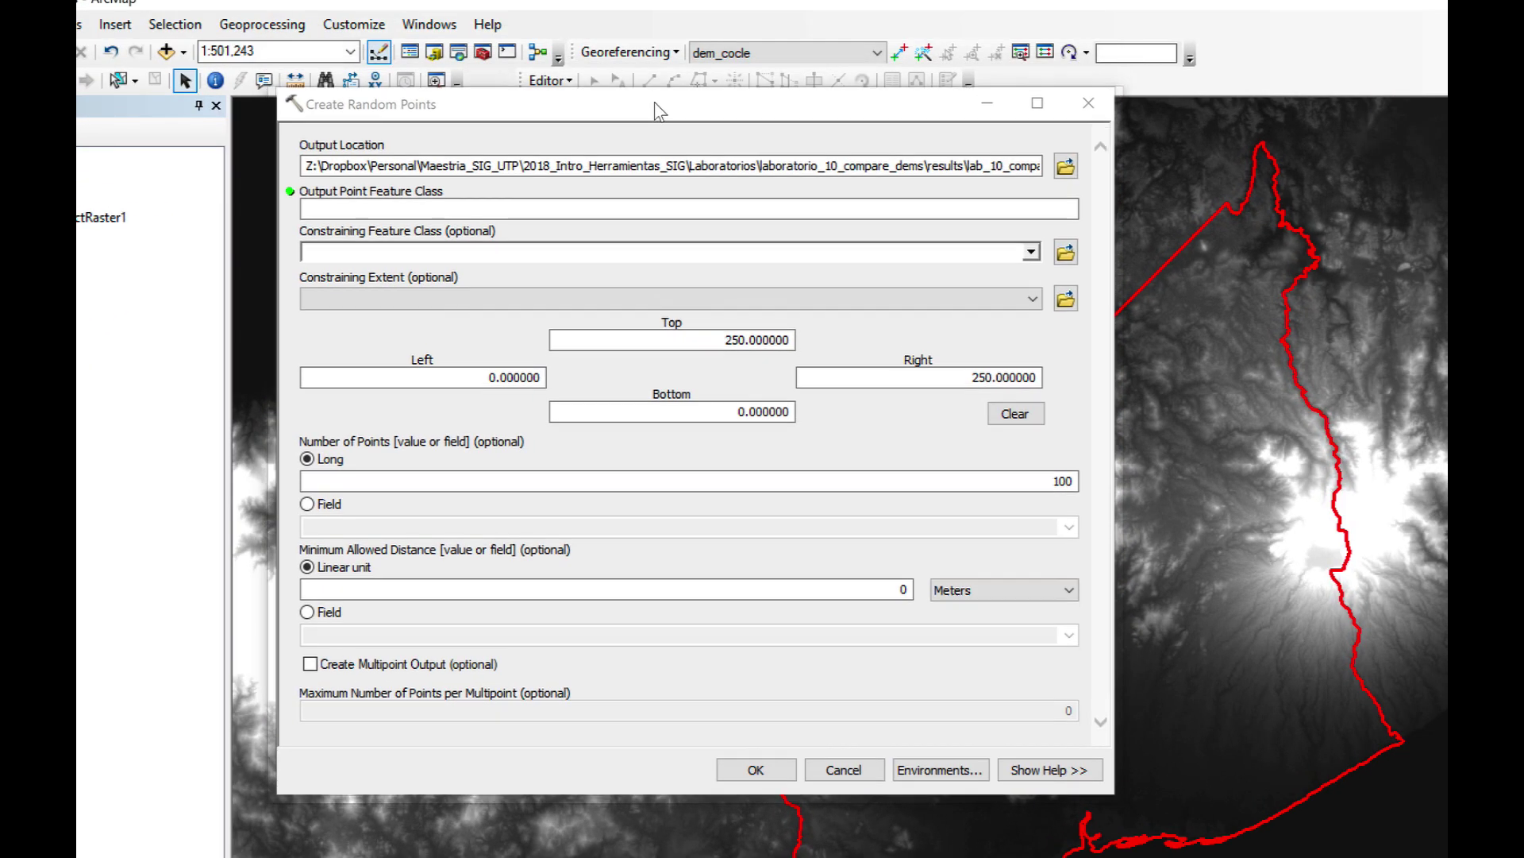
drag(654, 102, 652, 124)
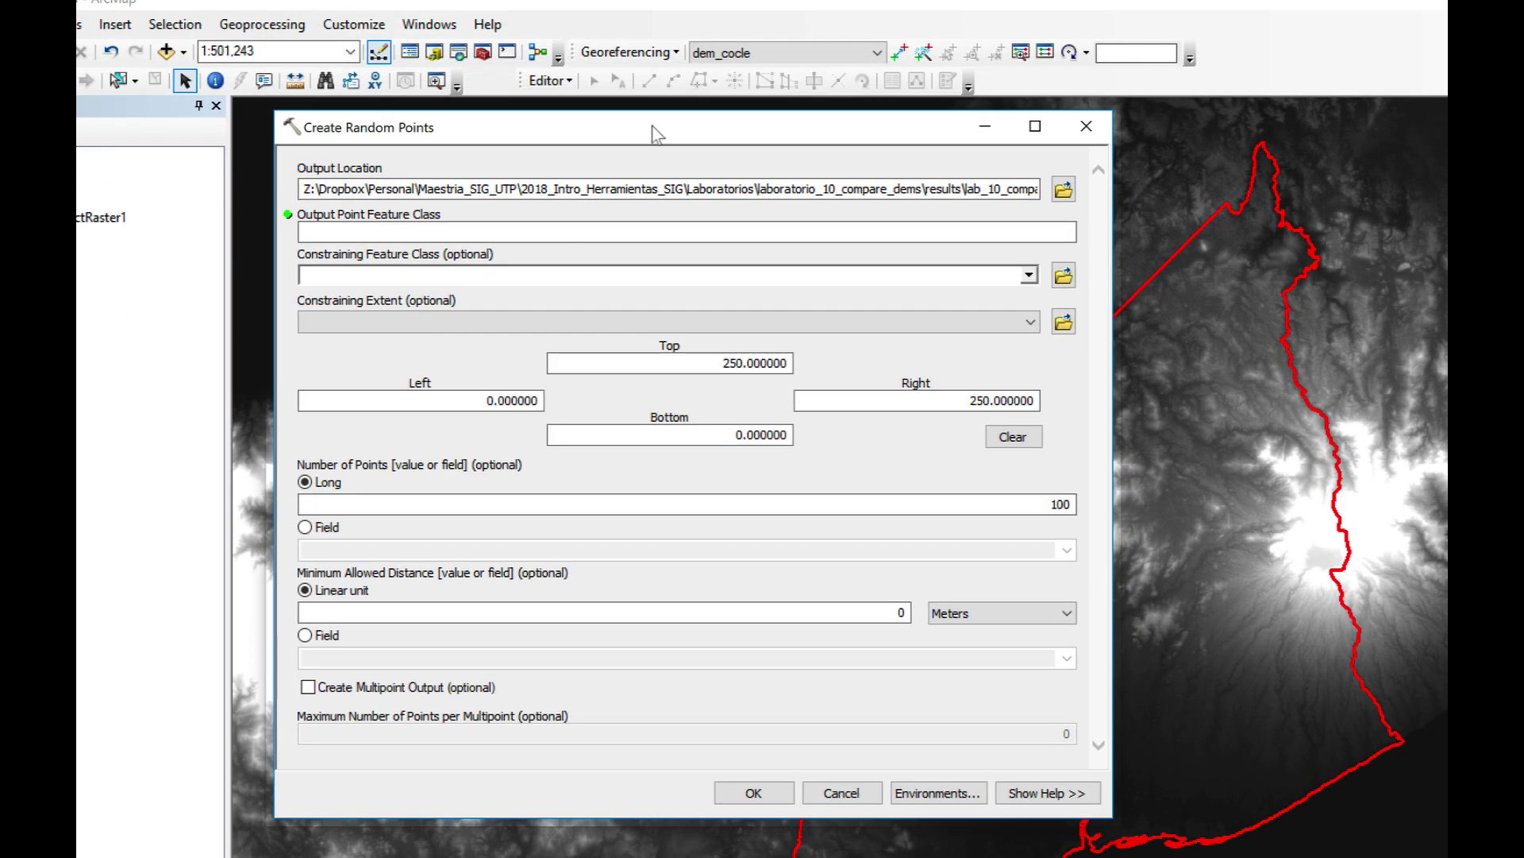
Generate 1000 random points constrained to cocle_1, at least 500 m apart.
click(1016, 228)
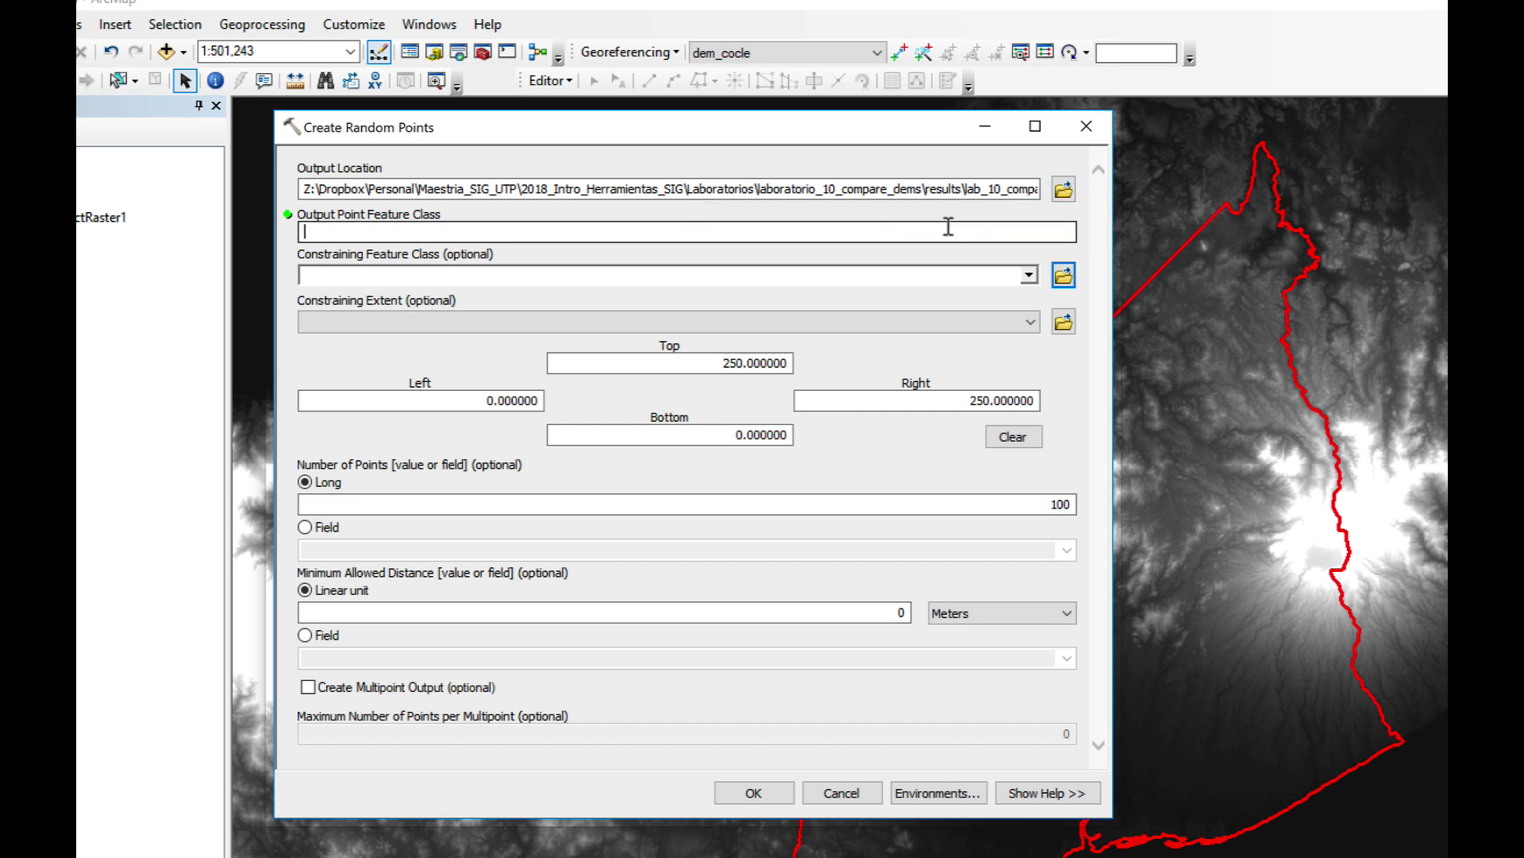
text(cocle_random_points)
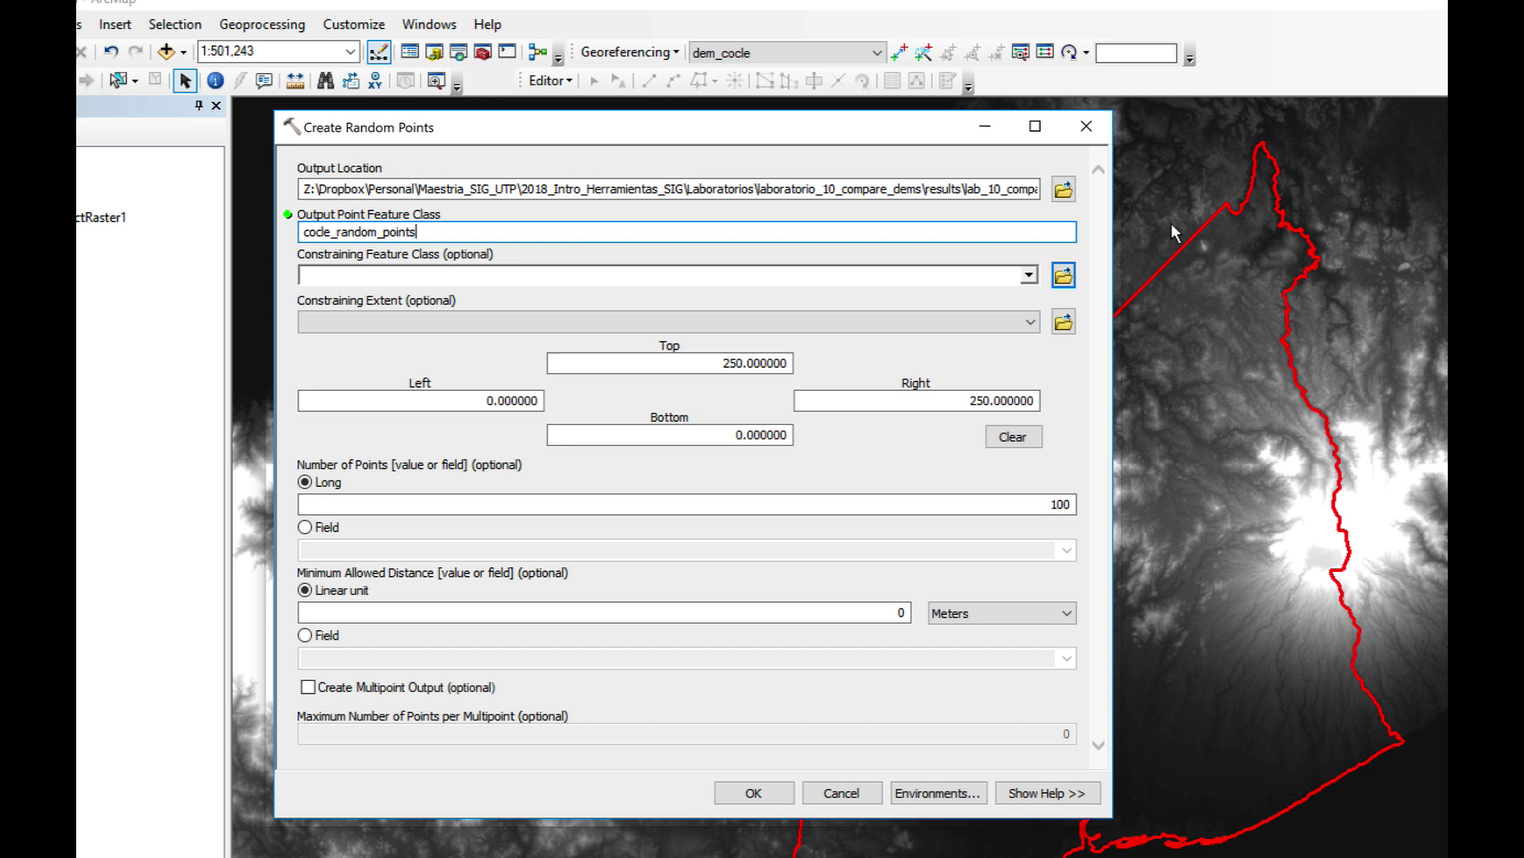
click(1030, 276)
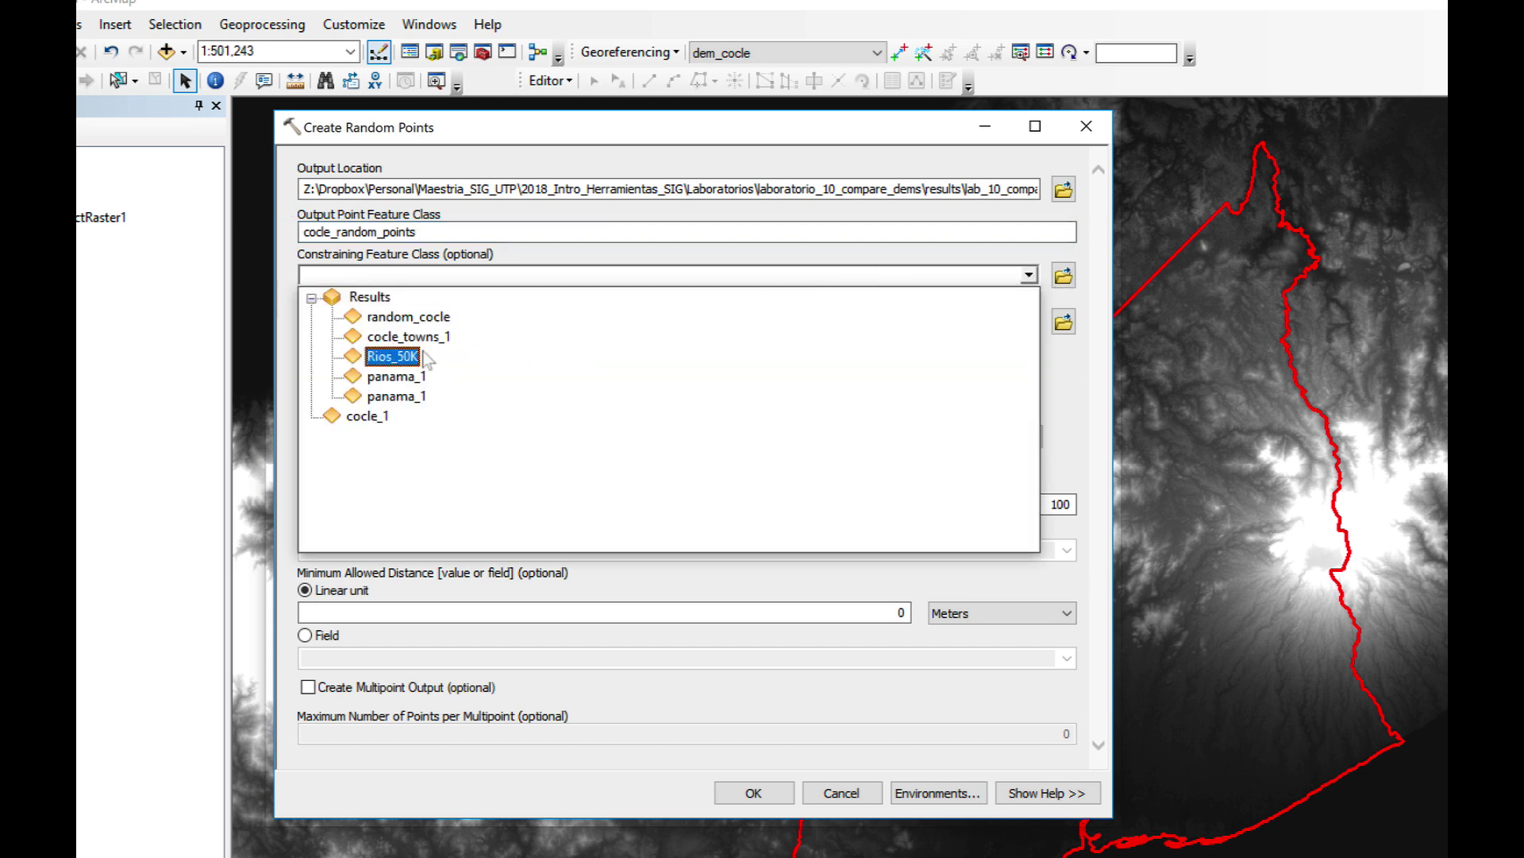
click(370, 417)
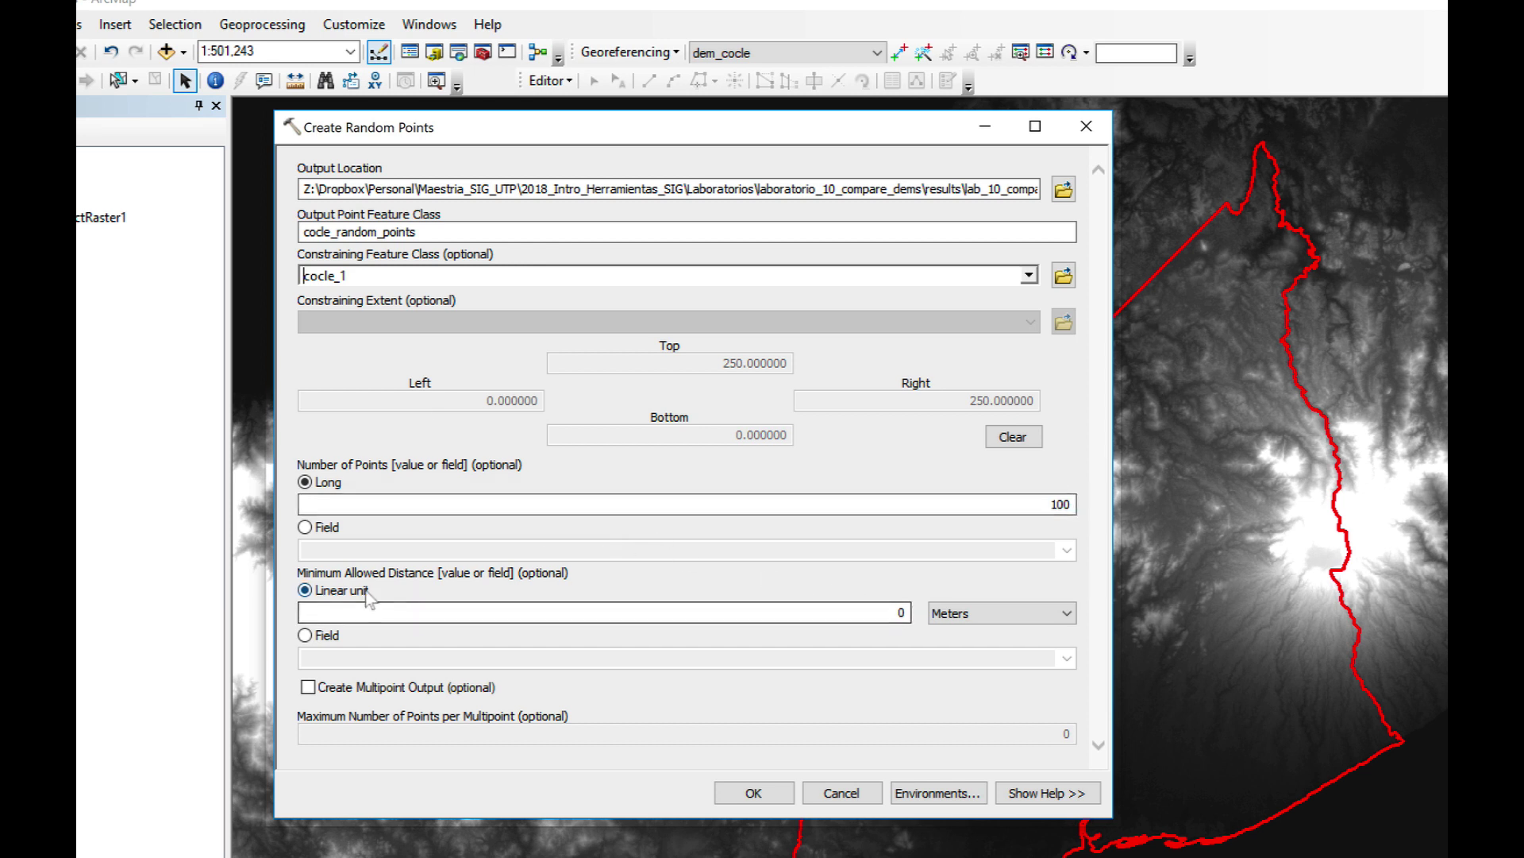
click(905, 613)
text(500)
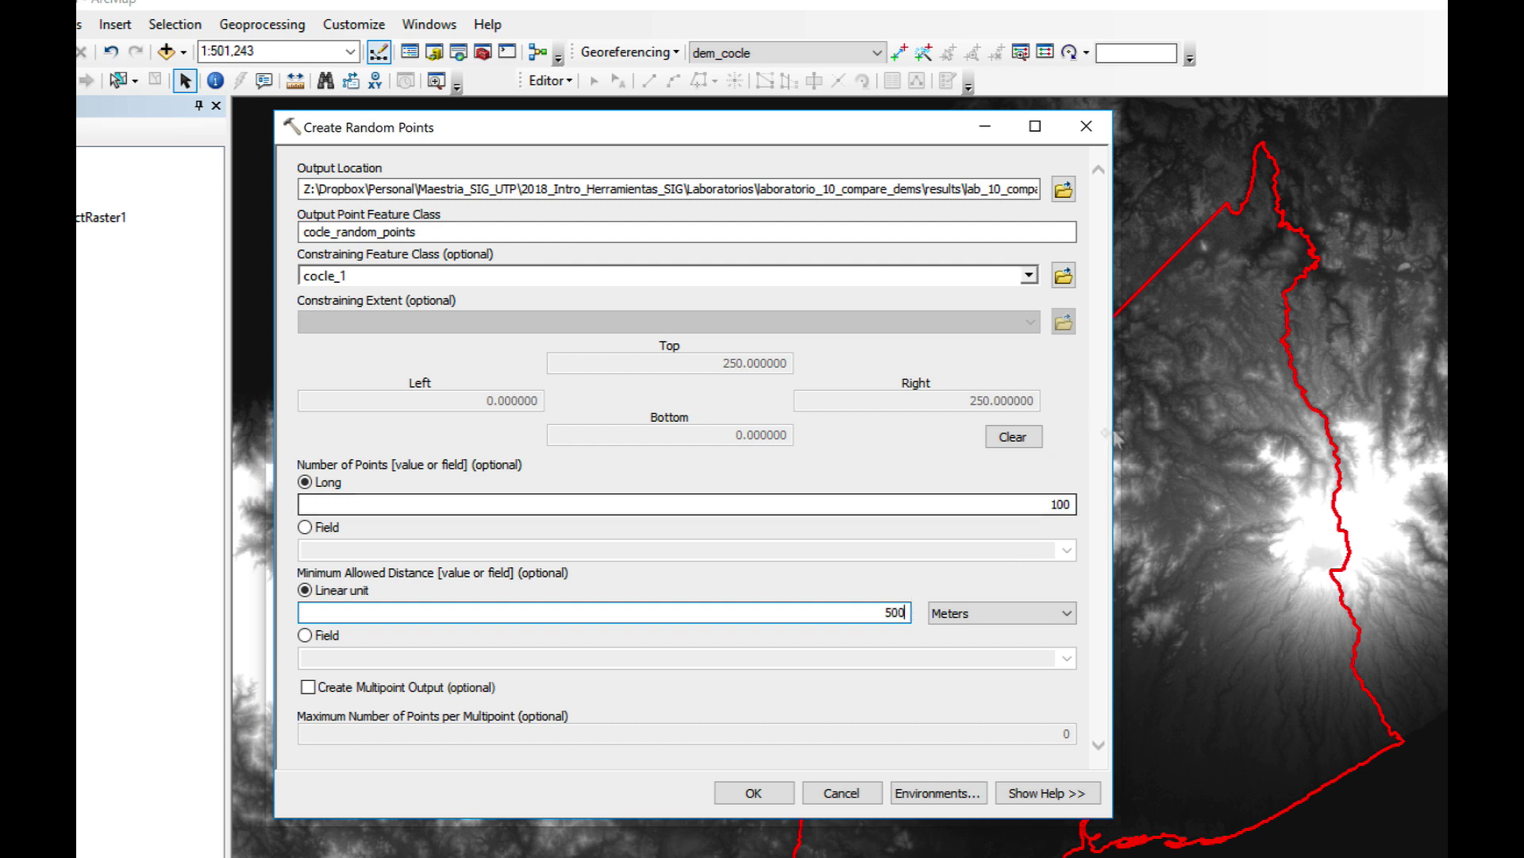
click(1036, 504)
text(0)
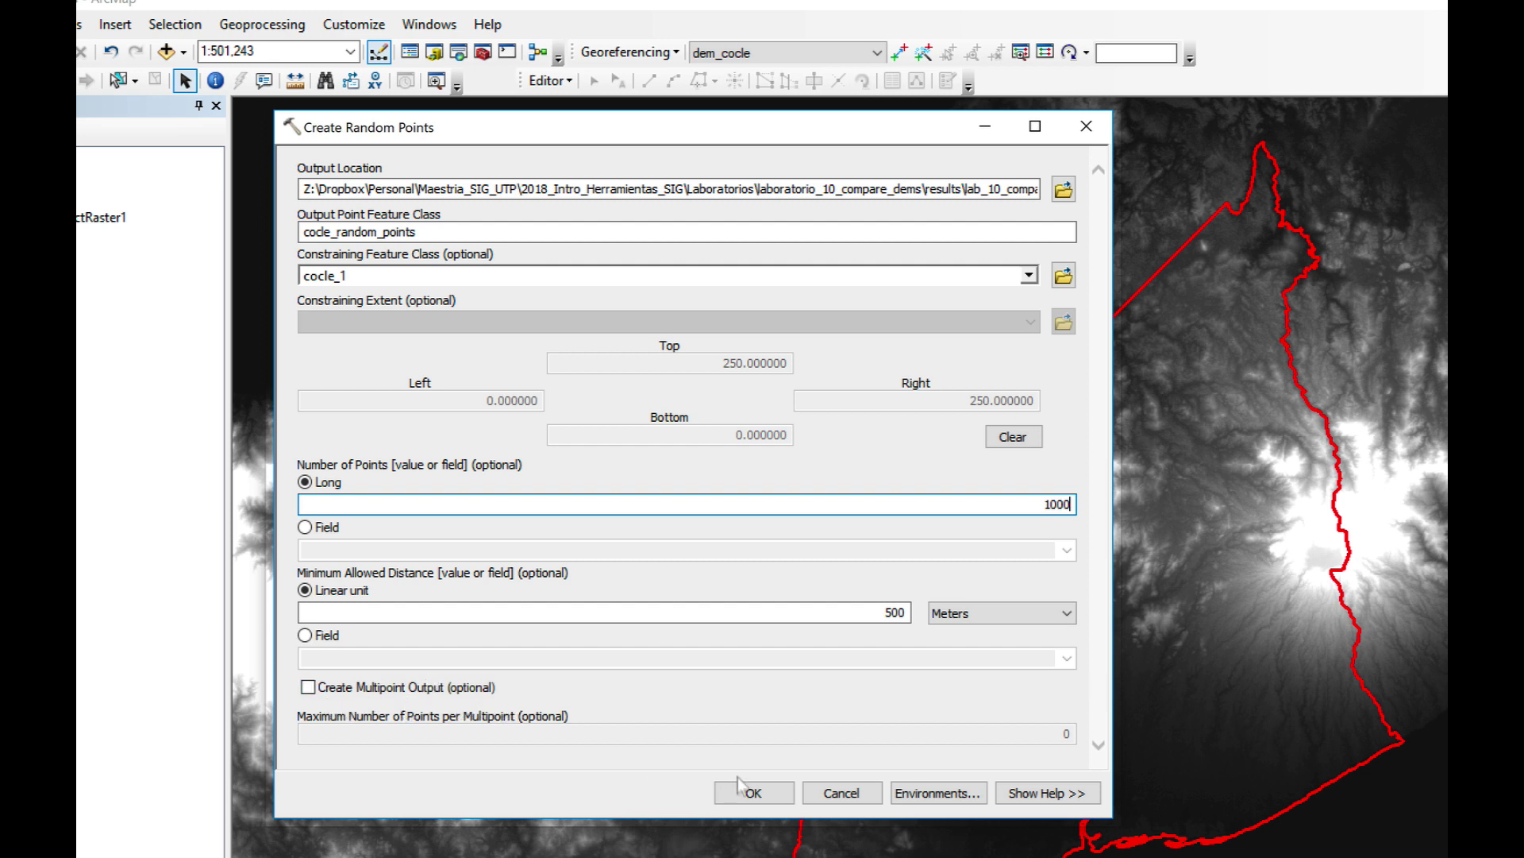
click(753, 794)
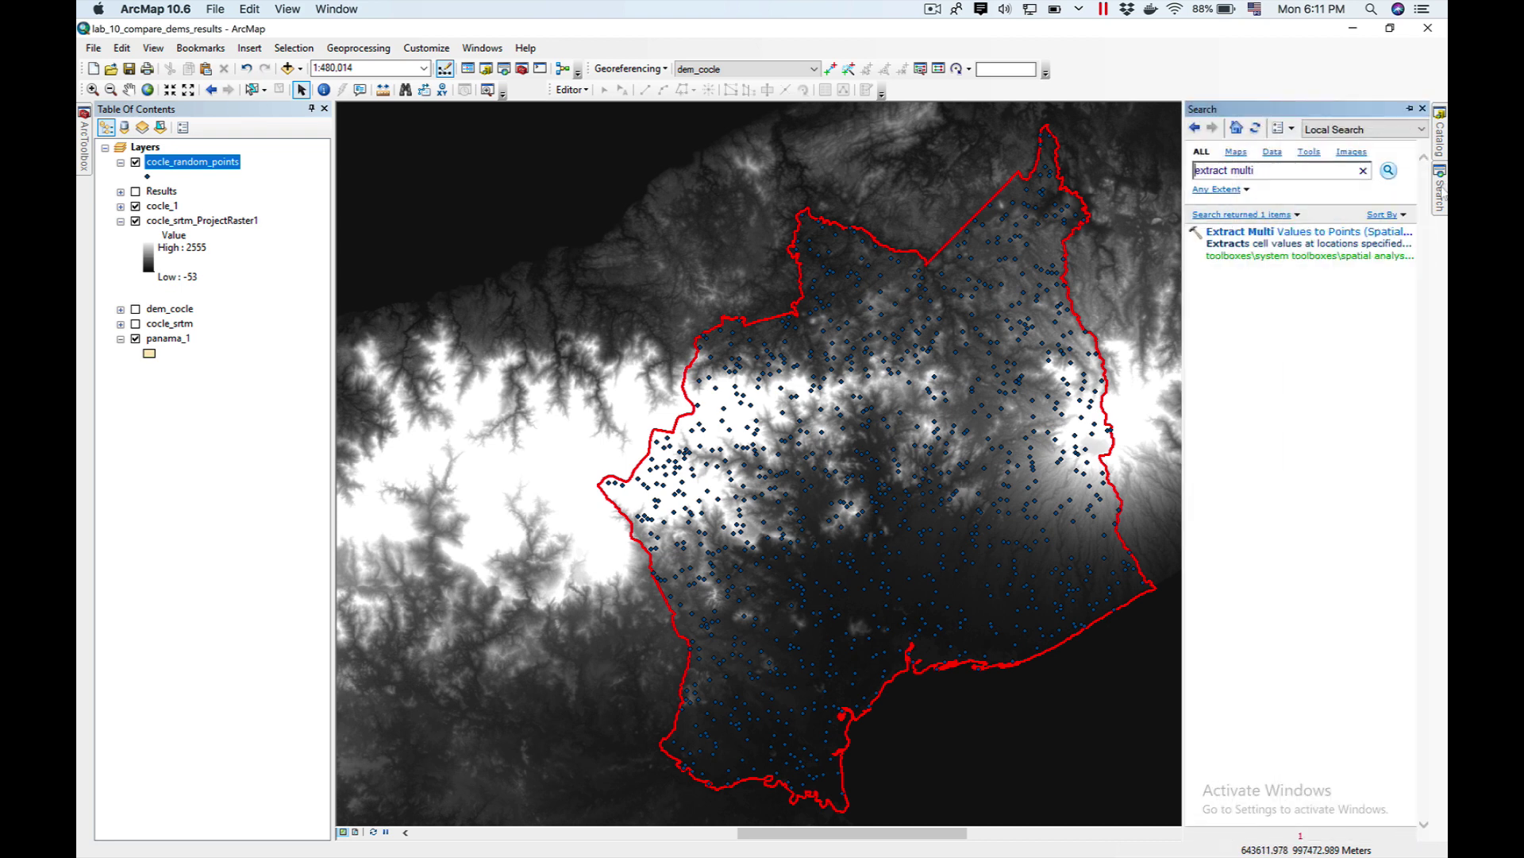
Open Extract Multi Values to Points from the 'extract multi' search results.
click(1310, 235)
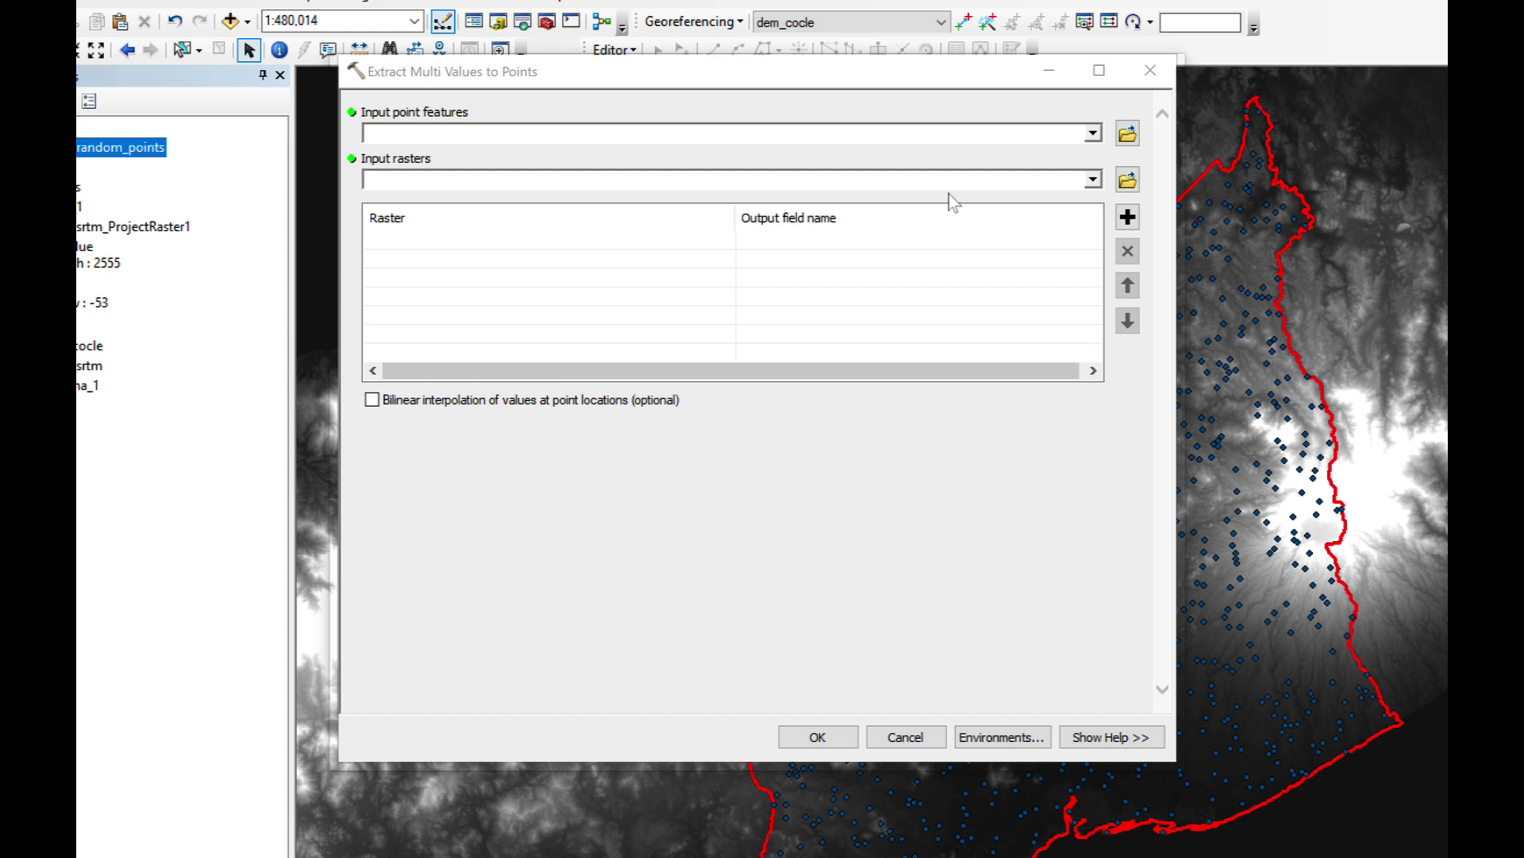
Extract cocle_srtm_ProjectRaster1 and dem_cocle values to cocle_random_points.
click(1093, 132)
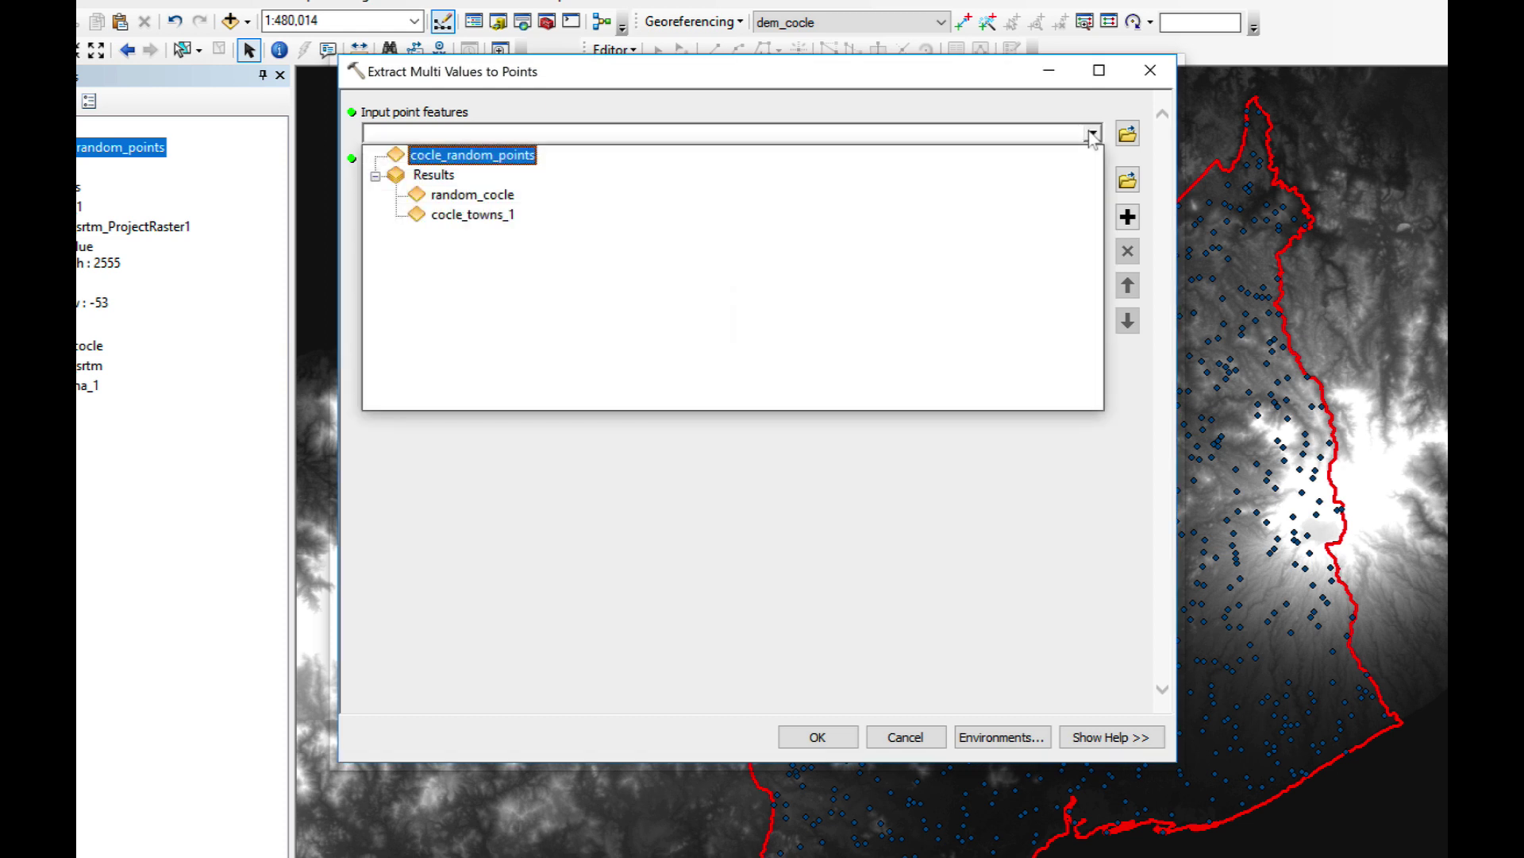
click(471, 158)
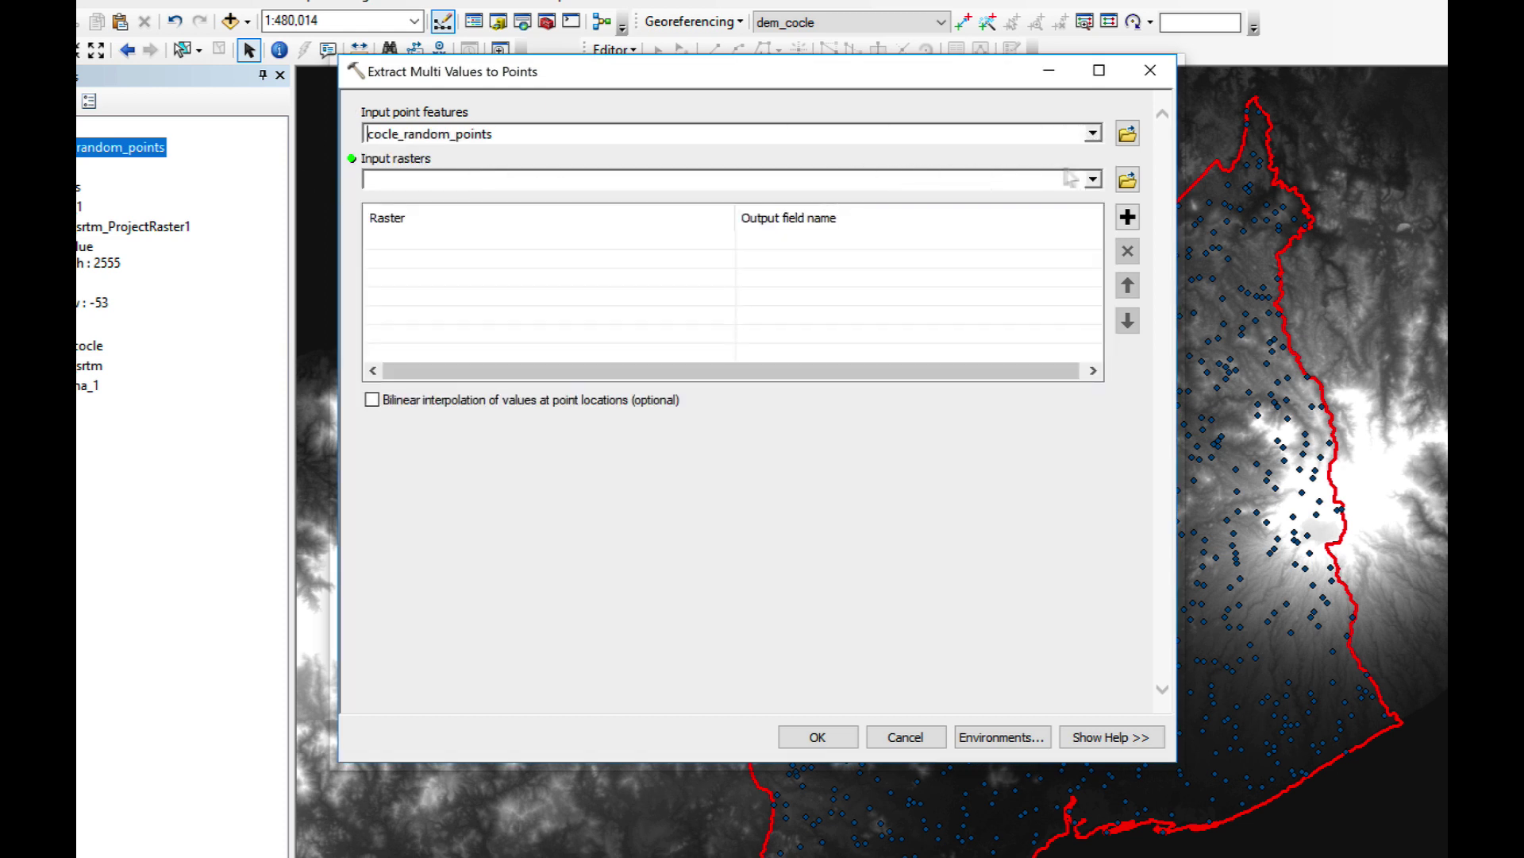
click(1092, 179)
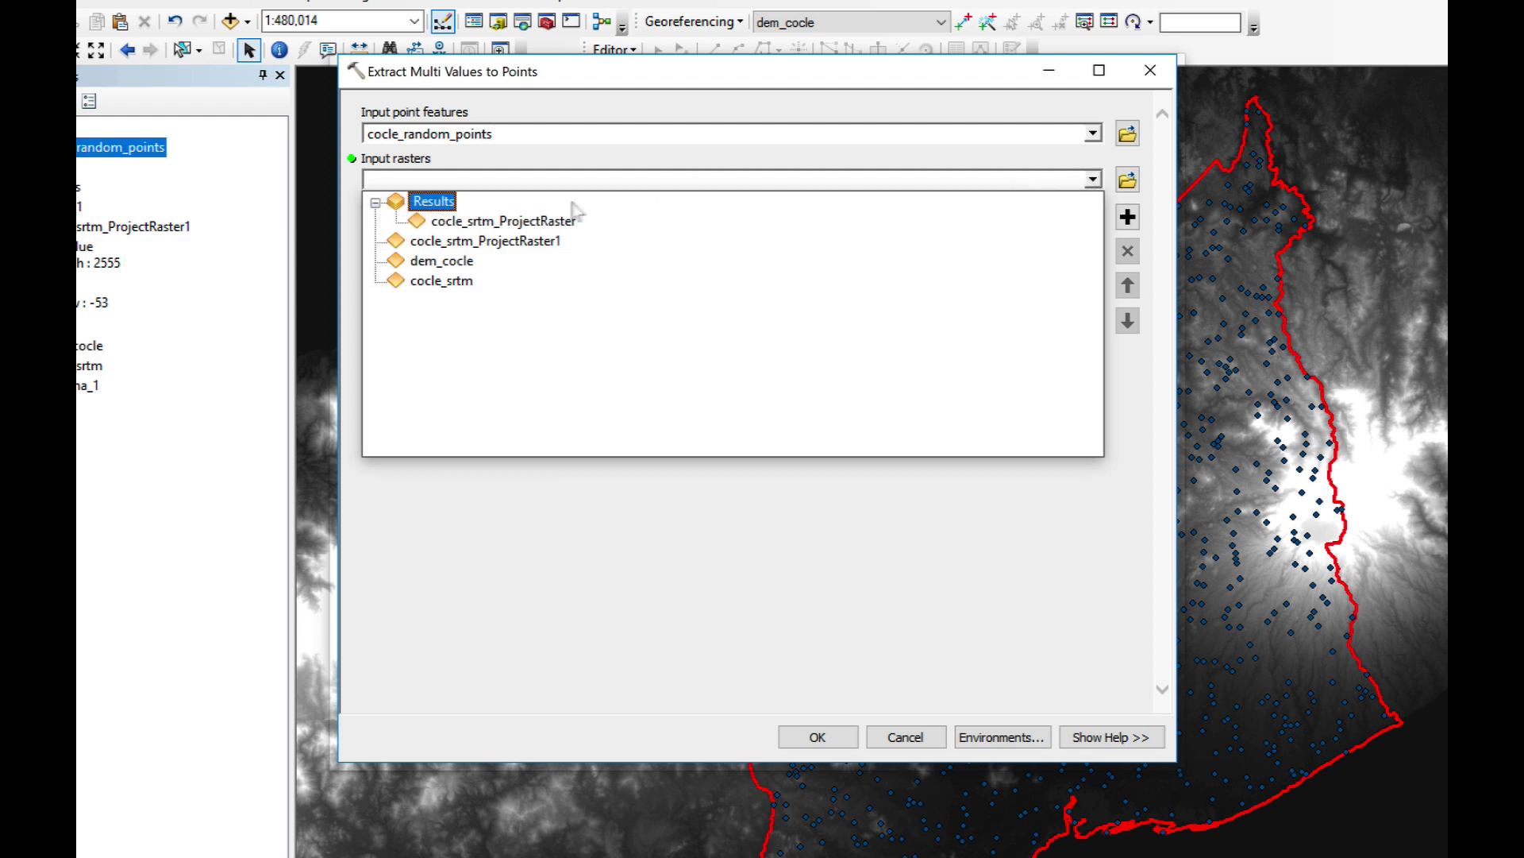
click(513, 247)
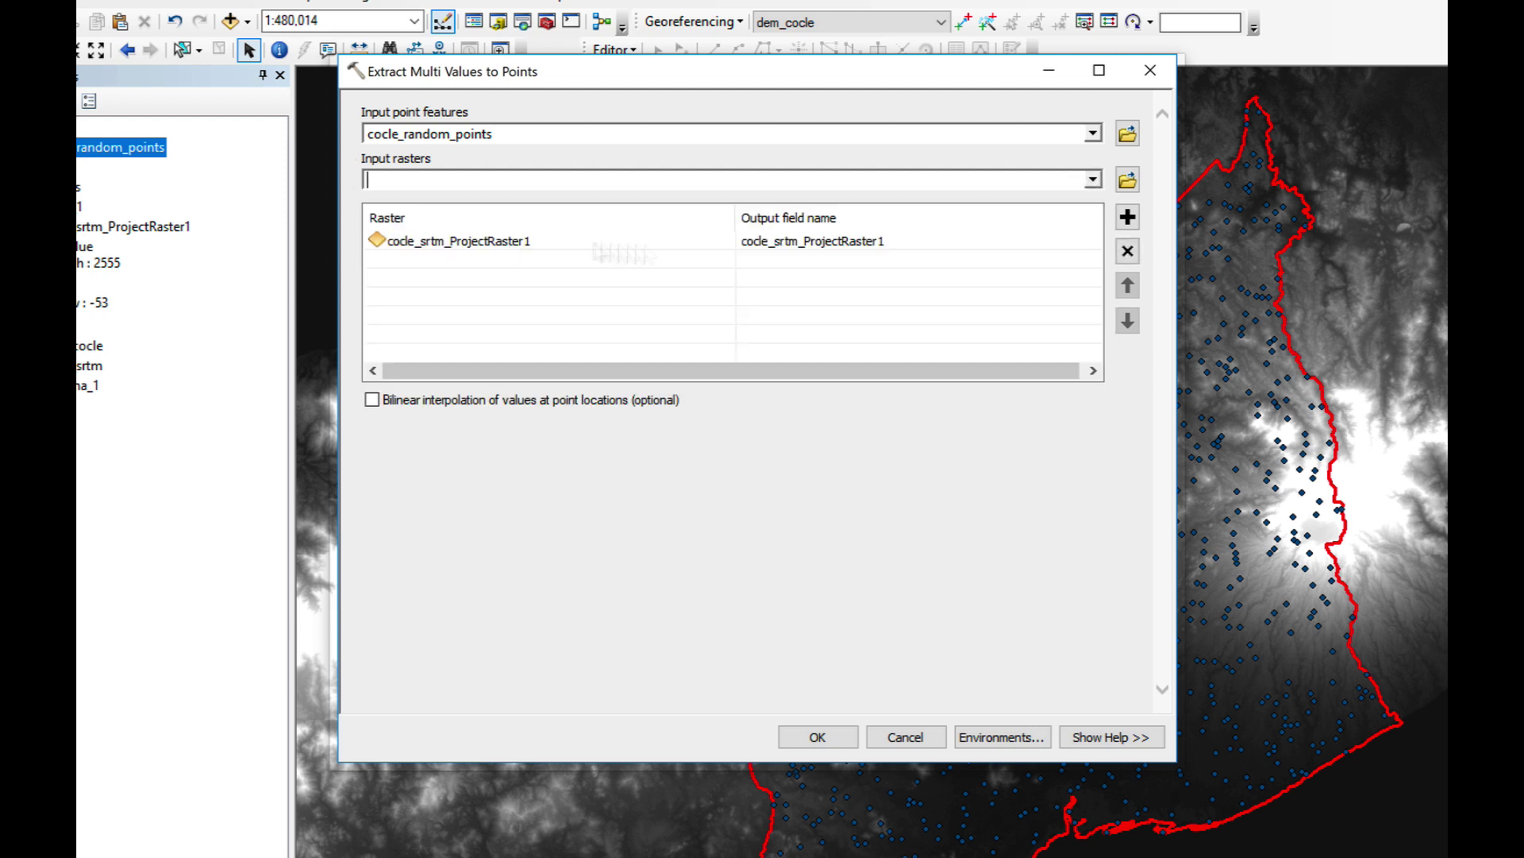
click(1093, 181)
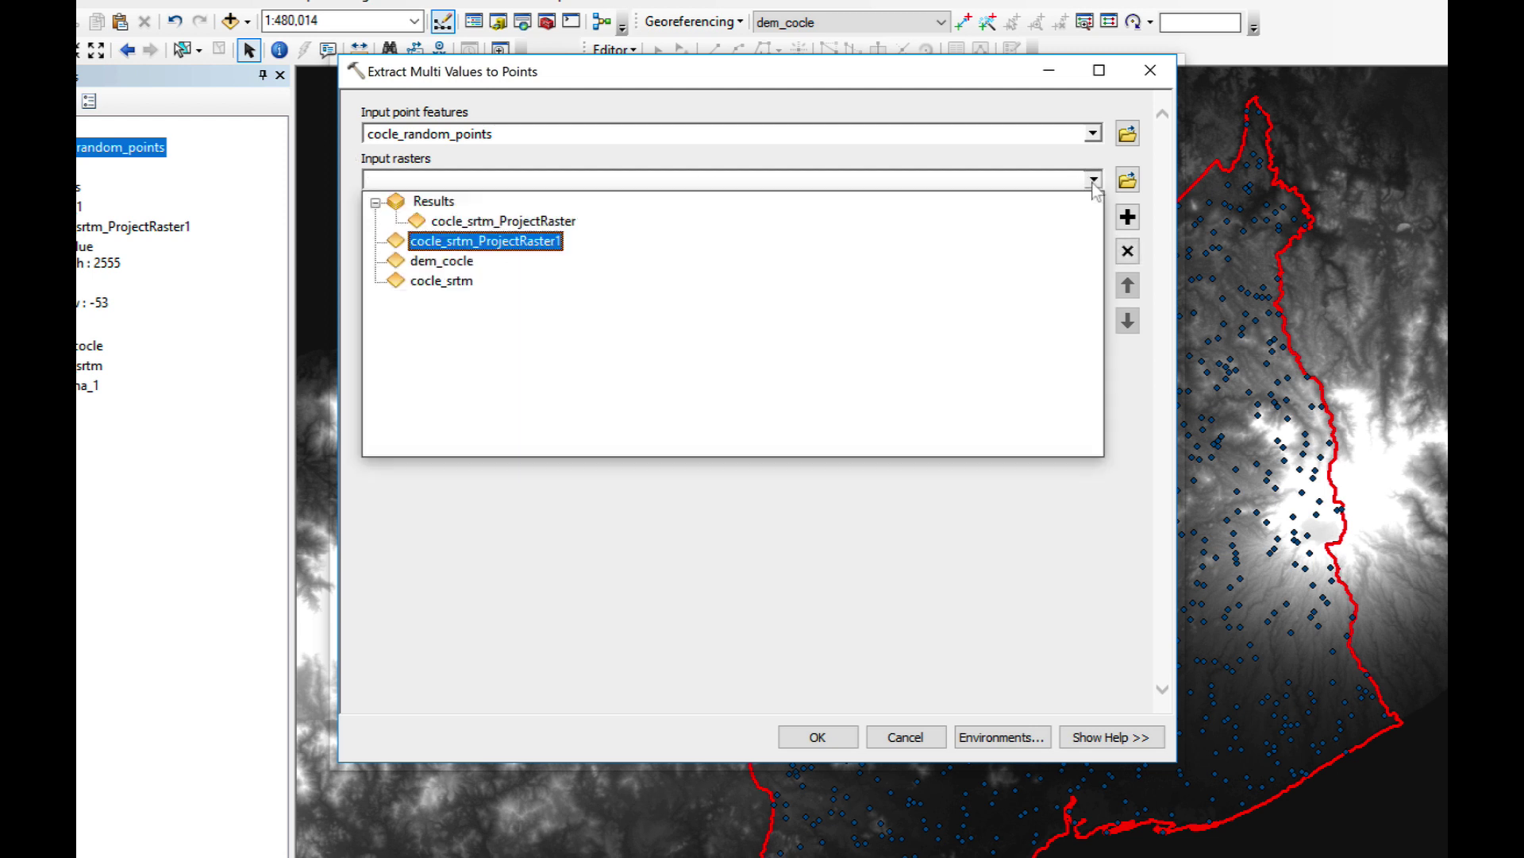
click(461, 264)
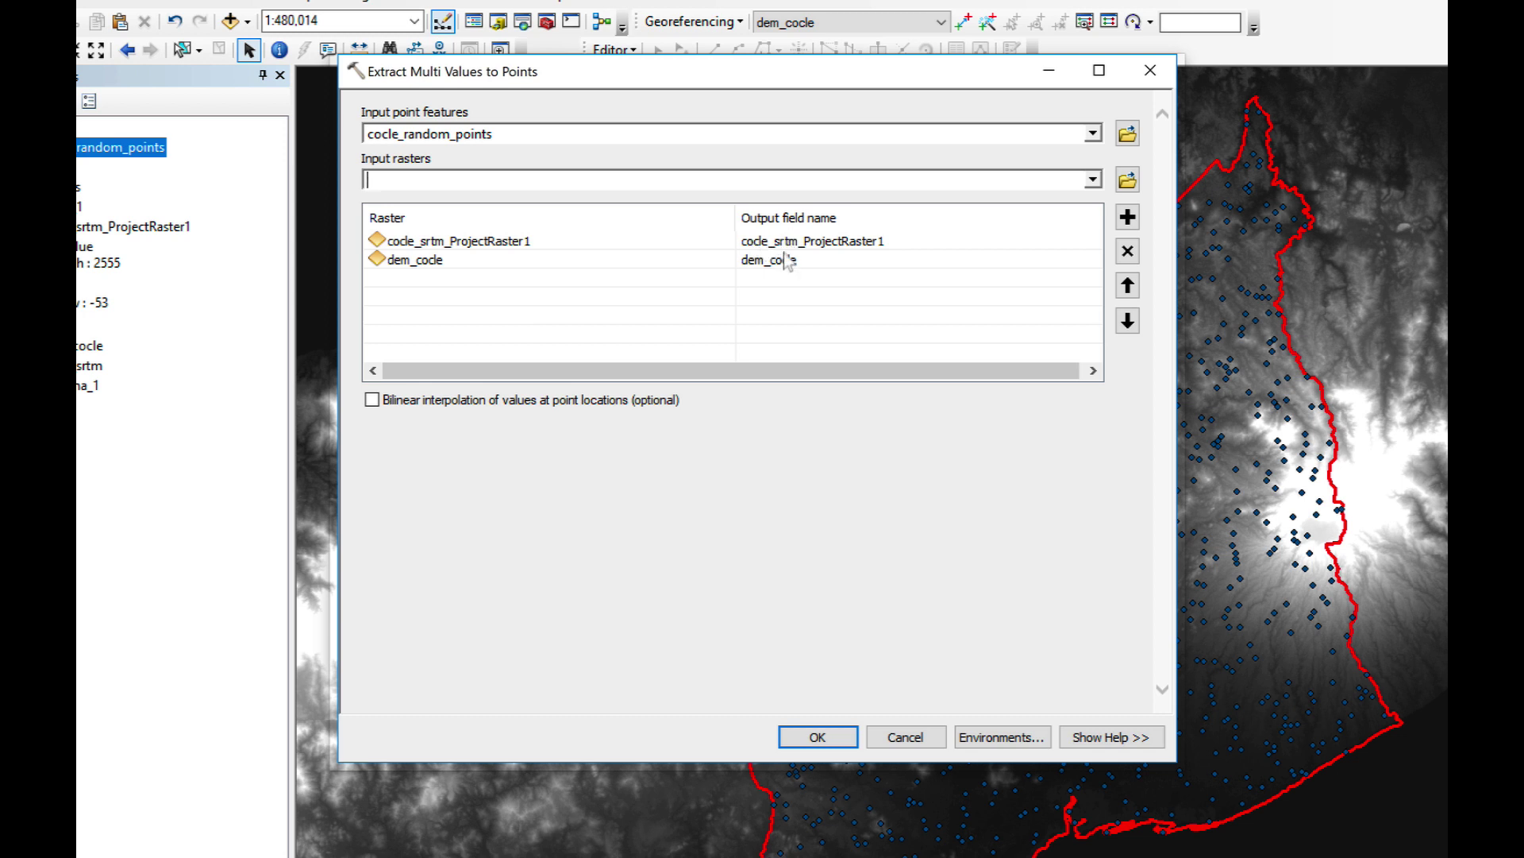
click(817, 737)
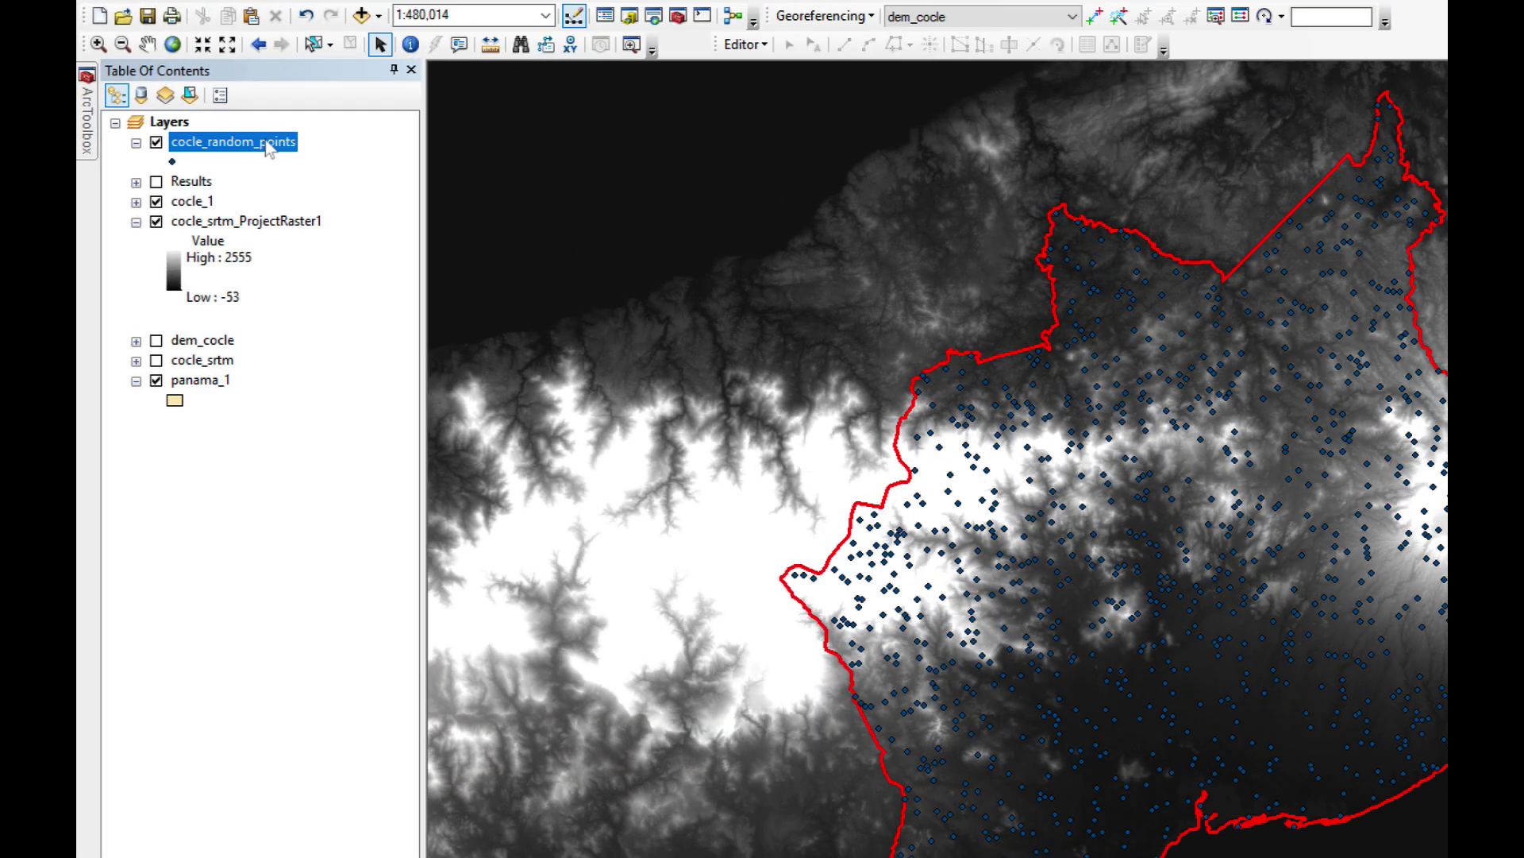
Open the cocle_random_points attribute table and select the dem_cocle column.
right_click(221, 163)
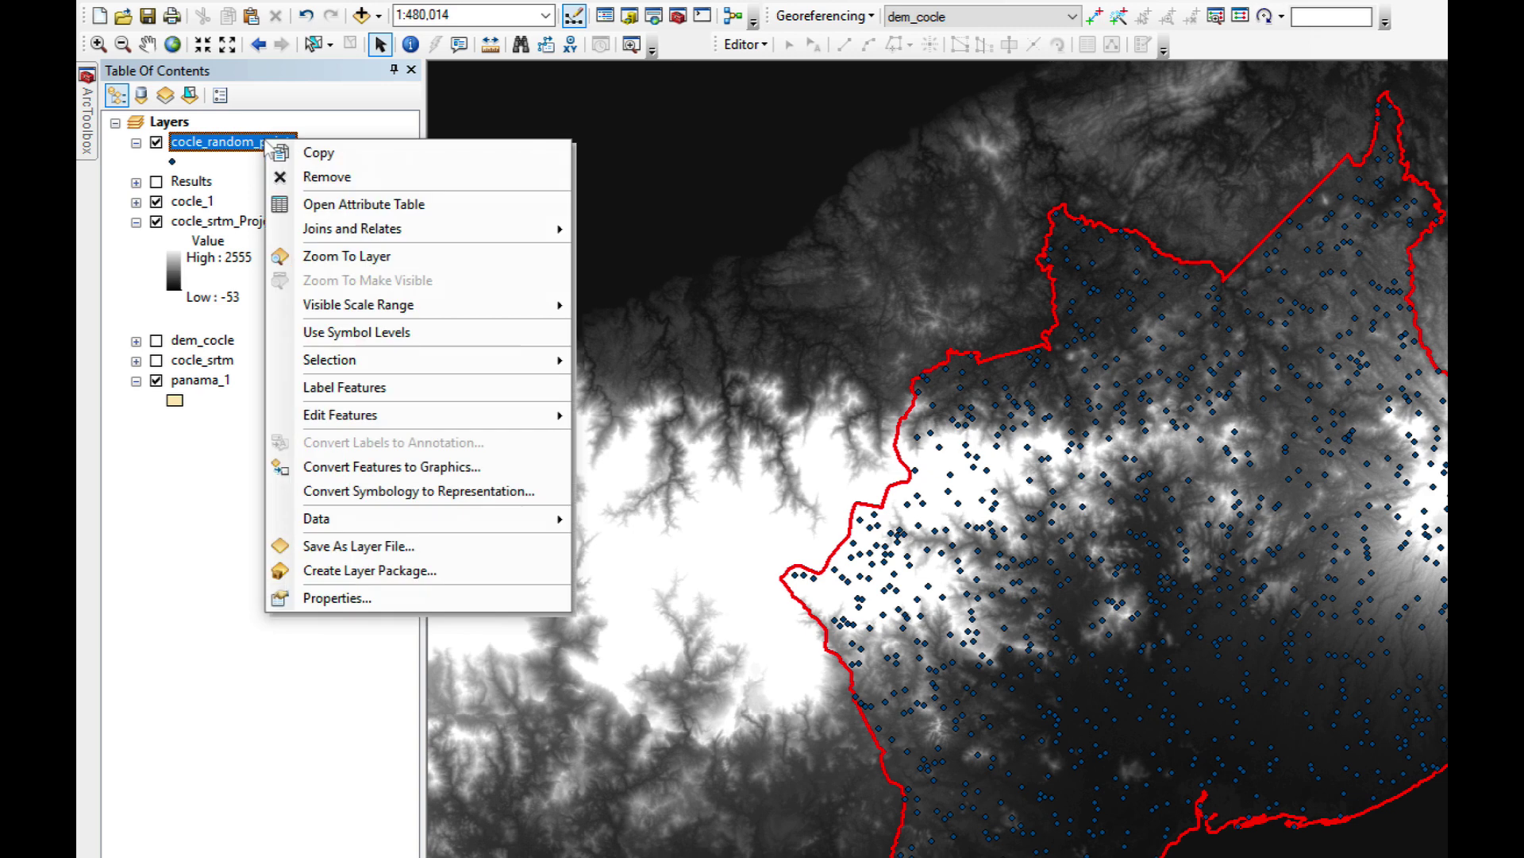
click(349, 207)
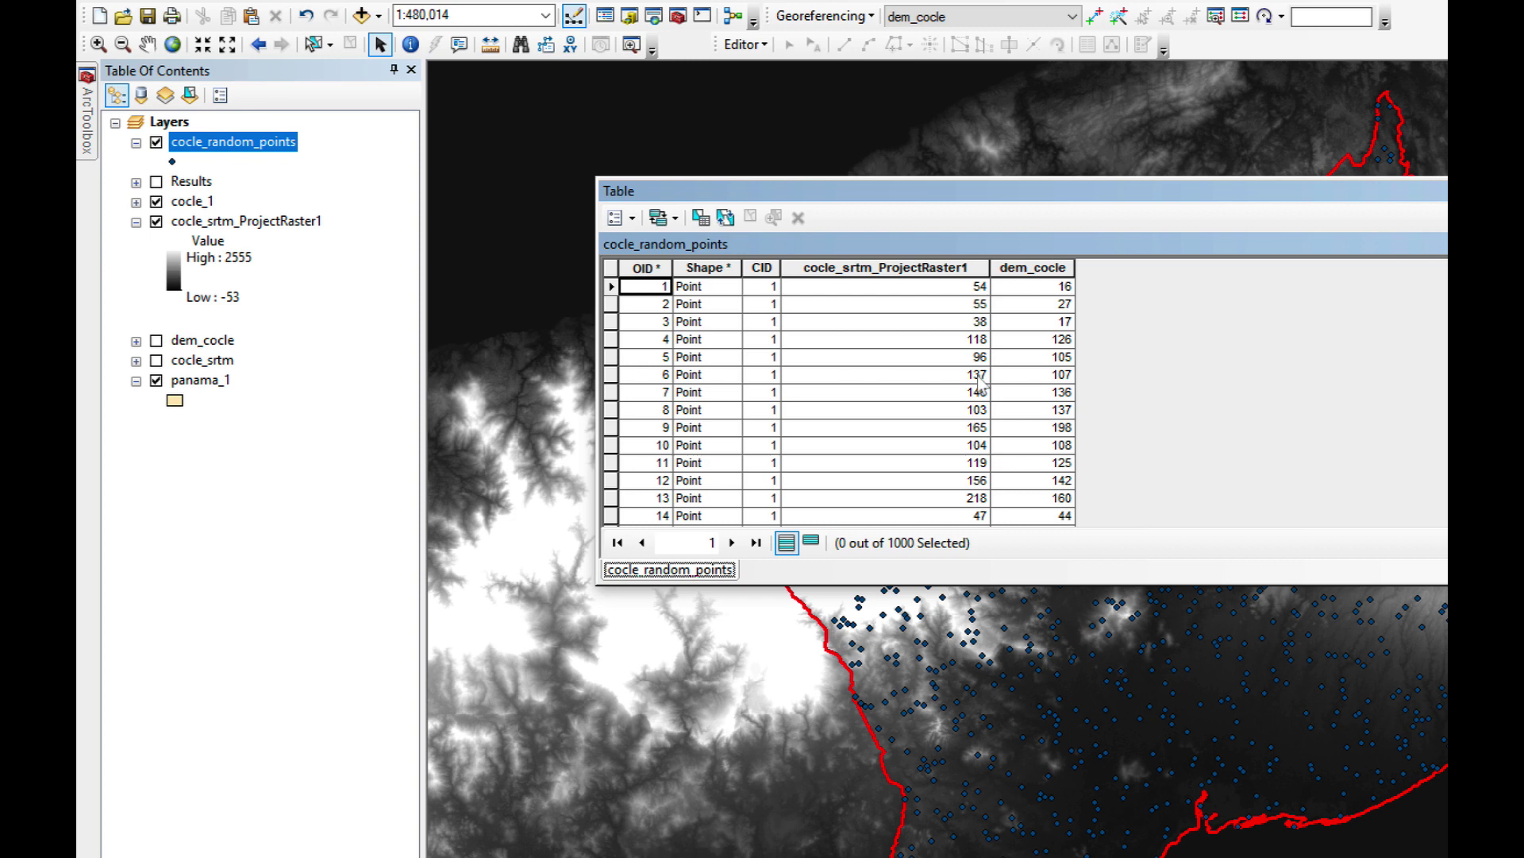
click(1033, 267)
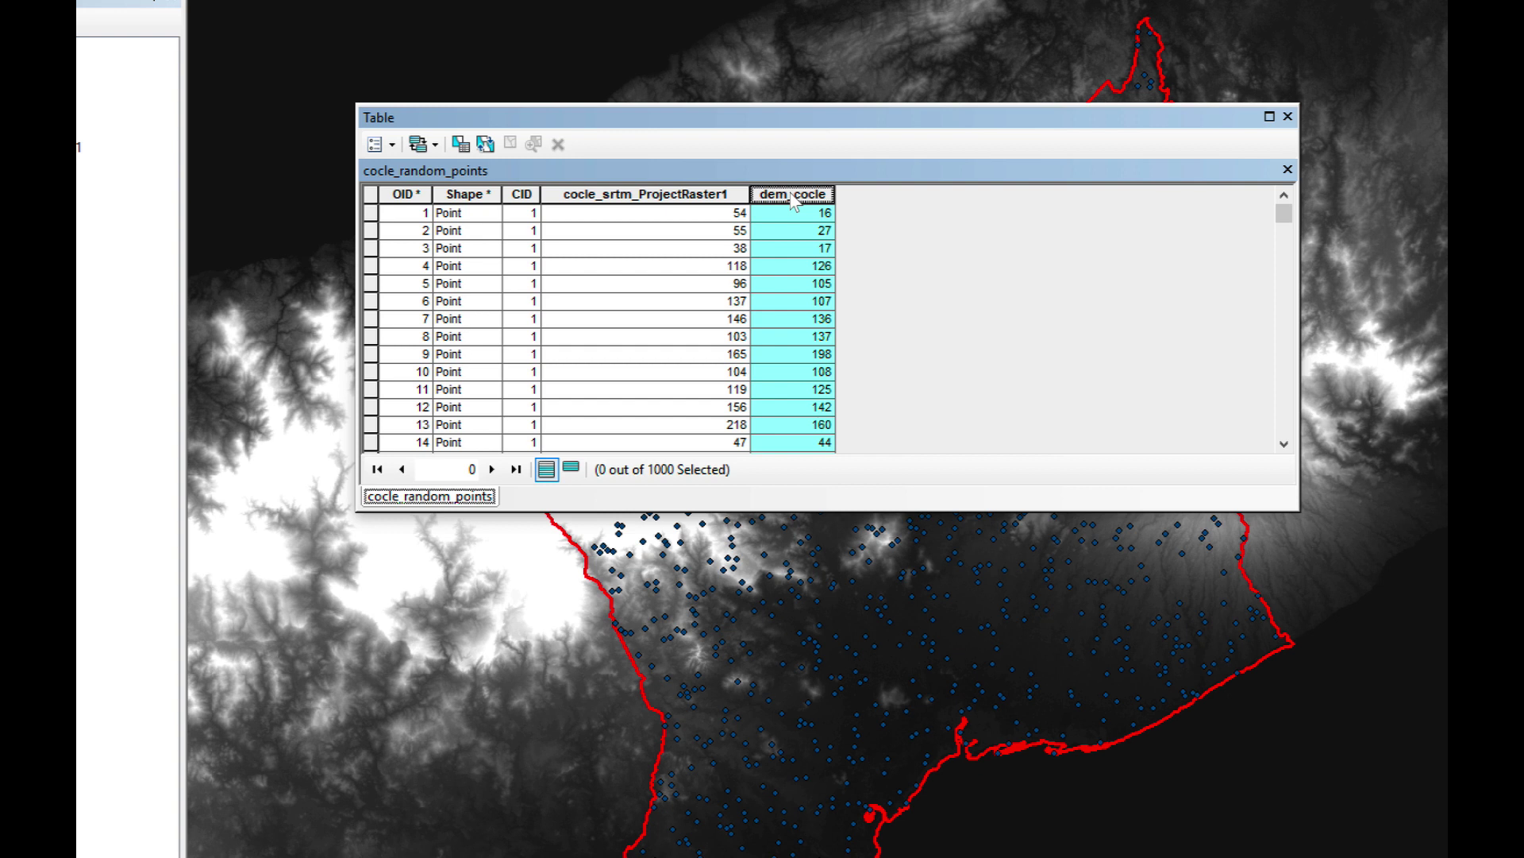
Sort the table by dem_cocle ascending and select the six Null rows.
right_click(791, 202)
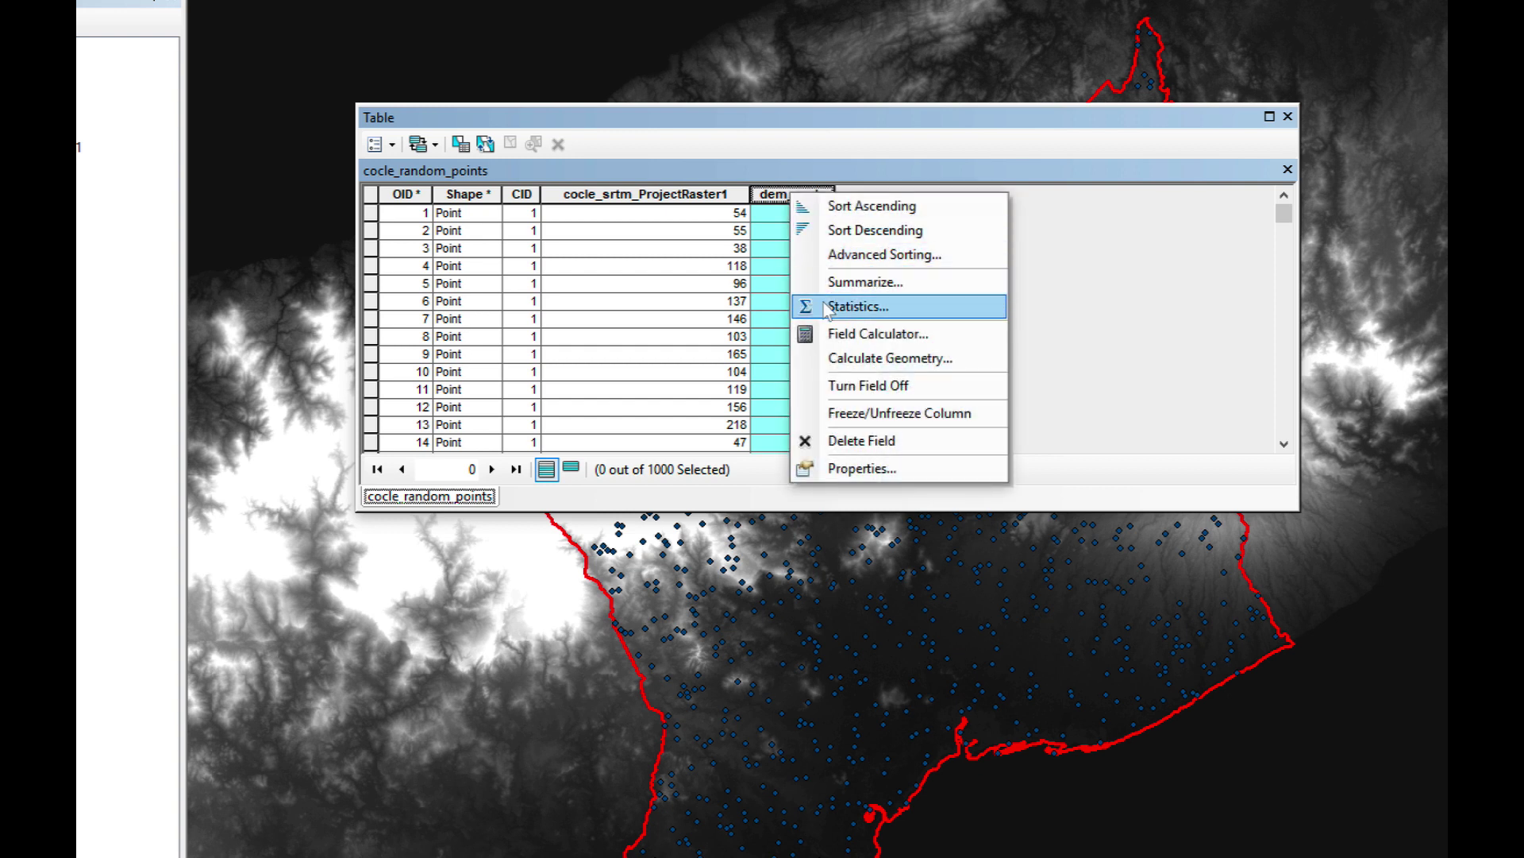
click(839, 207)
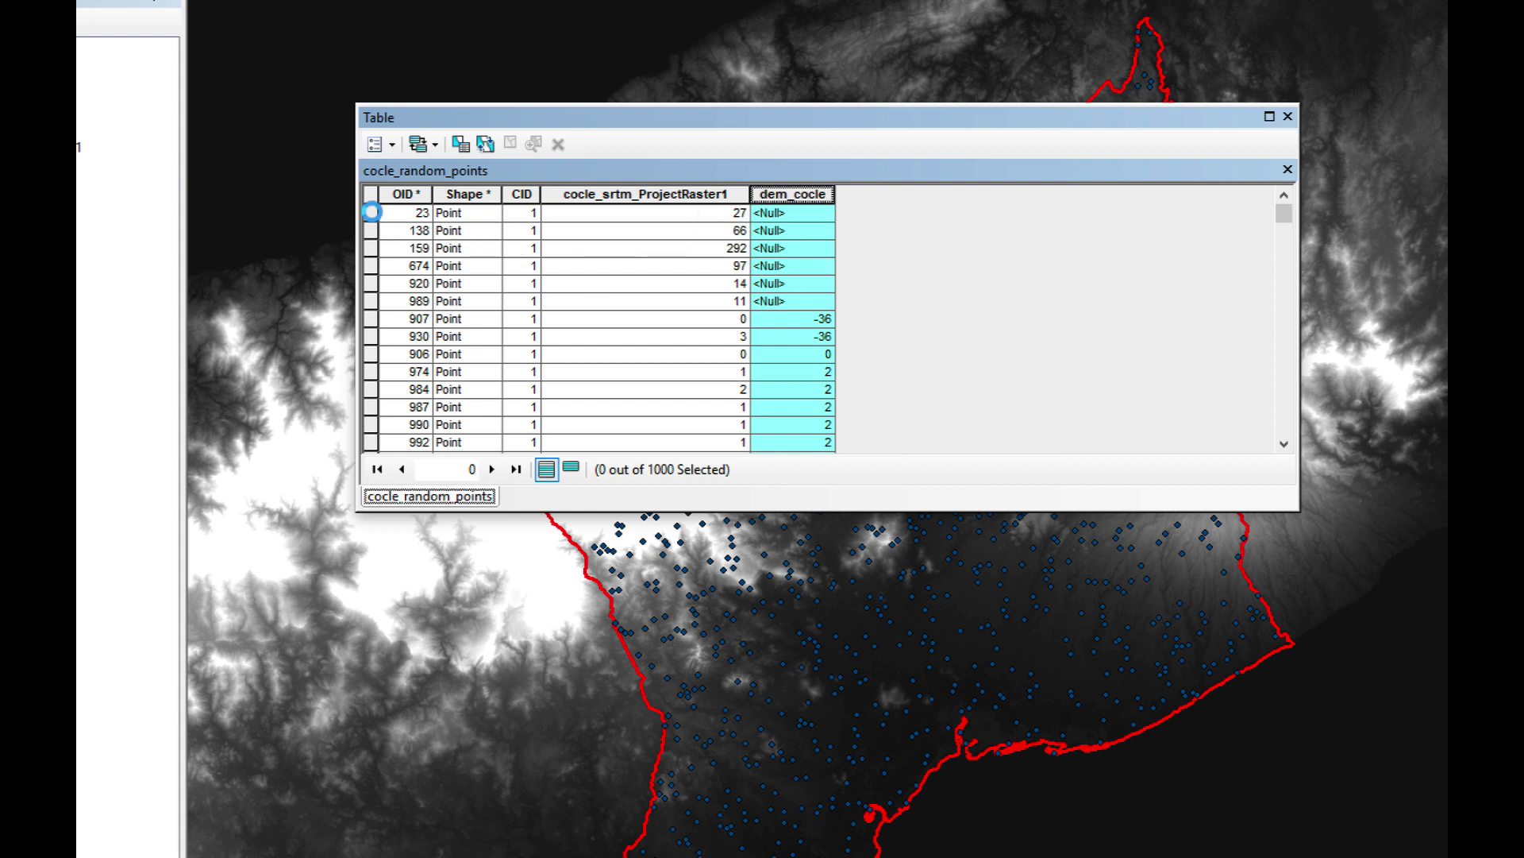
drag(373, 212, 374, 301)
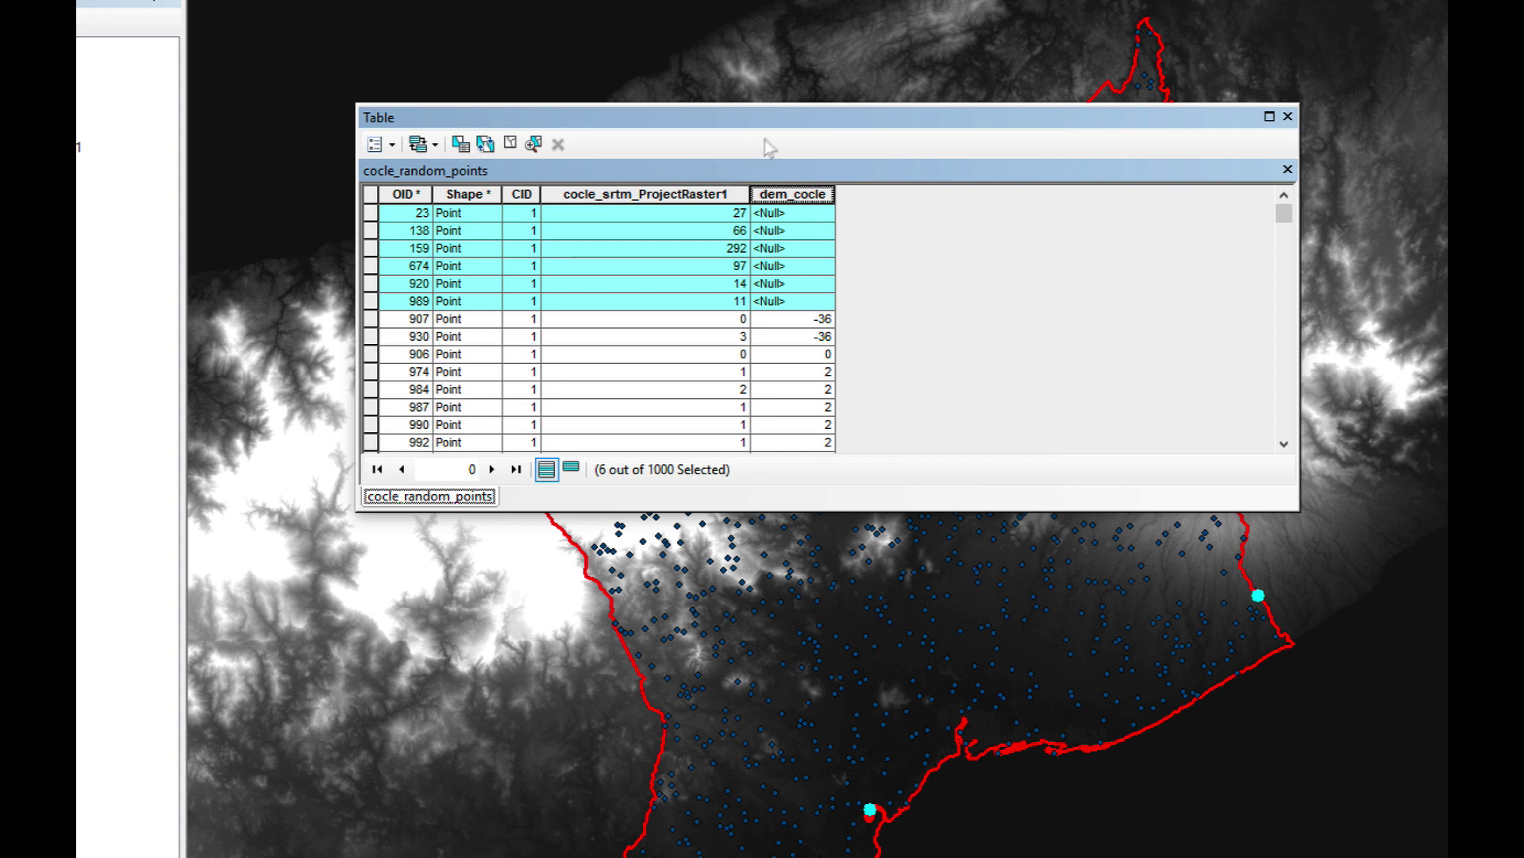
drag(774, 129, 371, 246)
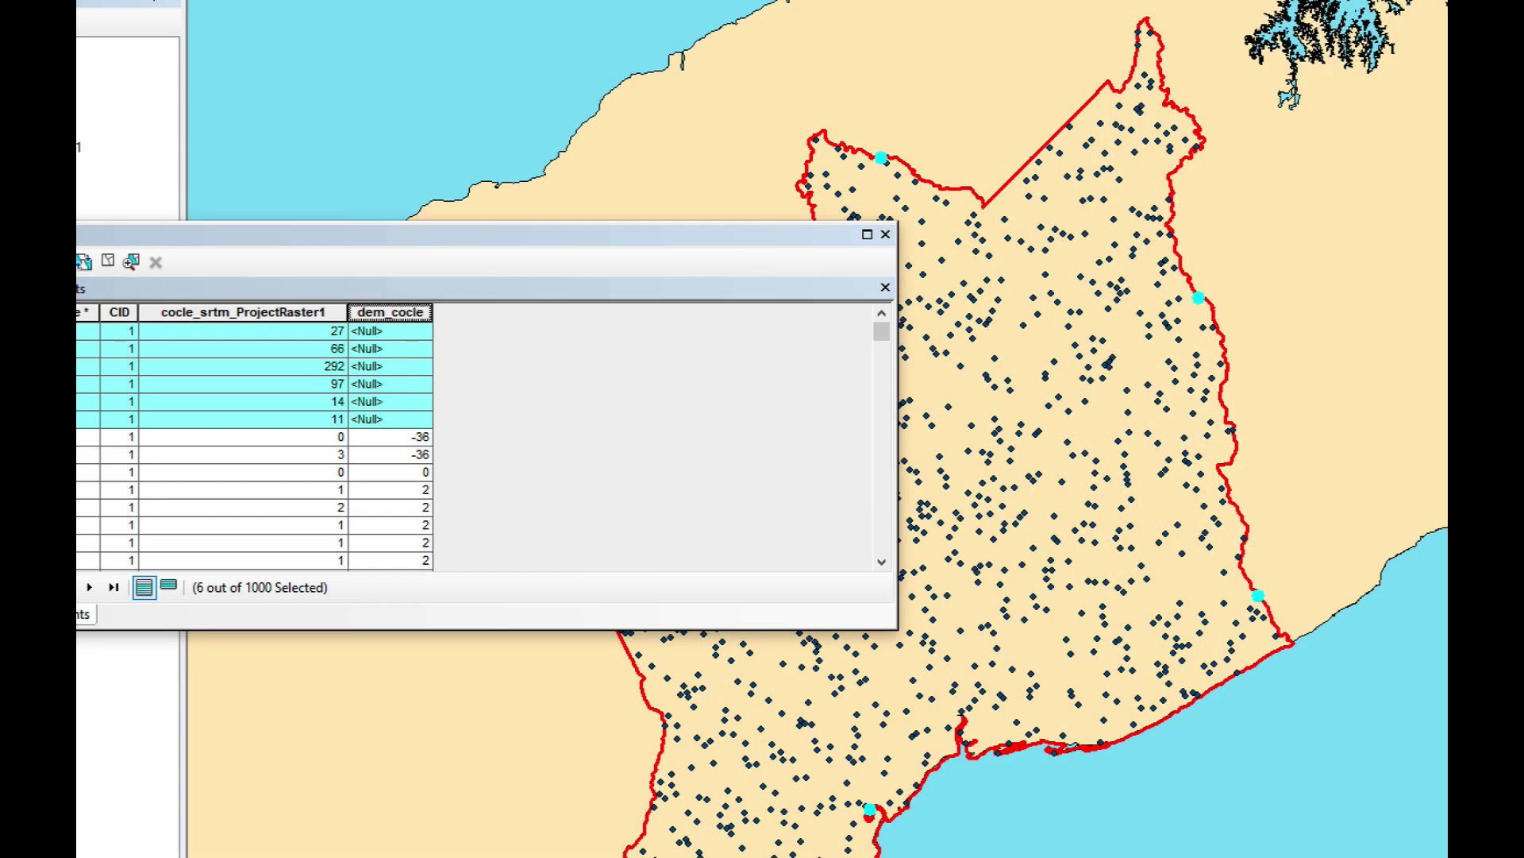
drag(54, 229, 215, 314)
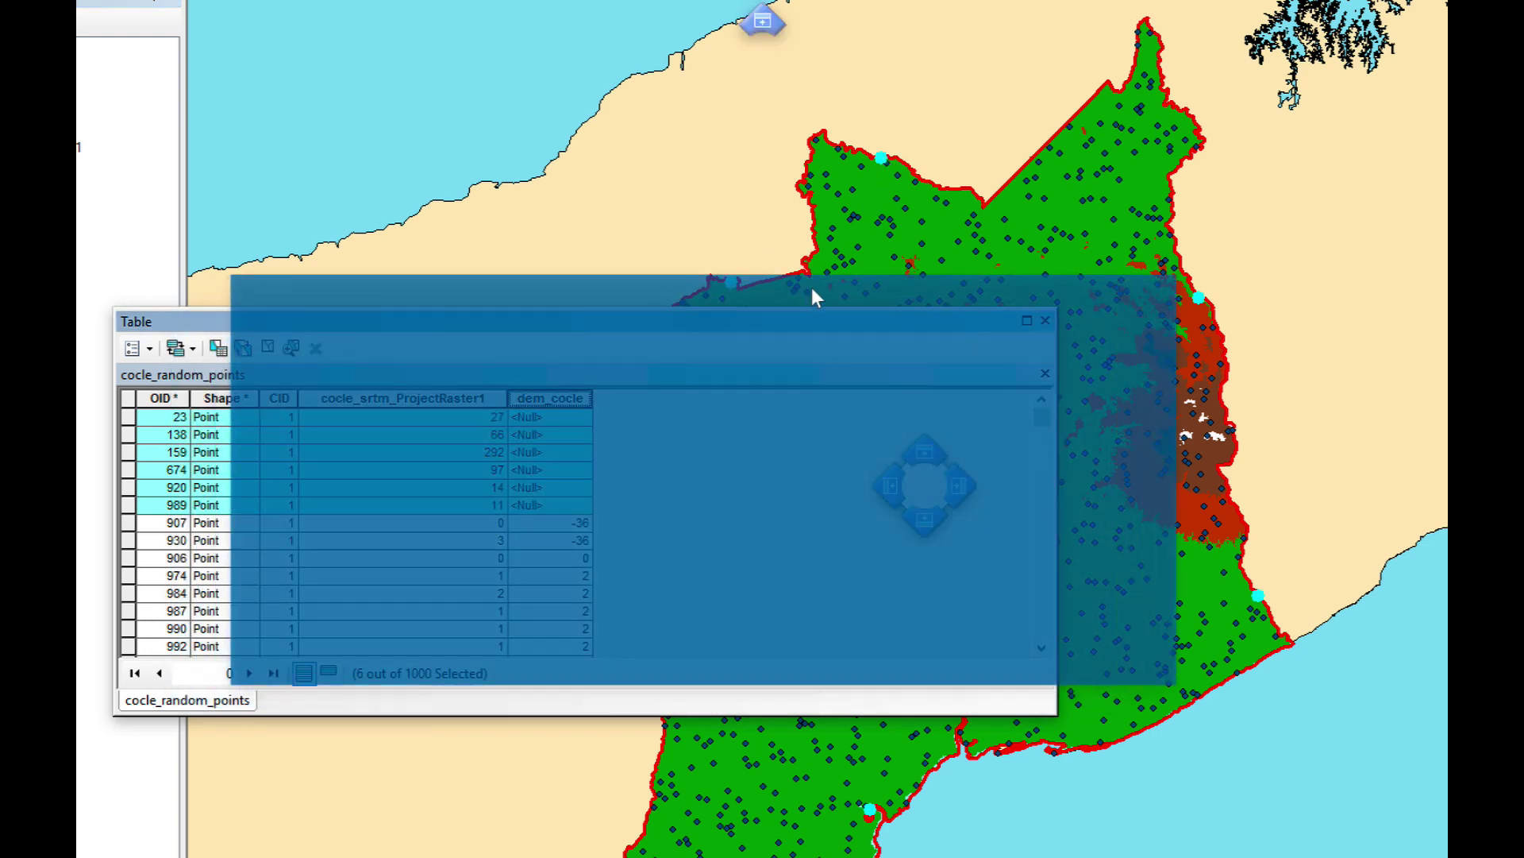
drag(695, 321, 813, 289)
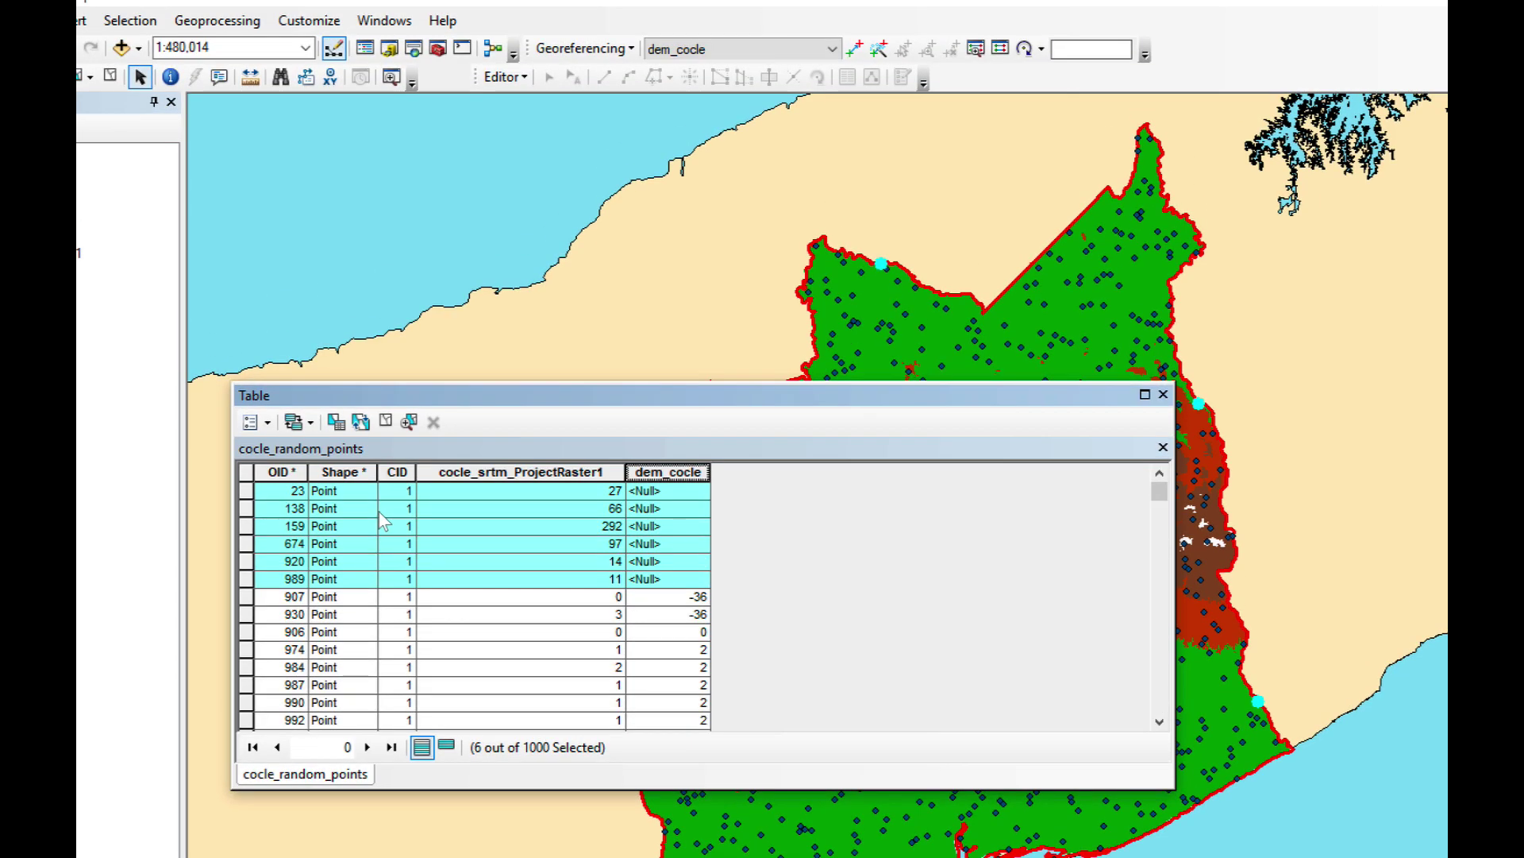
Start editing cocle_random_points, continuing past the Rios_50K warning.
click(498, 77)
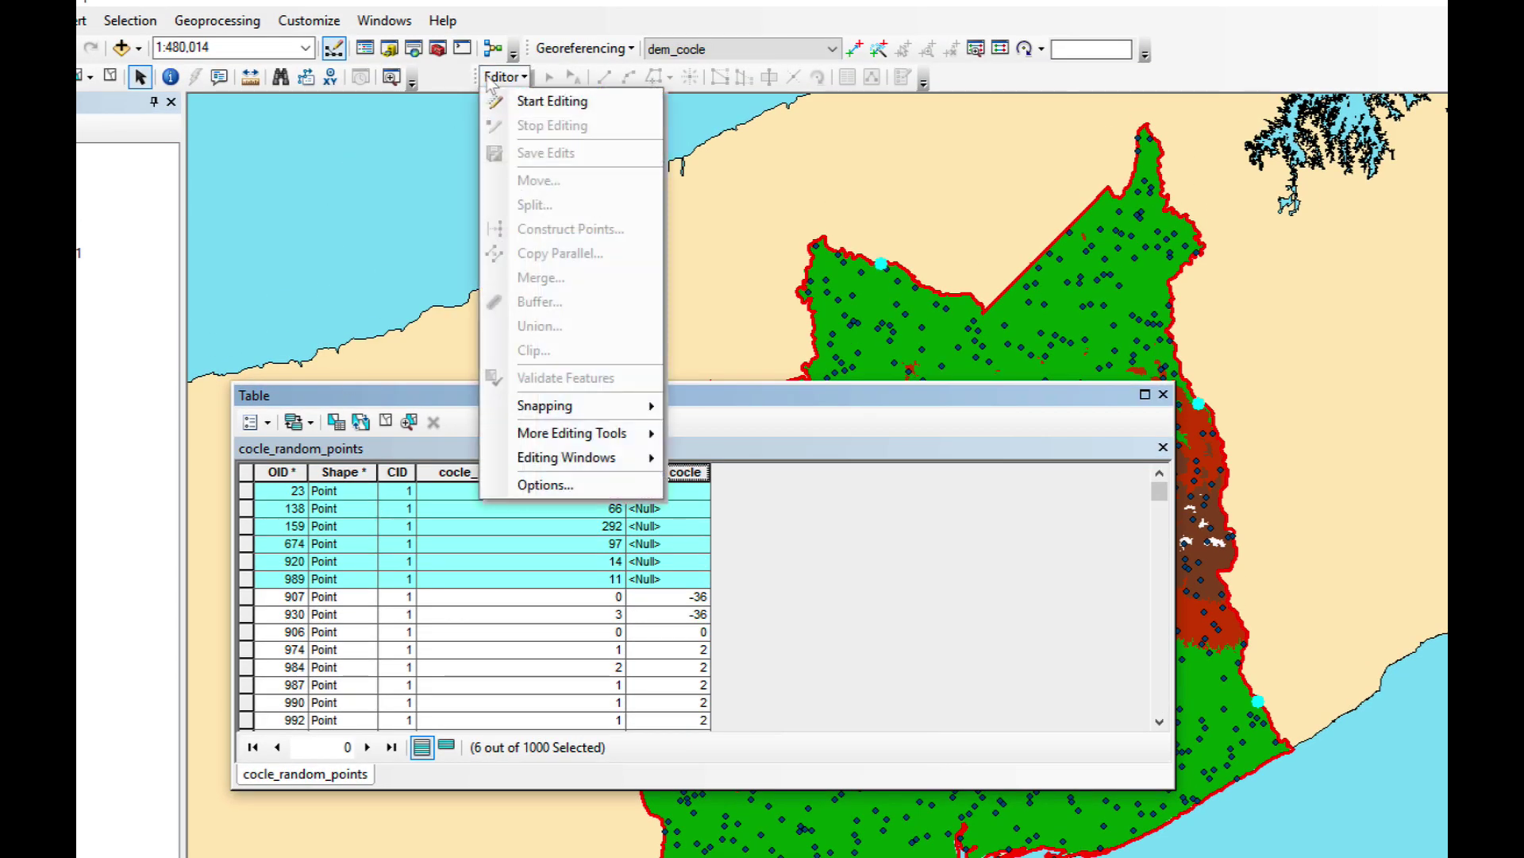
click(552, 101)
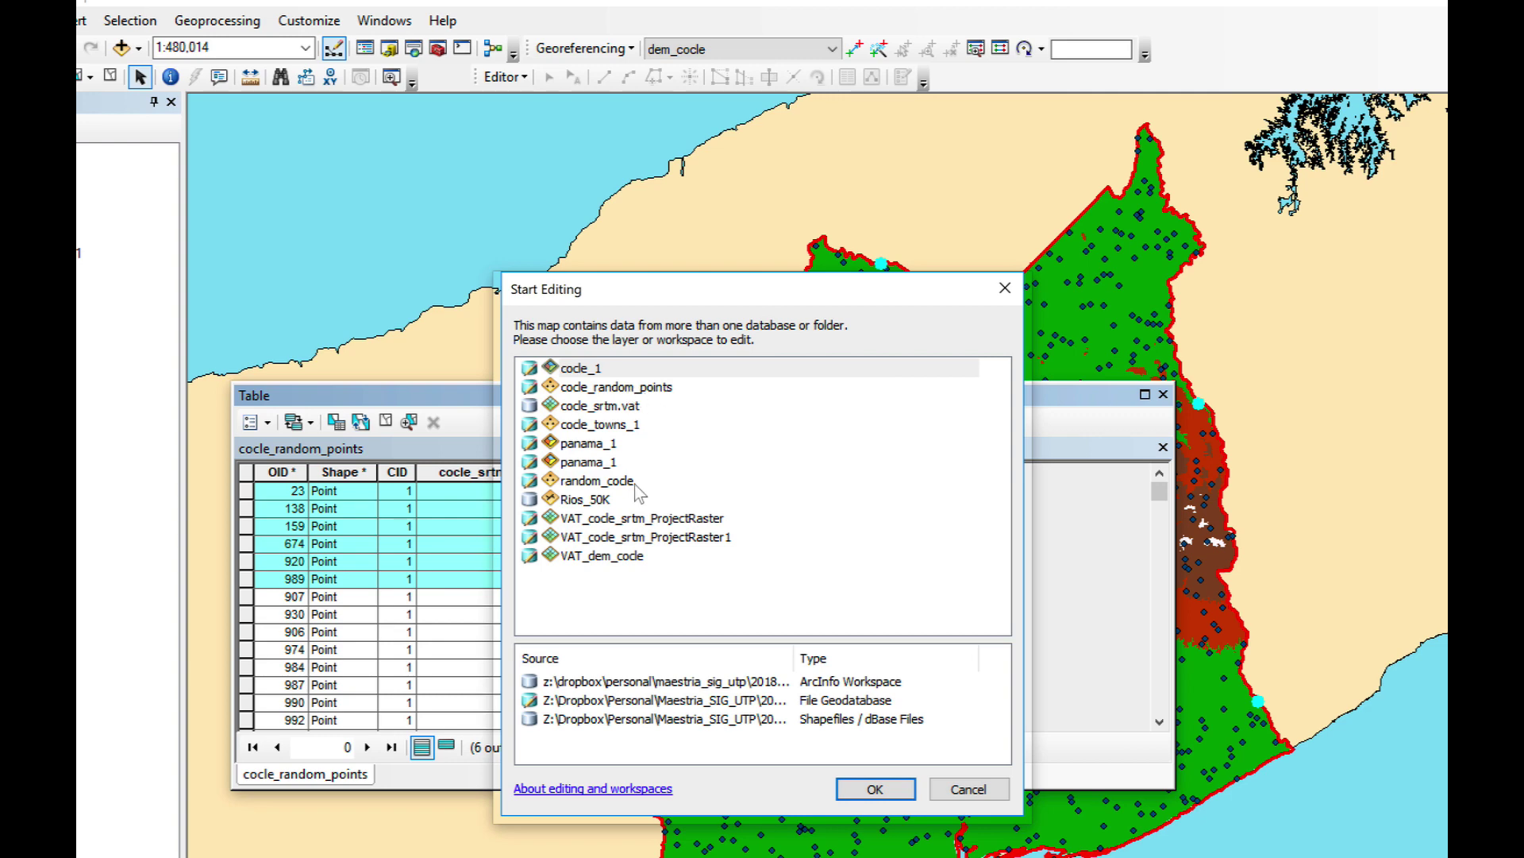
click(644, 389)
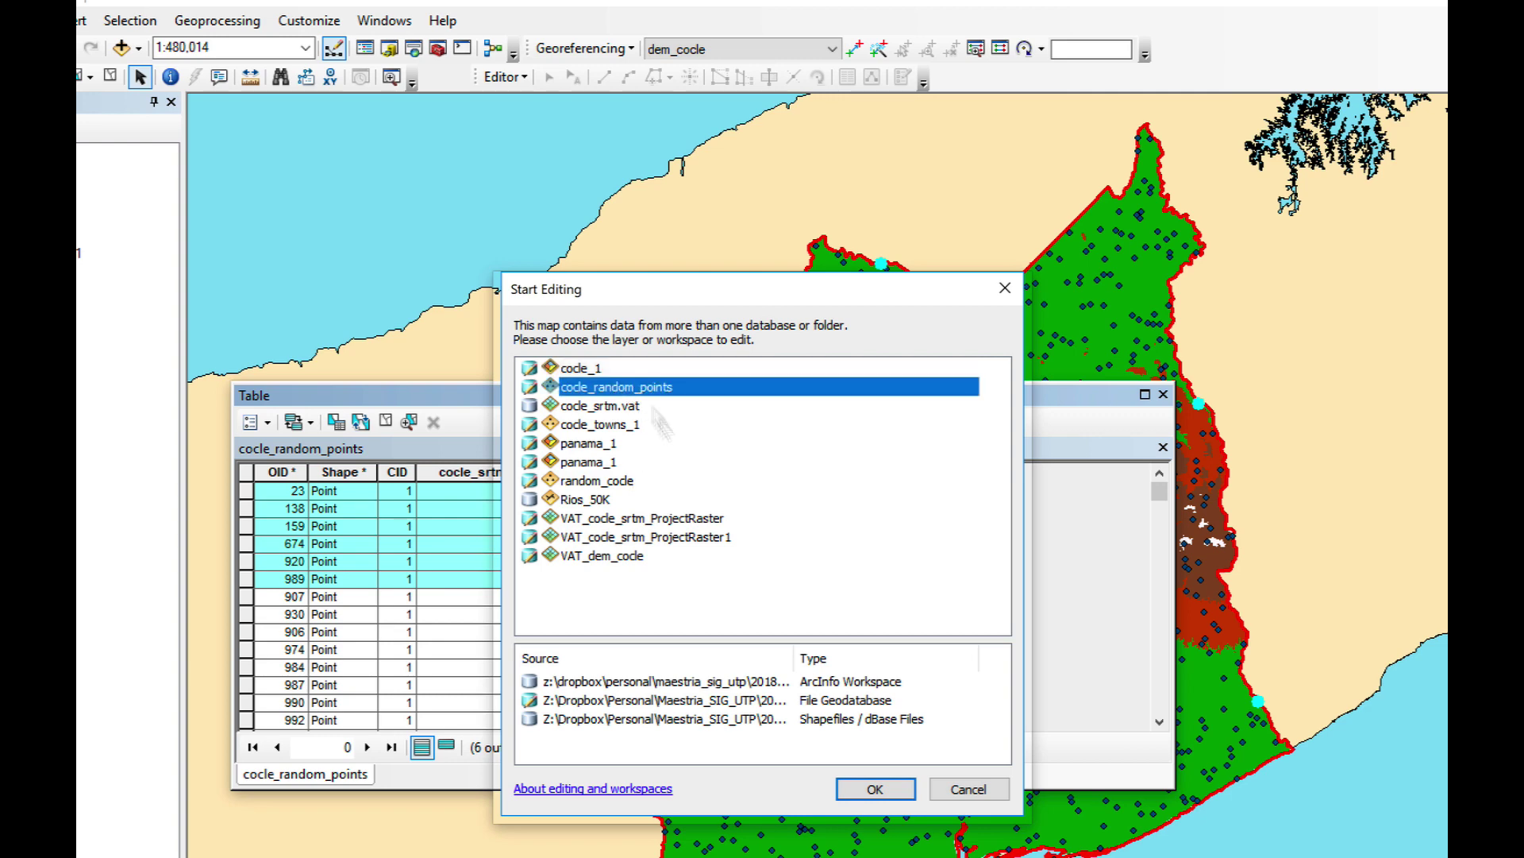
click(876, 788)
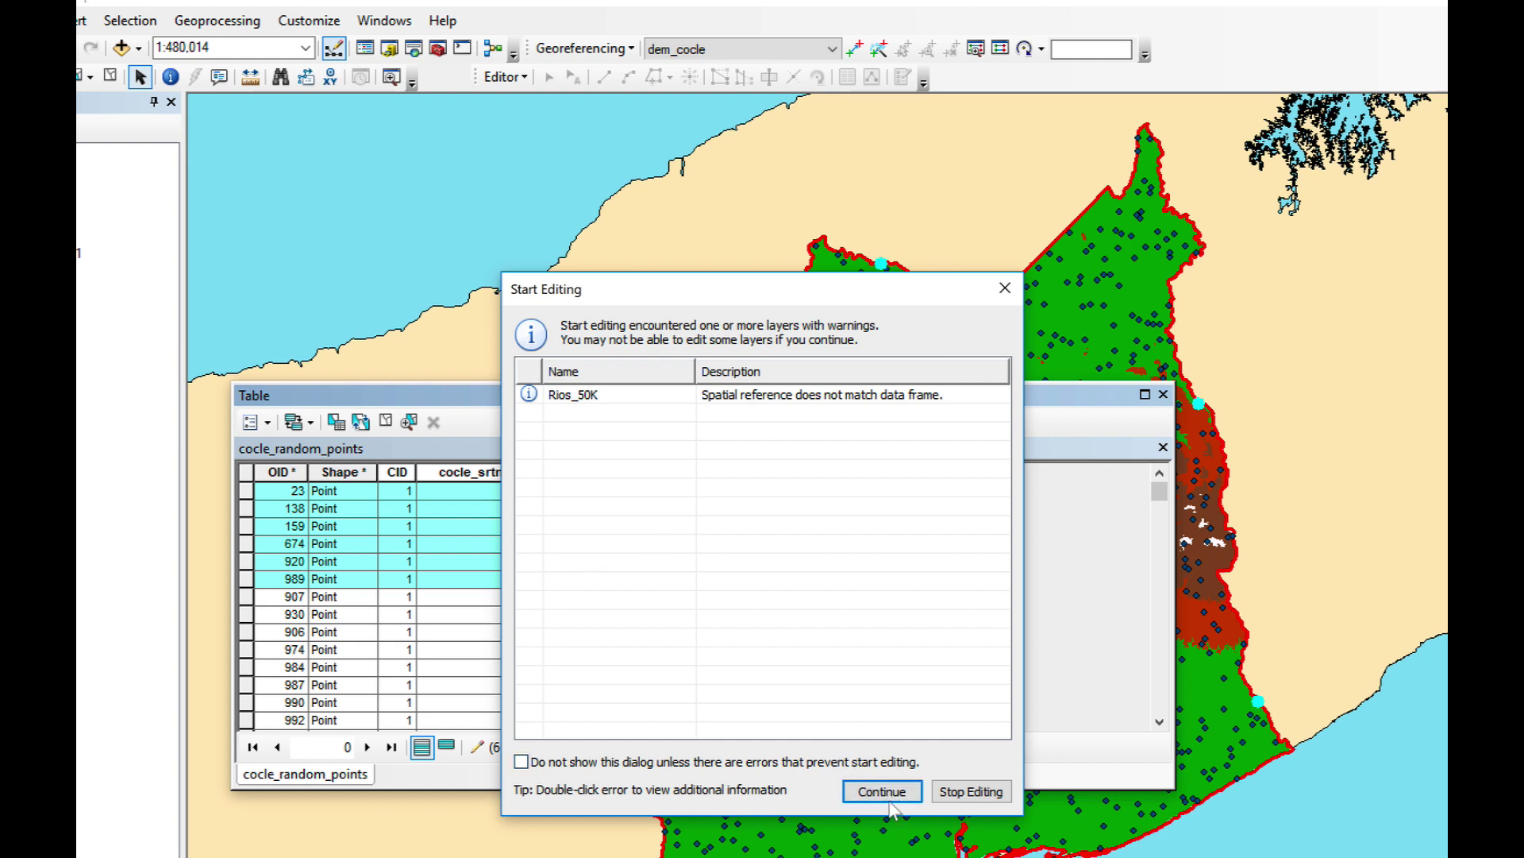
click(881, 793)
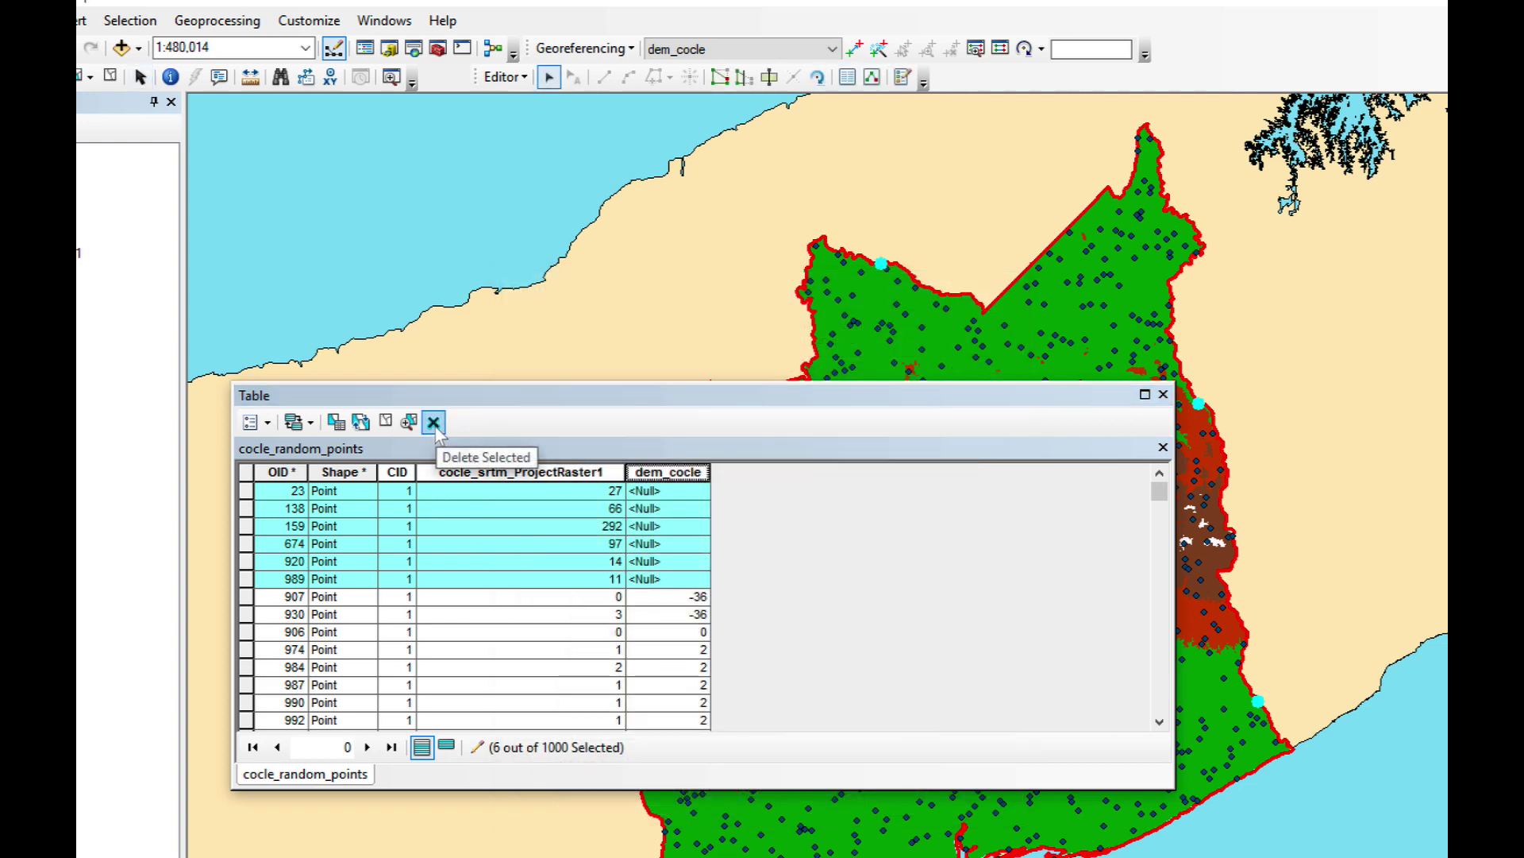
Delete the six selected points, then stop editing and save the changes.
click(433, 423)
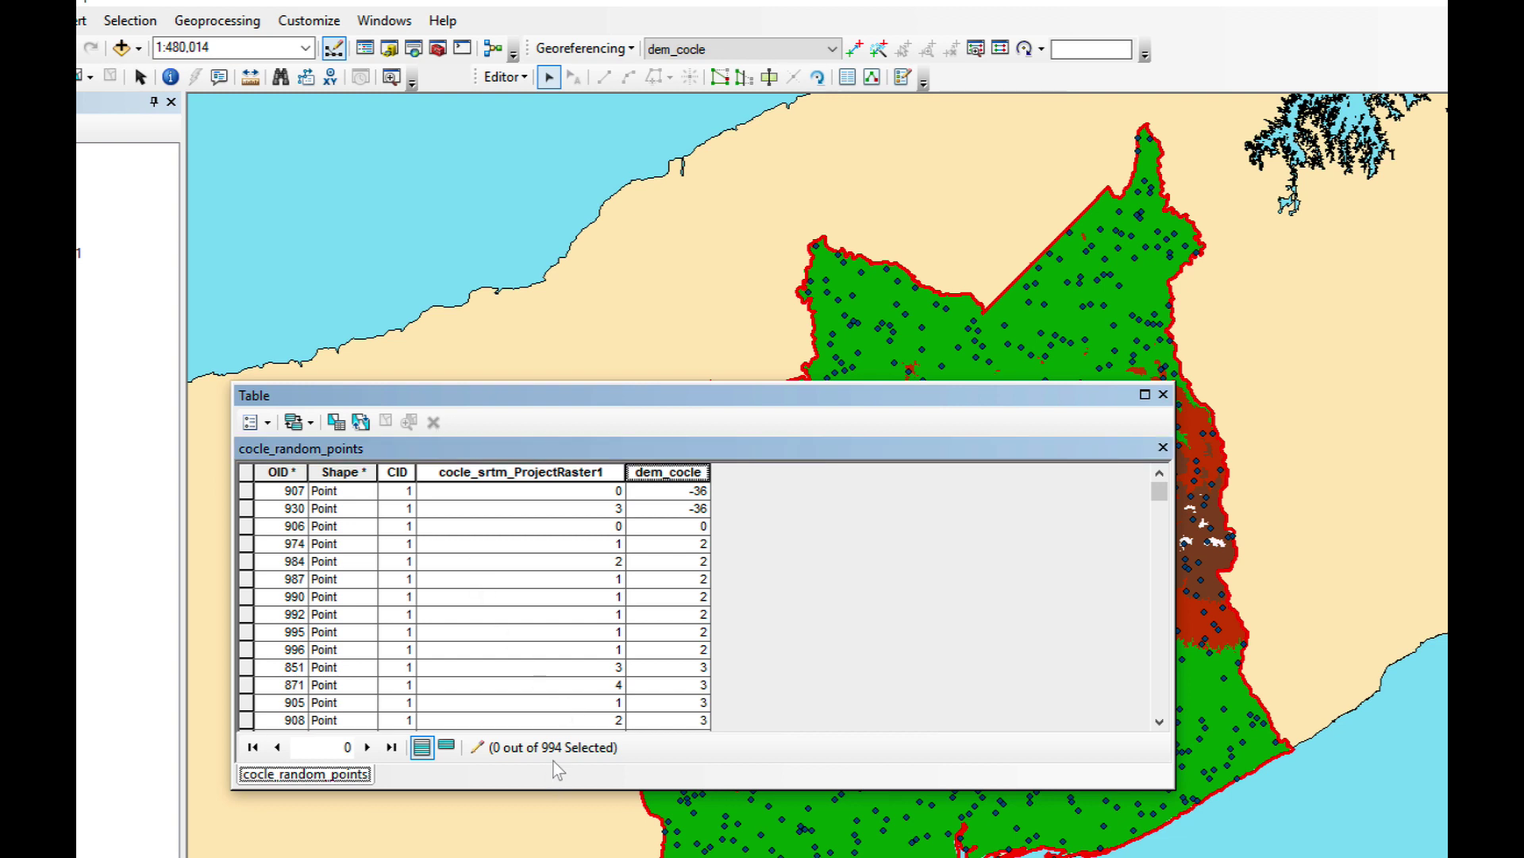
click(505, 76)
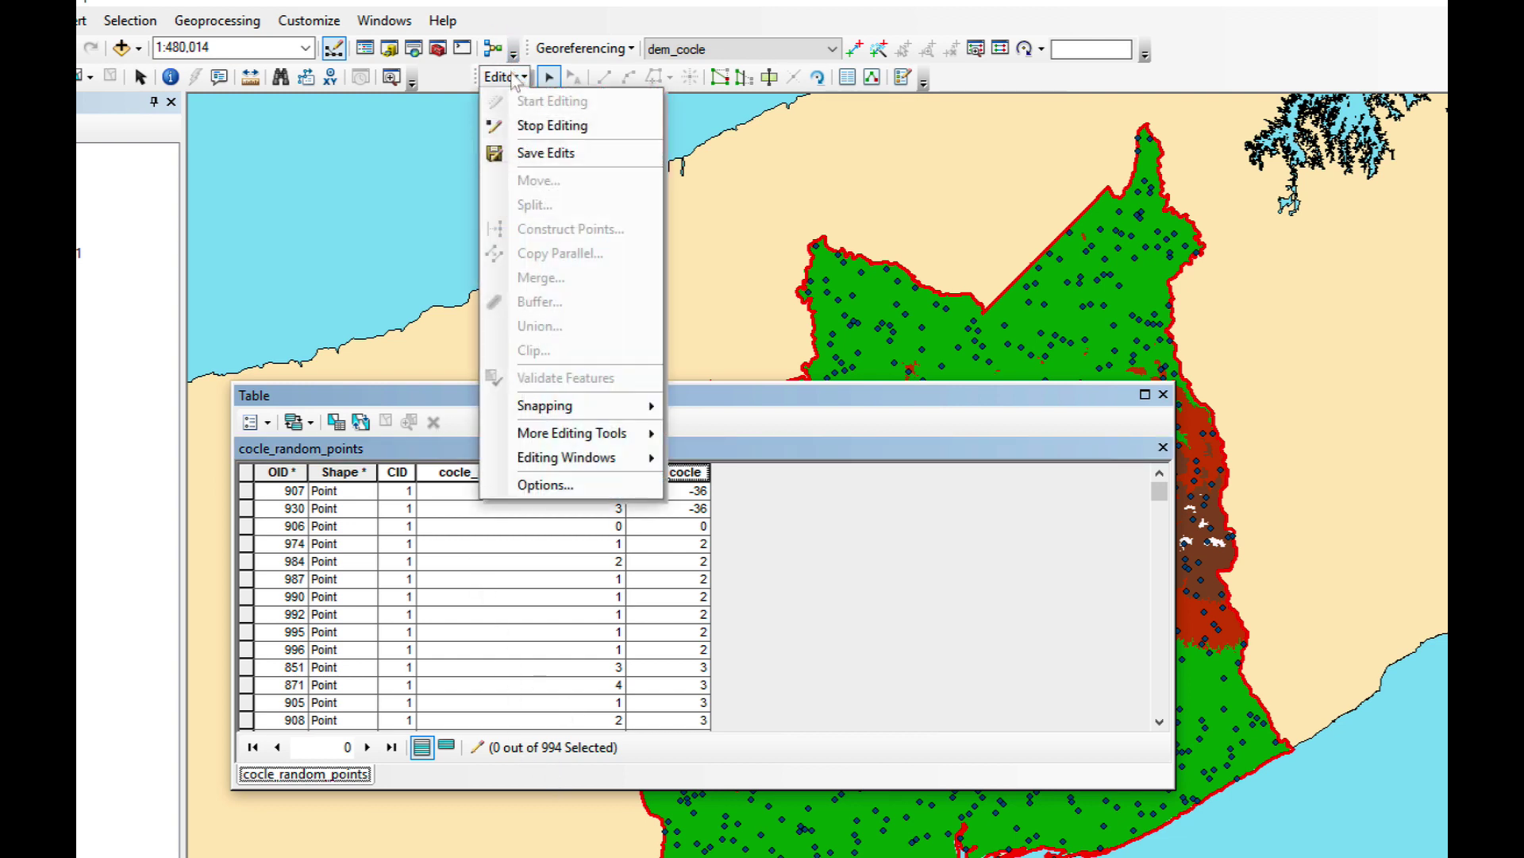
click(517, 130)
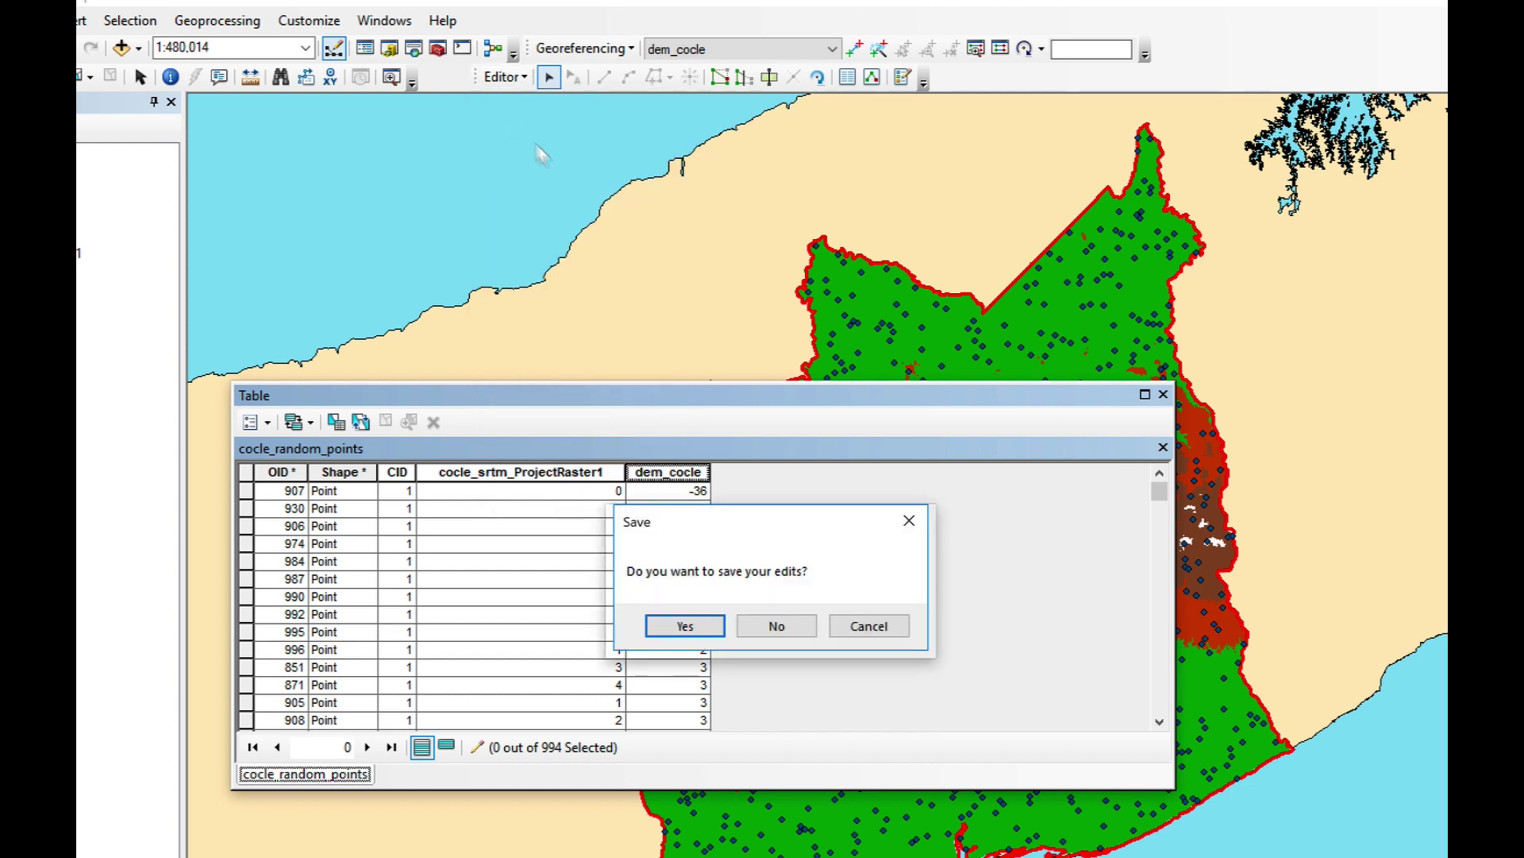
click(685, 627)
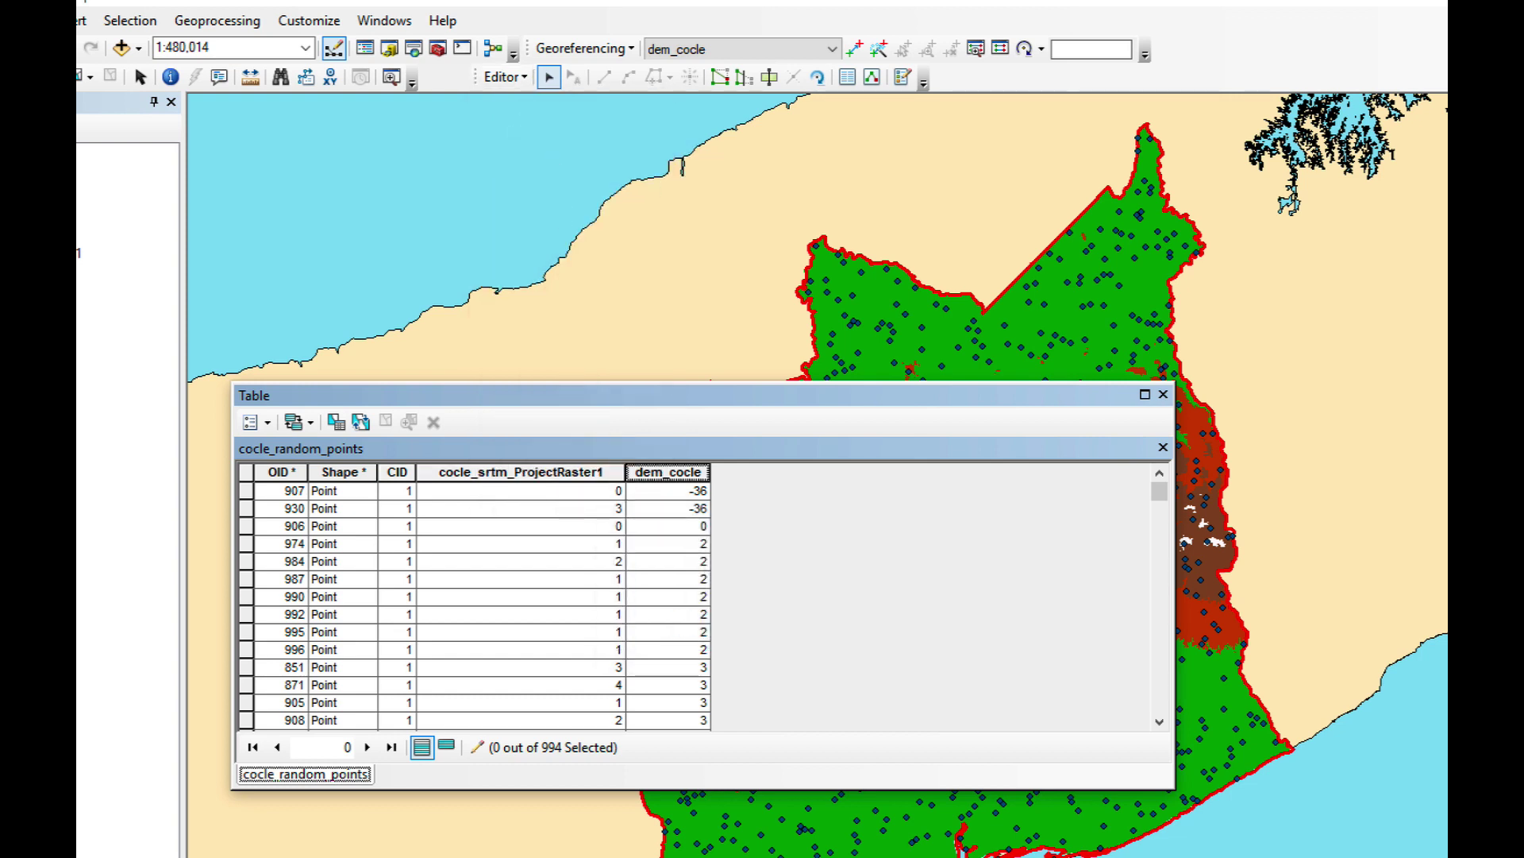
right_click(675, 472)
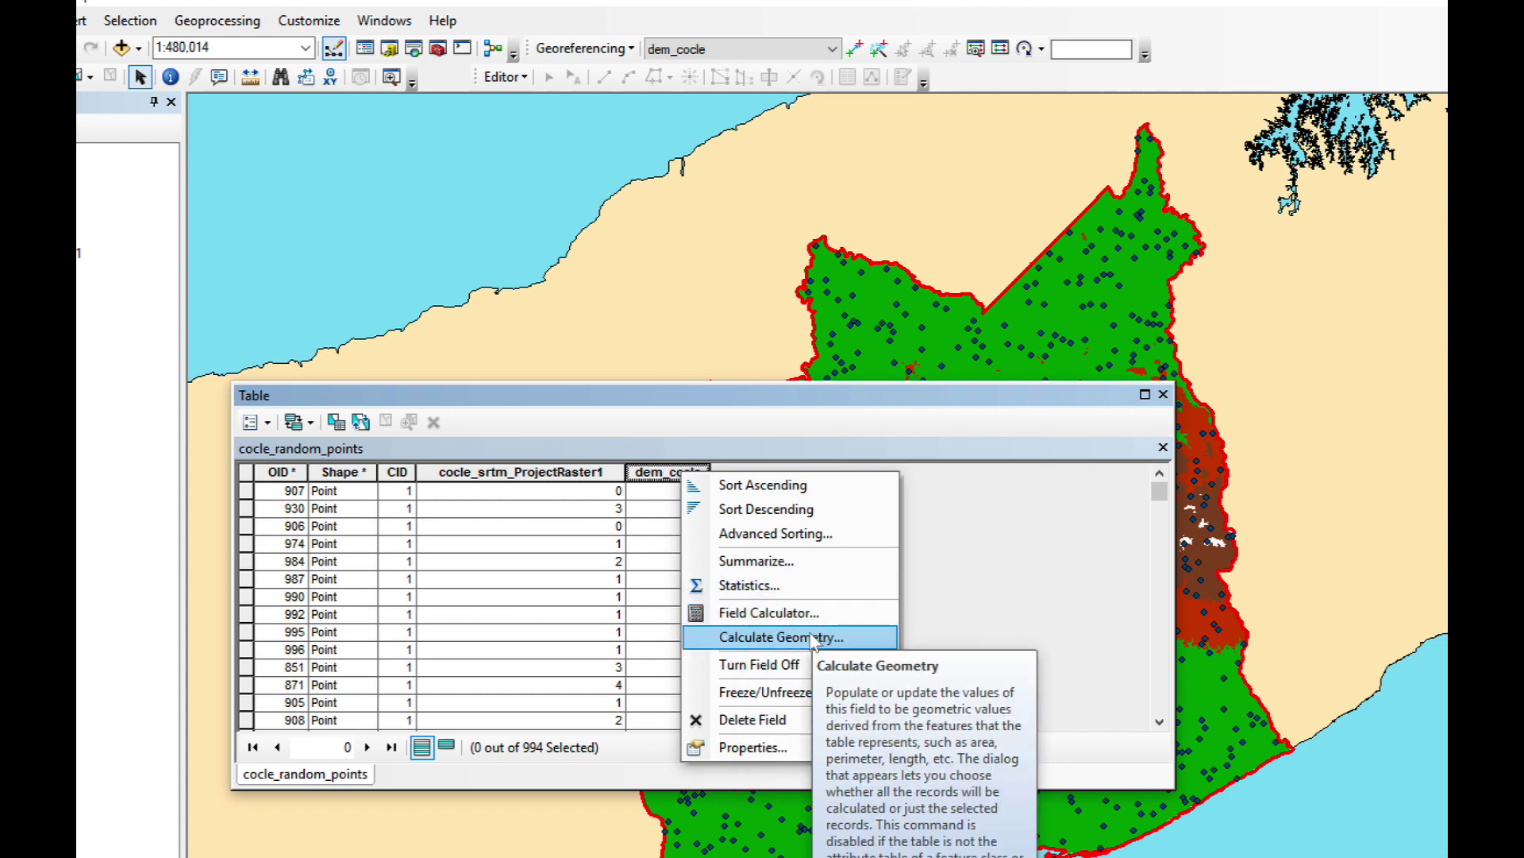
Add a Long Integer field named absolute_dif to the cocle_random_points table.
click(269, 424)
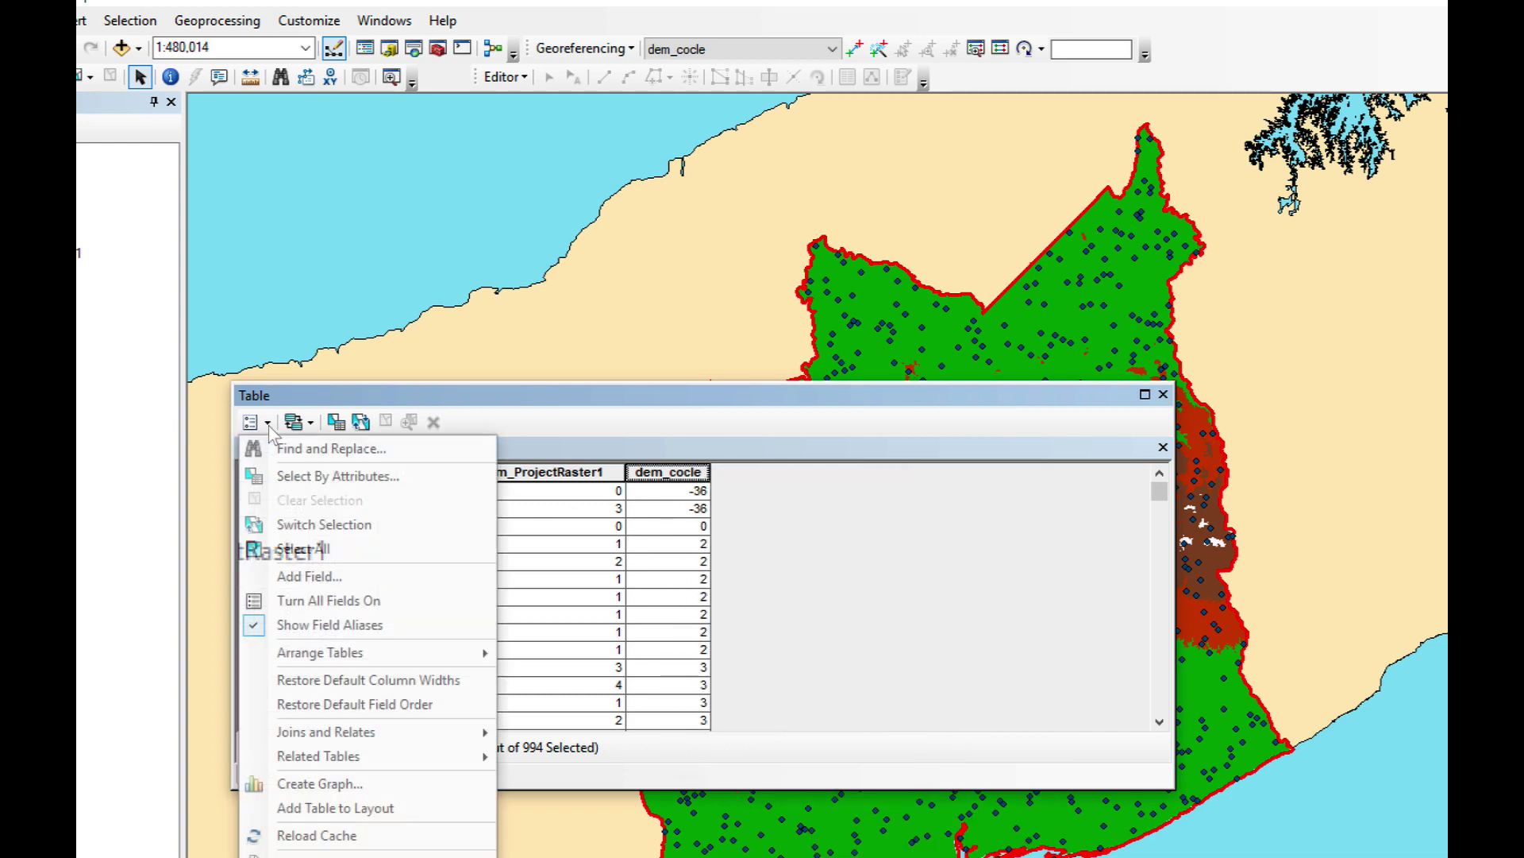
click(327, 579)
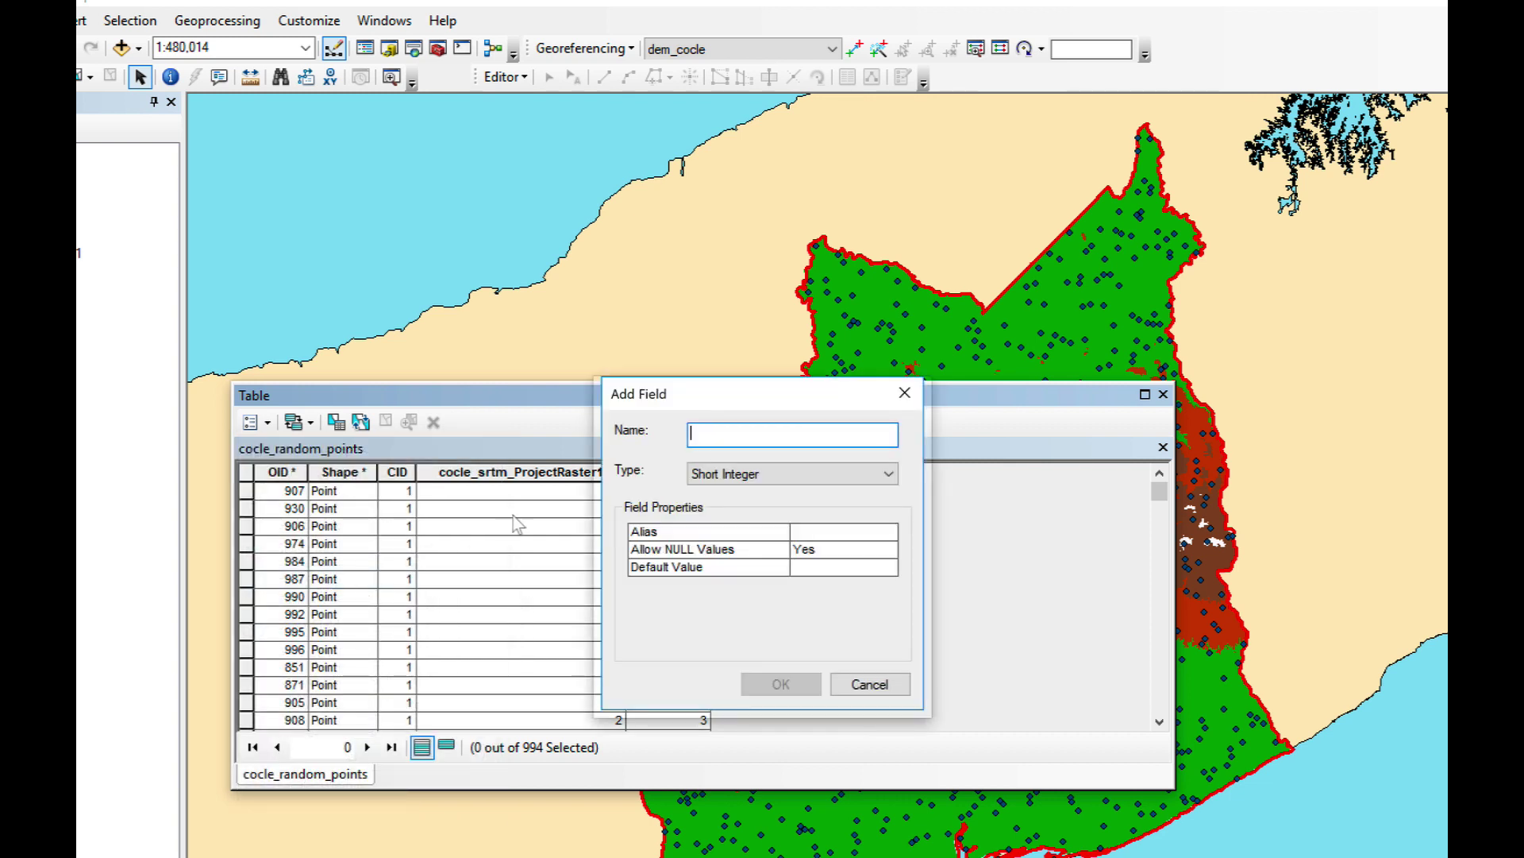
text(absolute_dif)
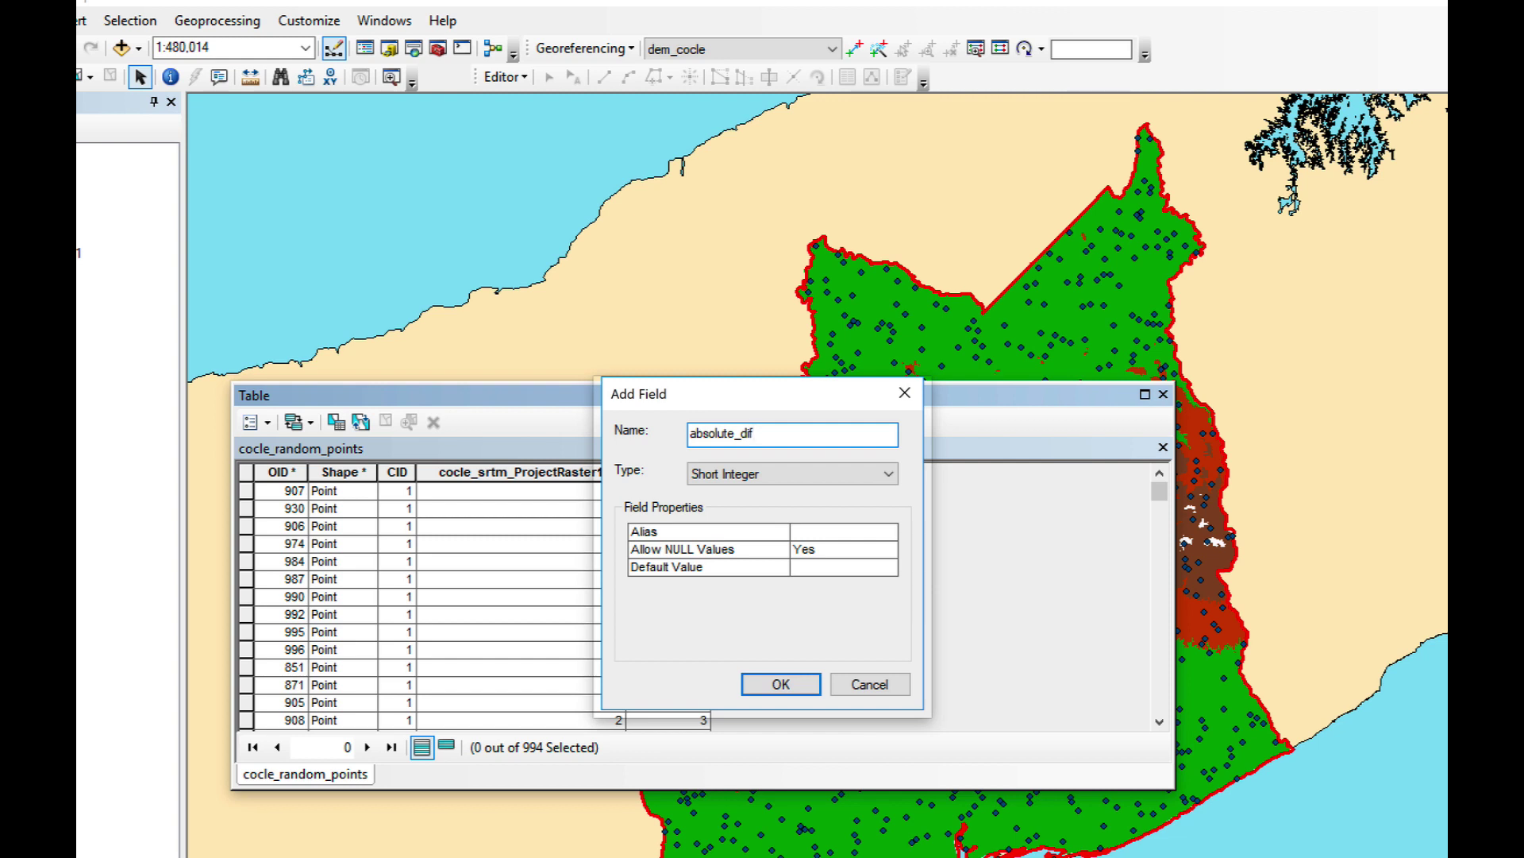
click(769, 473)
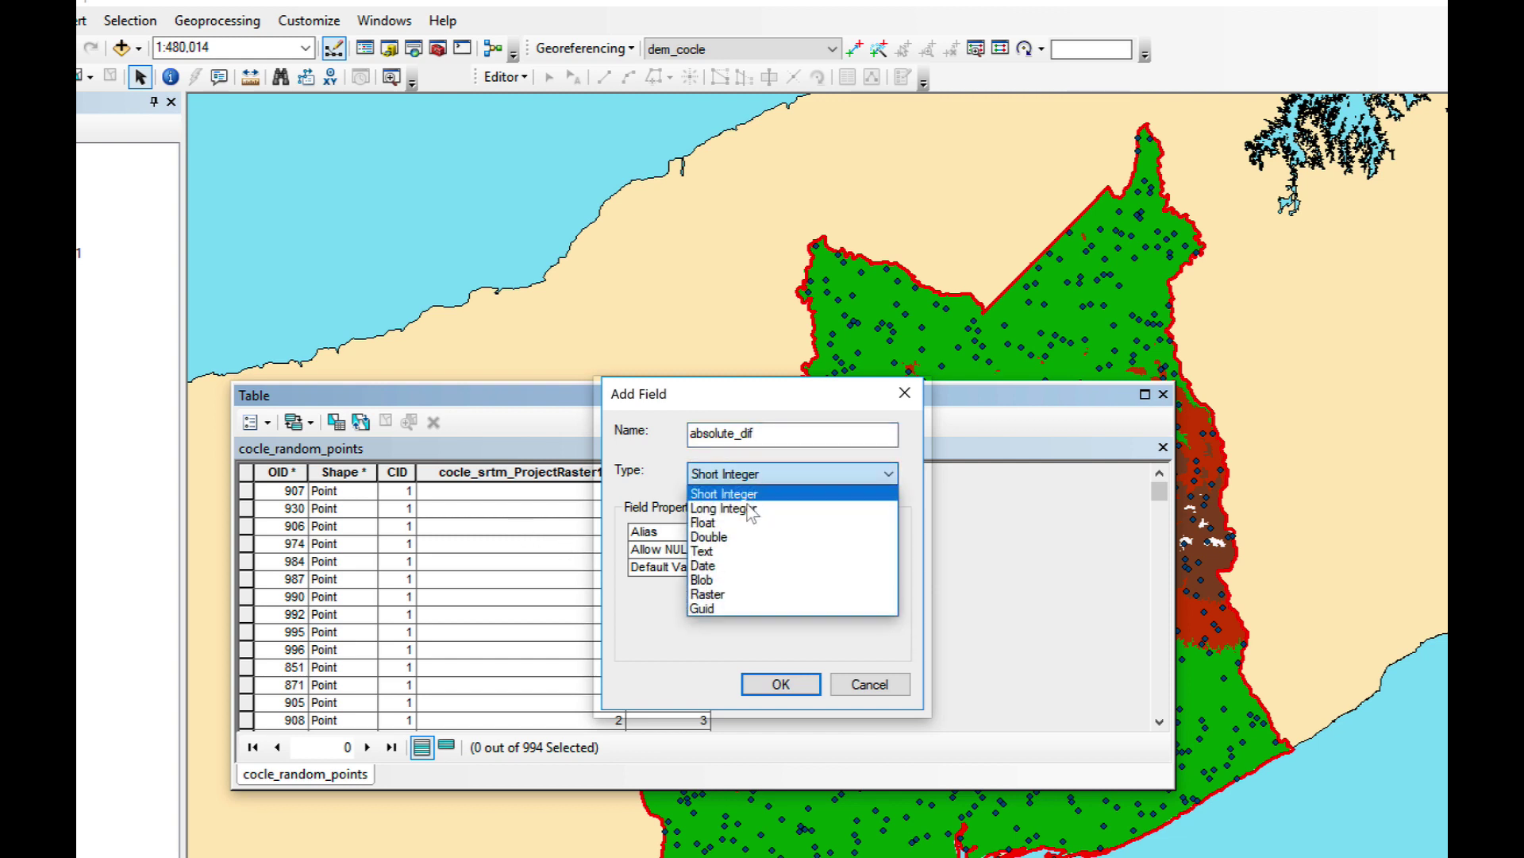
click(751, 509)
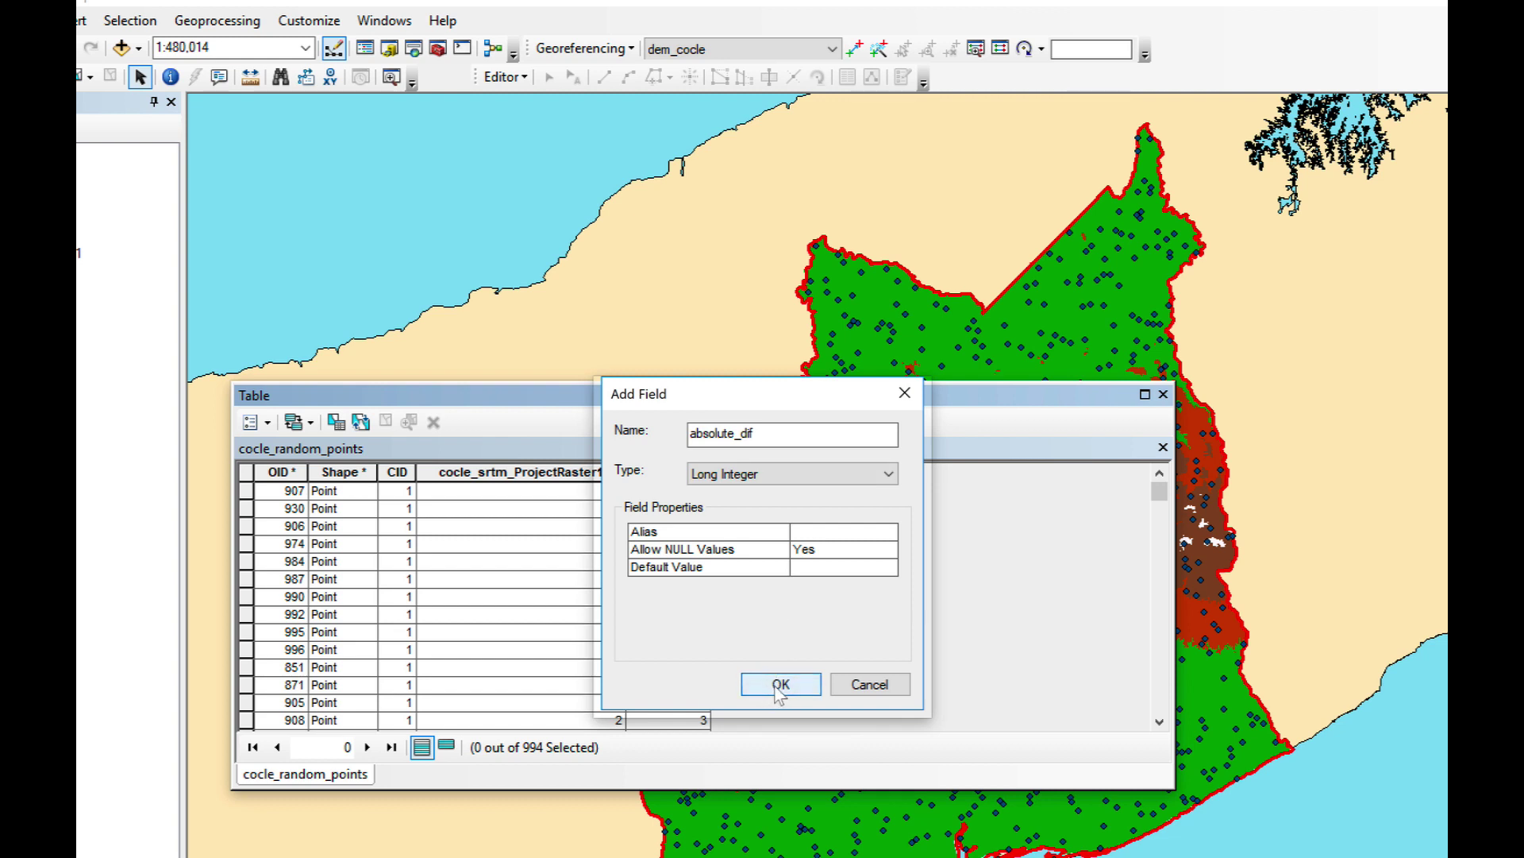
click(780, 687)
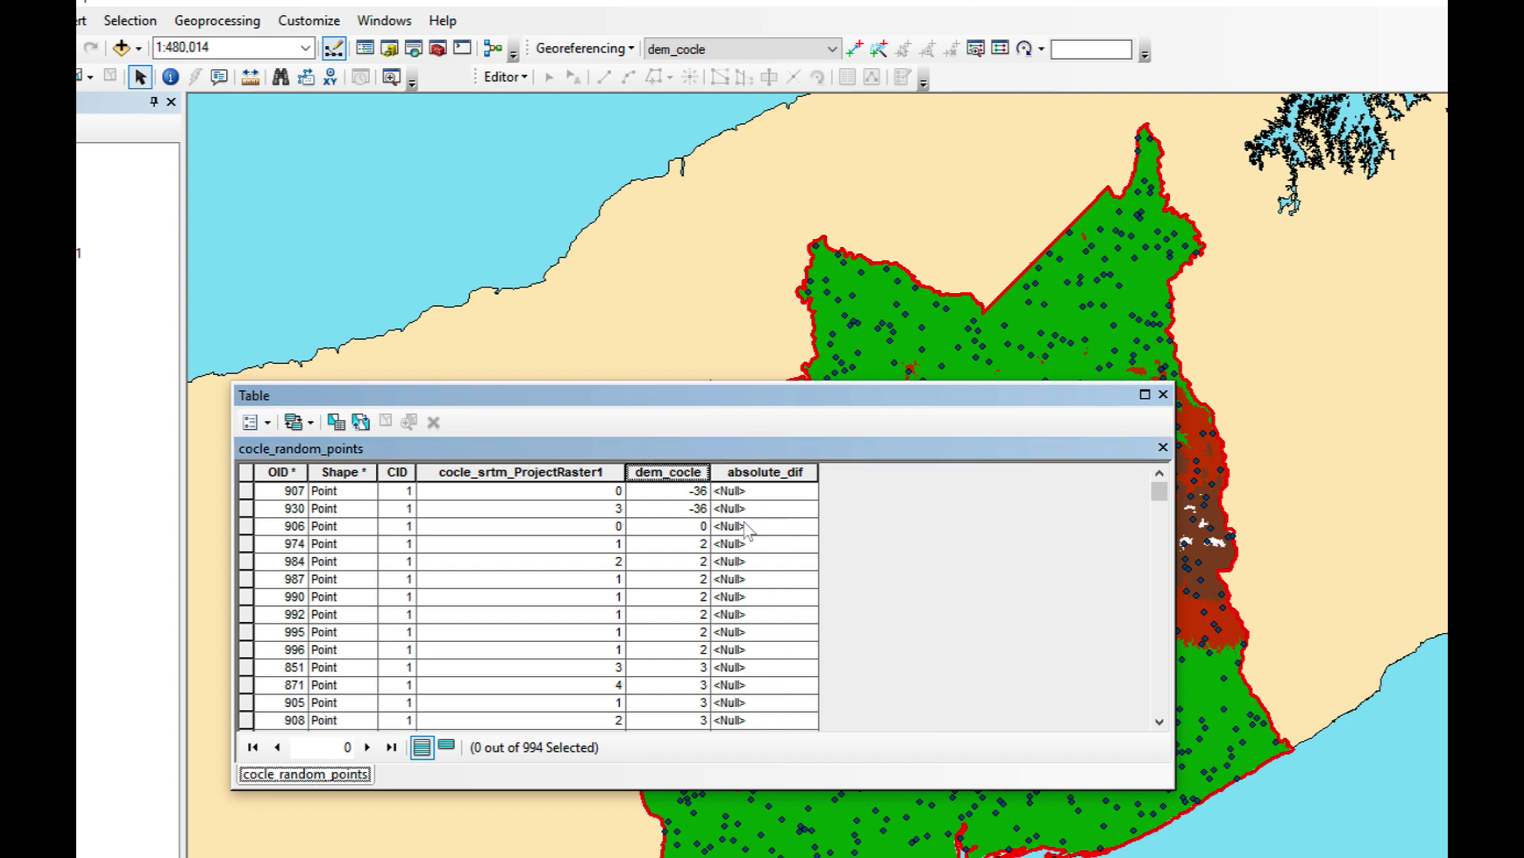
Select the empty absolute_dif column in the points attribute table.
click(760, 474)
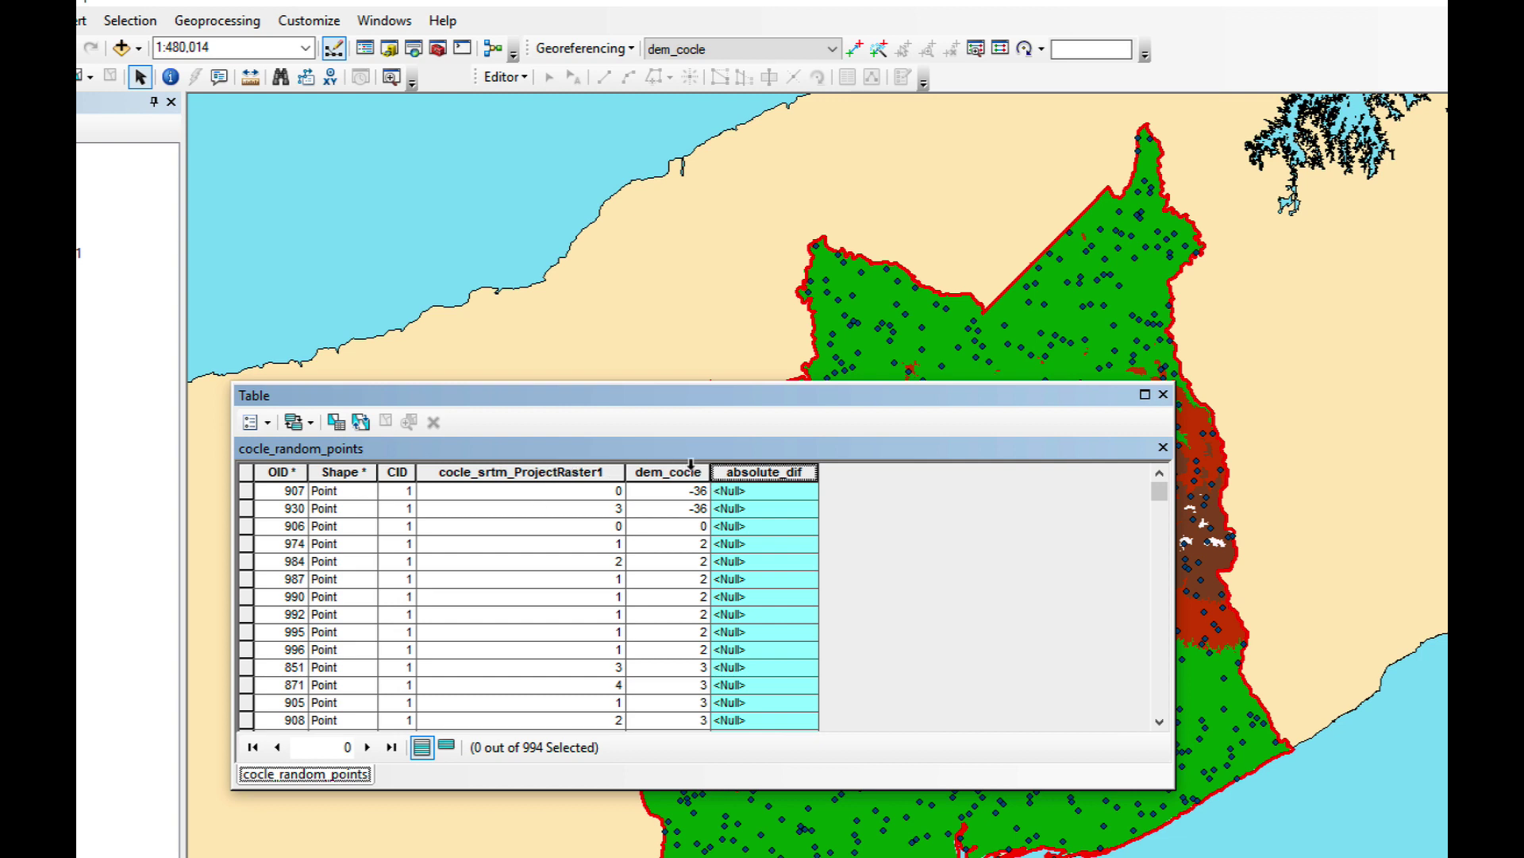
Calculate absolute_dif as Abs([cocle_srtm_ProjectRaster1] - [dem_cocle]) for all 994 points.
right_click(770, 475)
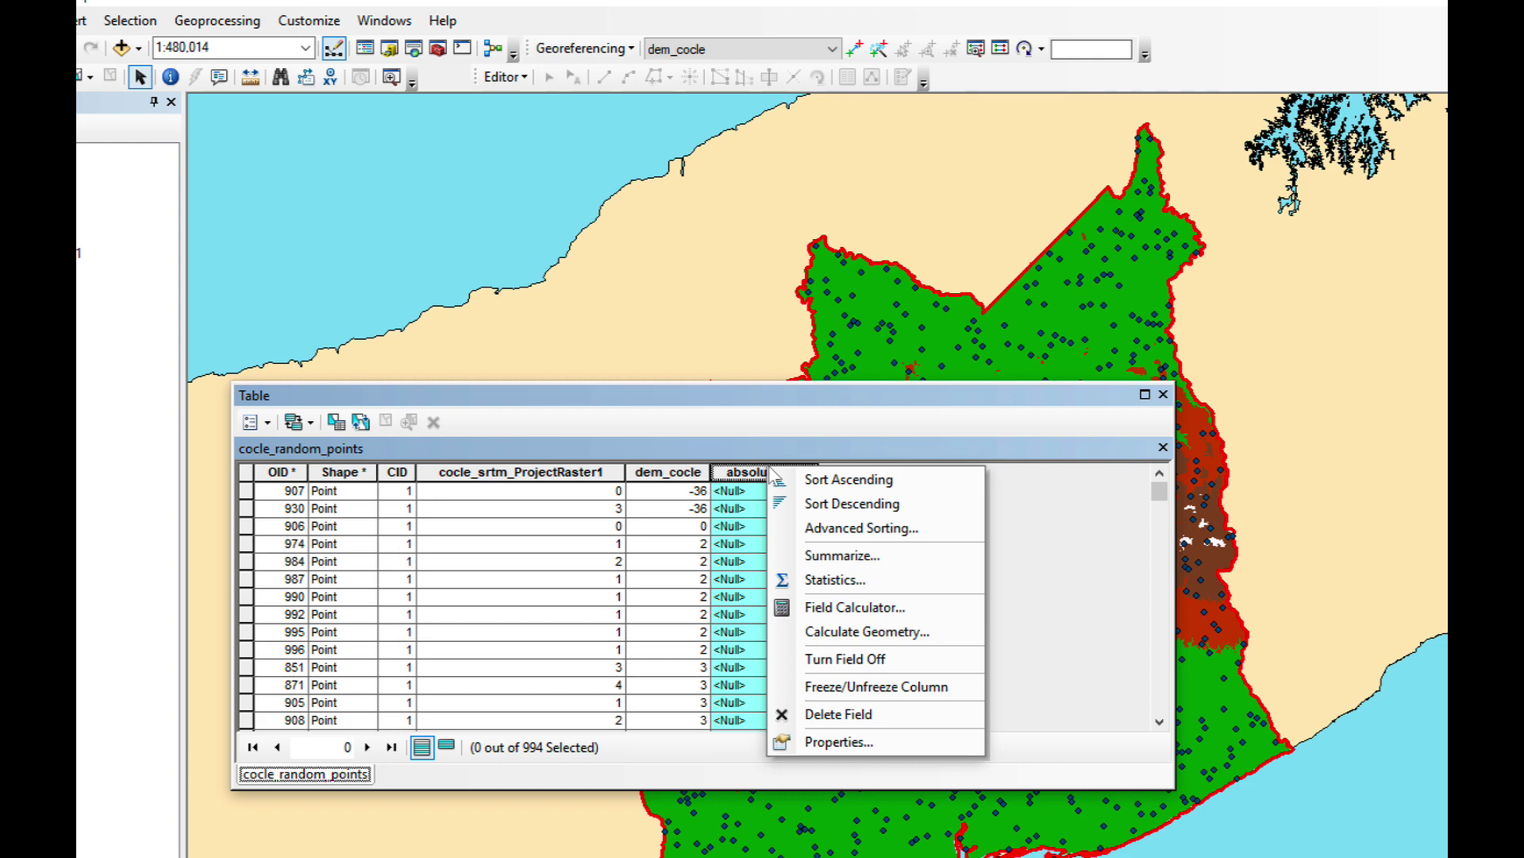
click(836, 610)
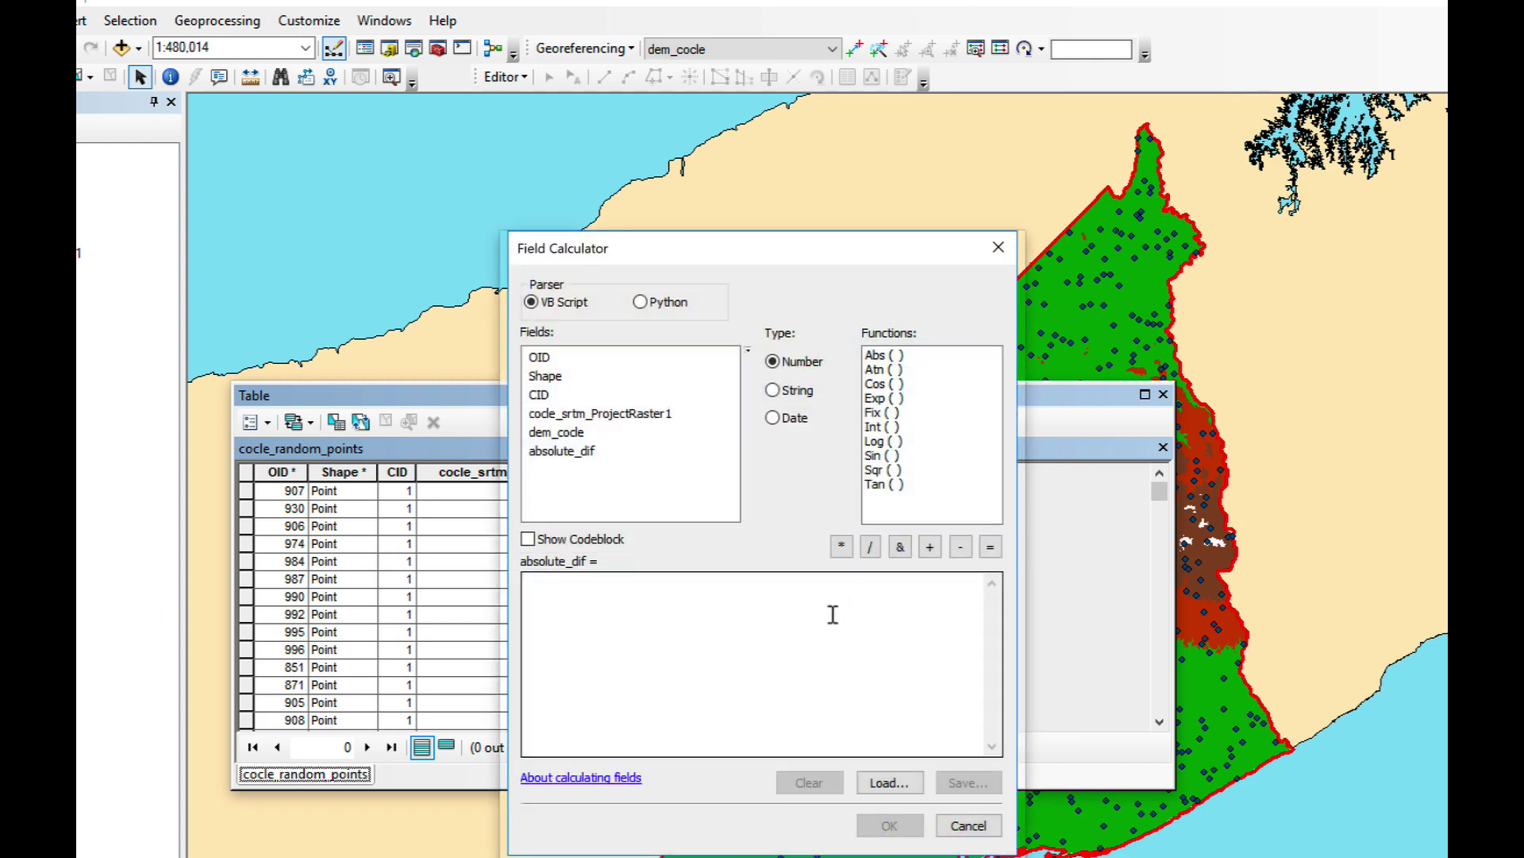
double_click(884, 355)
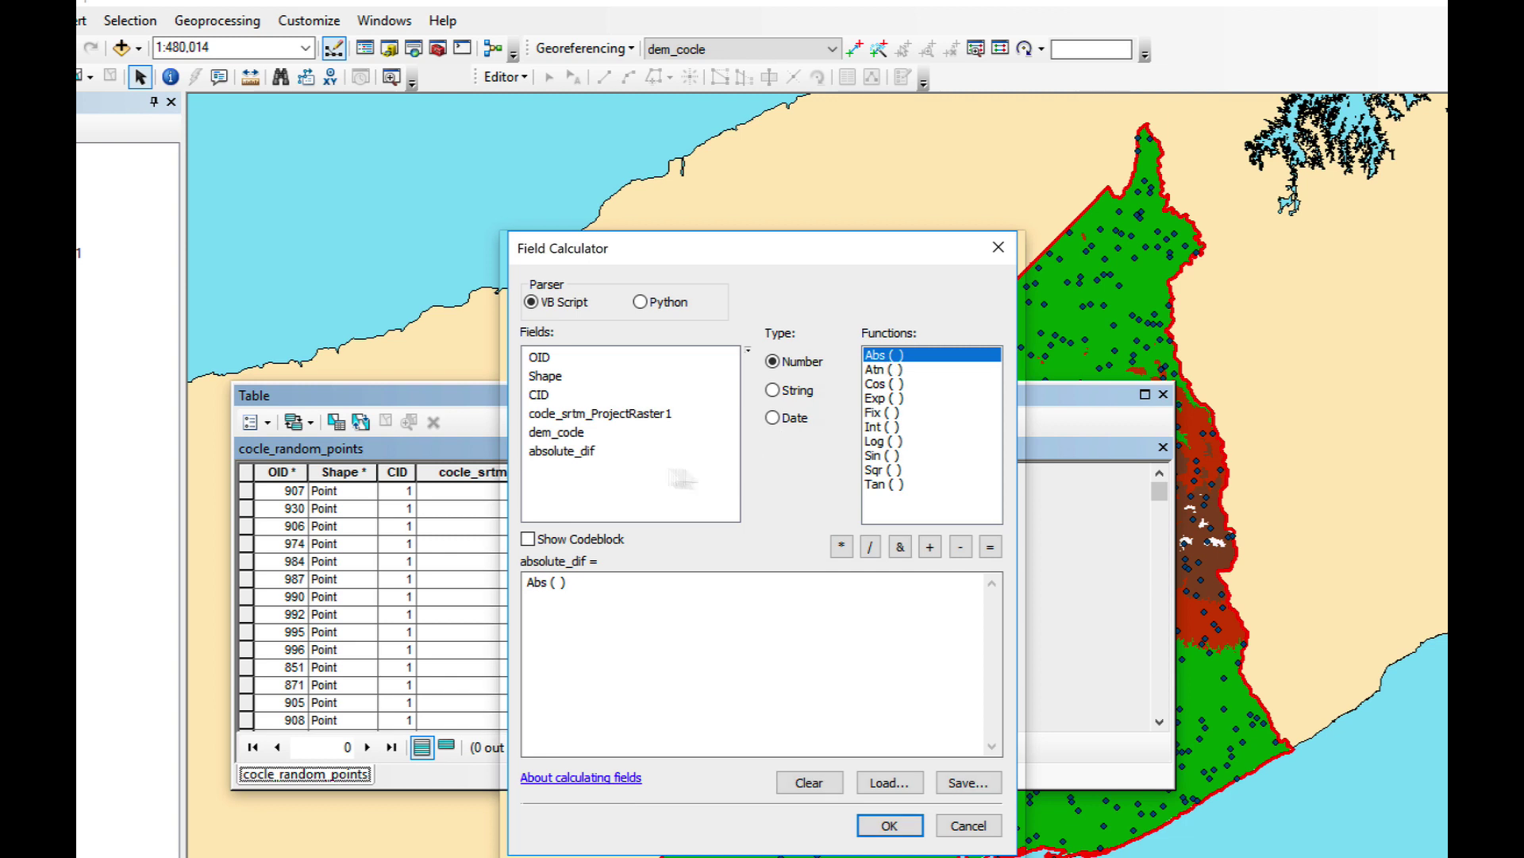
double_click(596, 413)
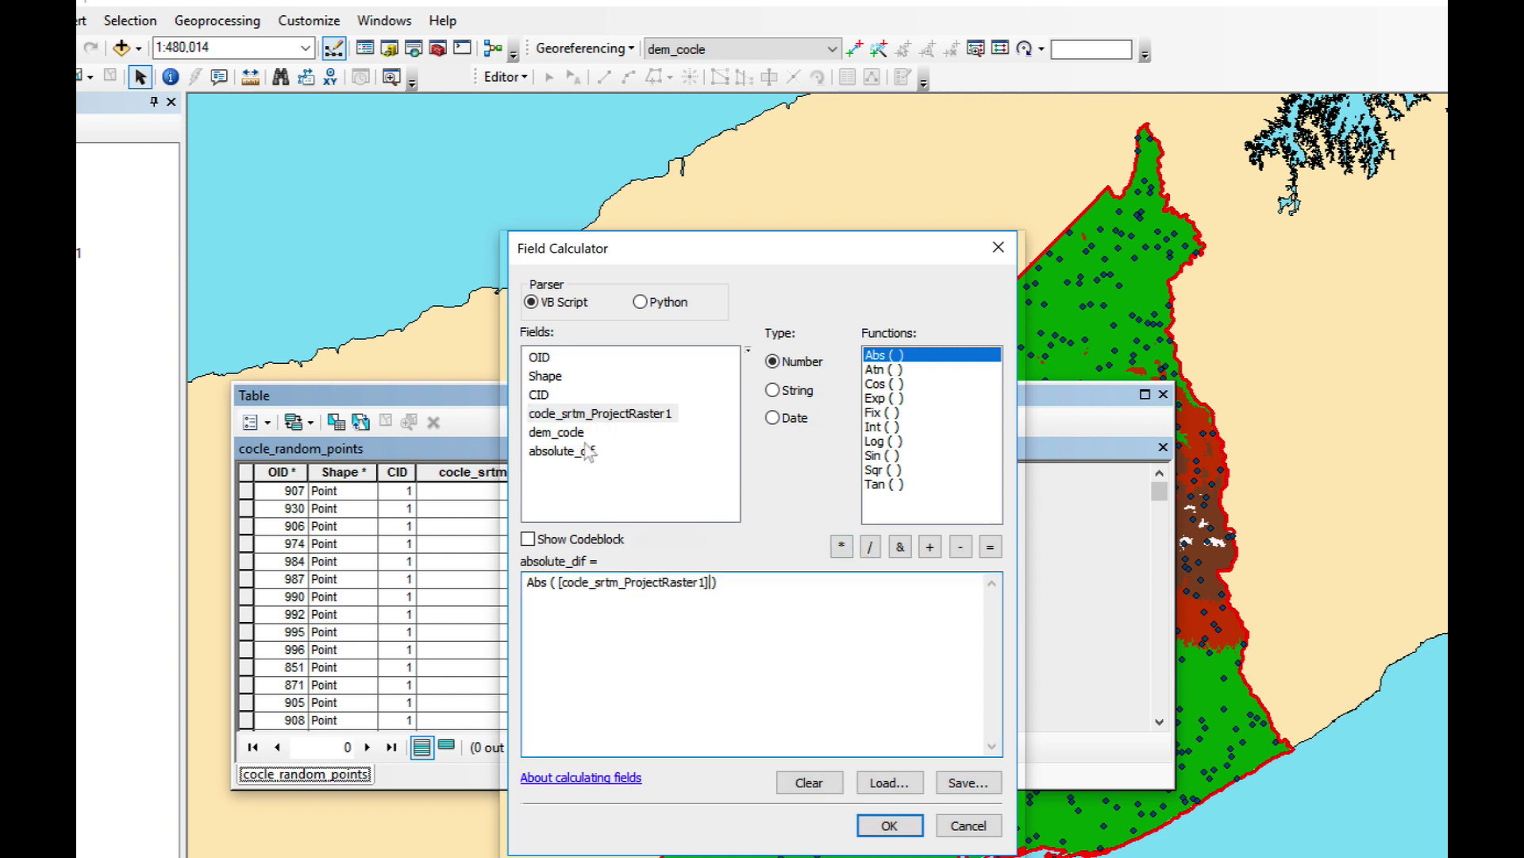
click(960, 547)
double_click(582, 437)
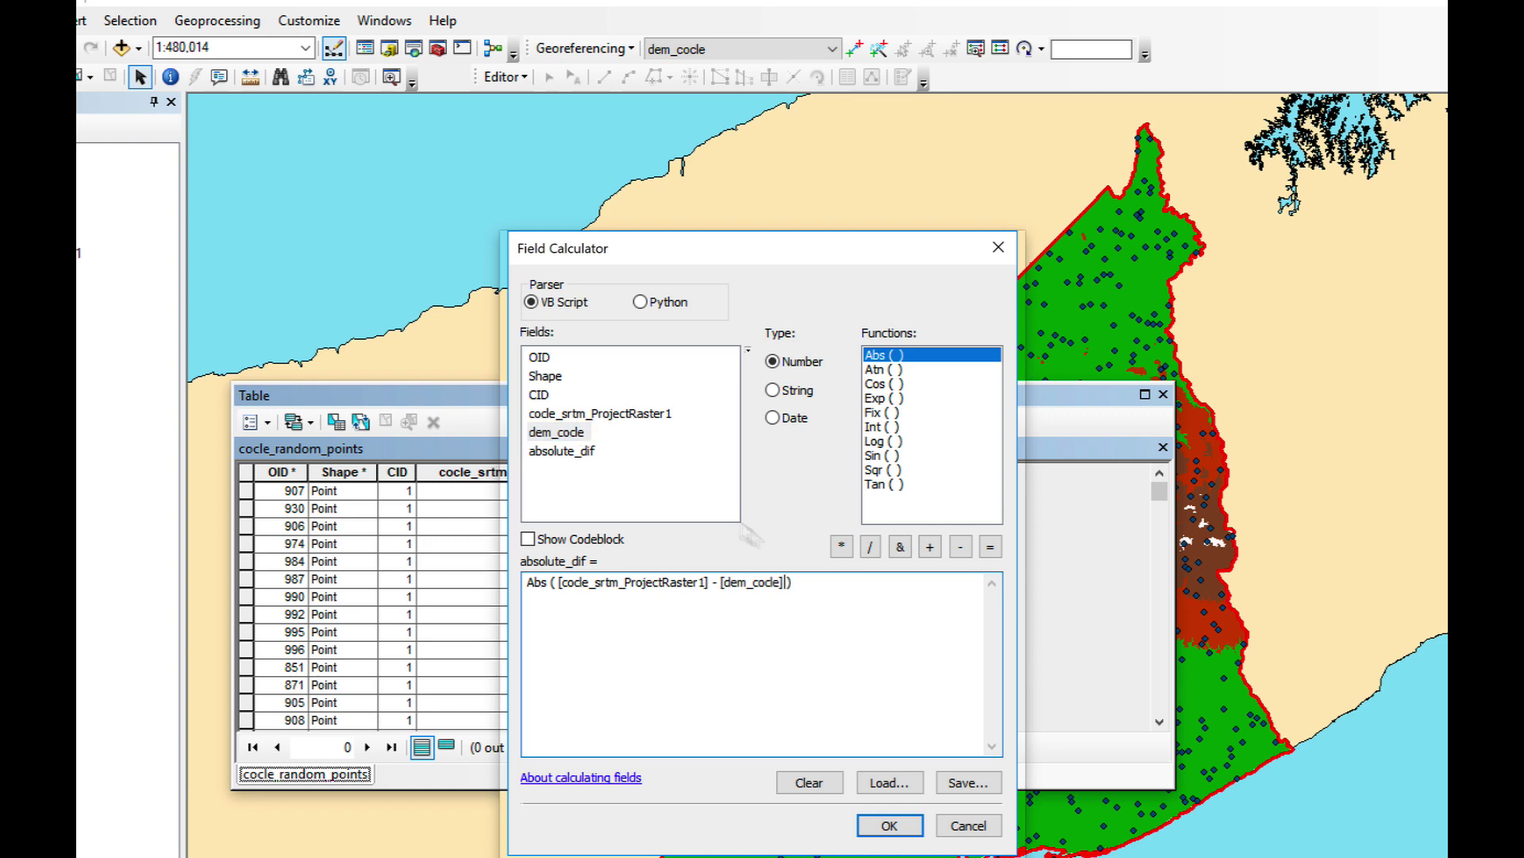
click(888, 825)
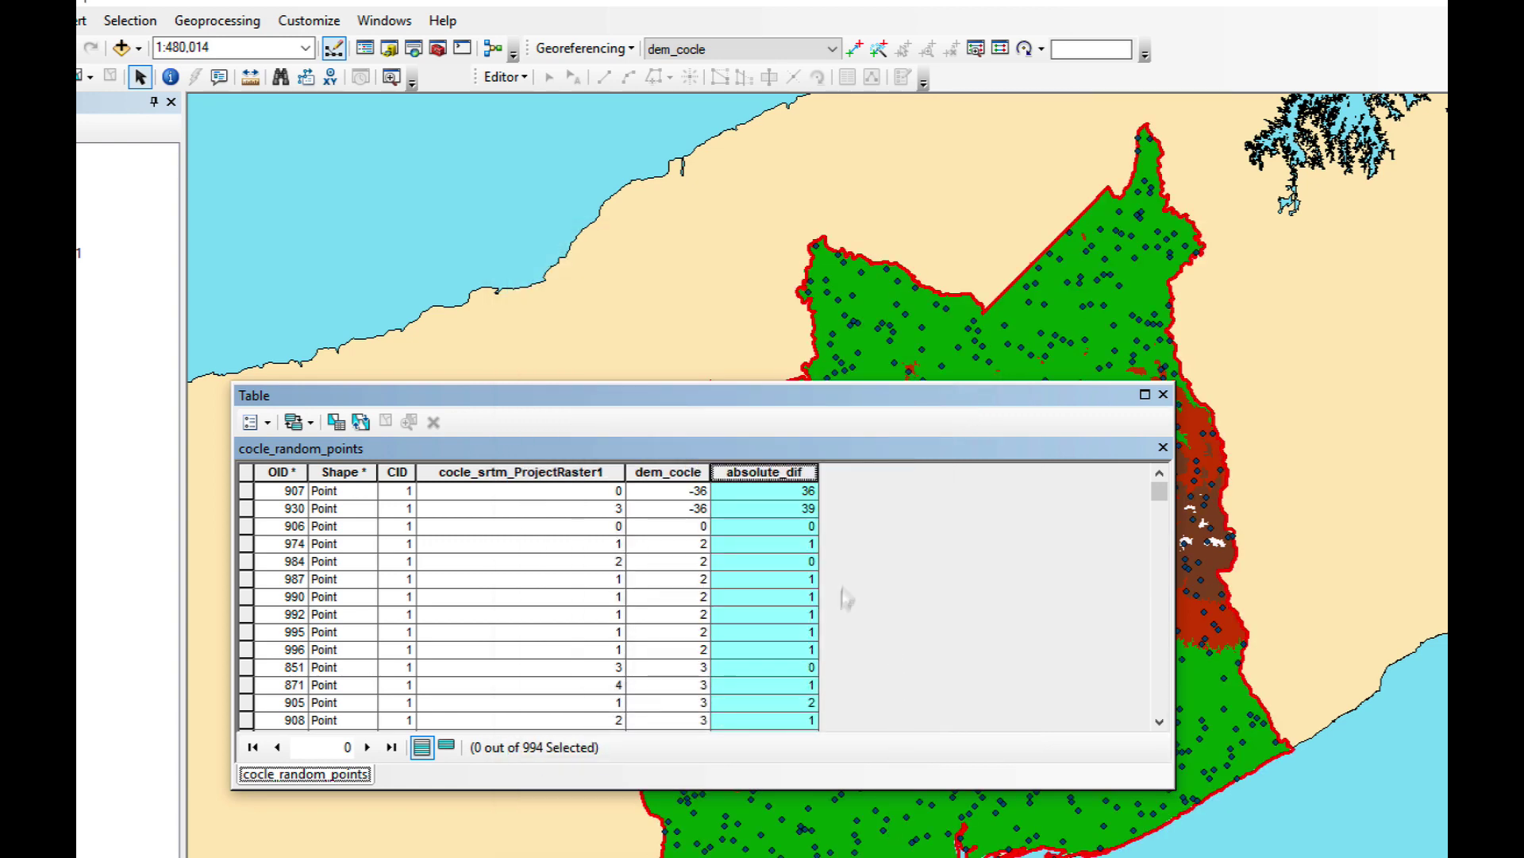
Sort absolute_dif descending (top value 224) and close the attribute table.
right_click(773, 474)
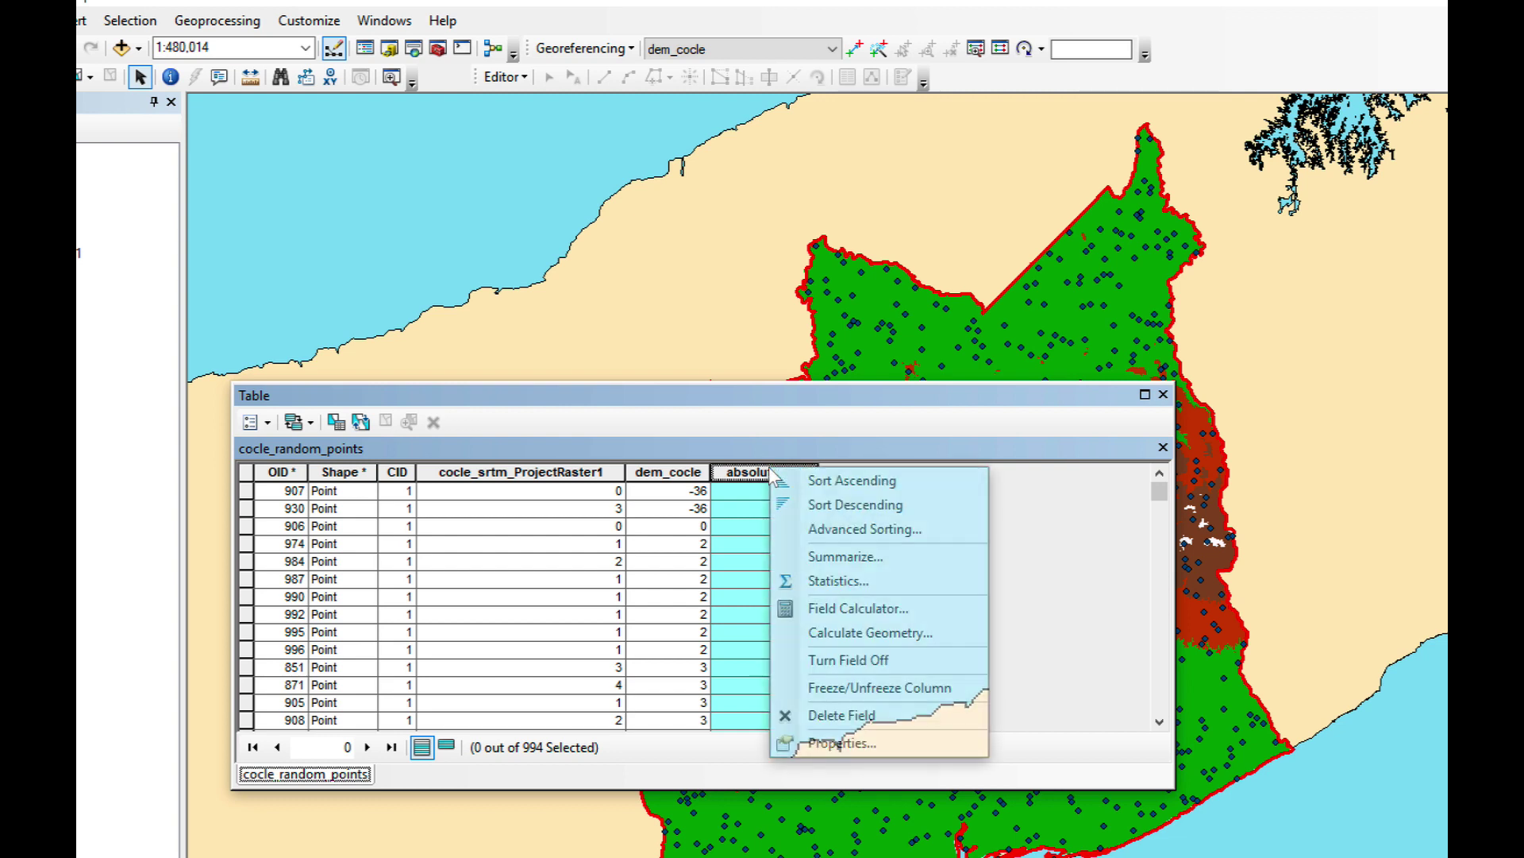
click(837, 512)
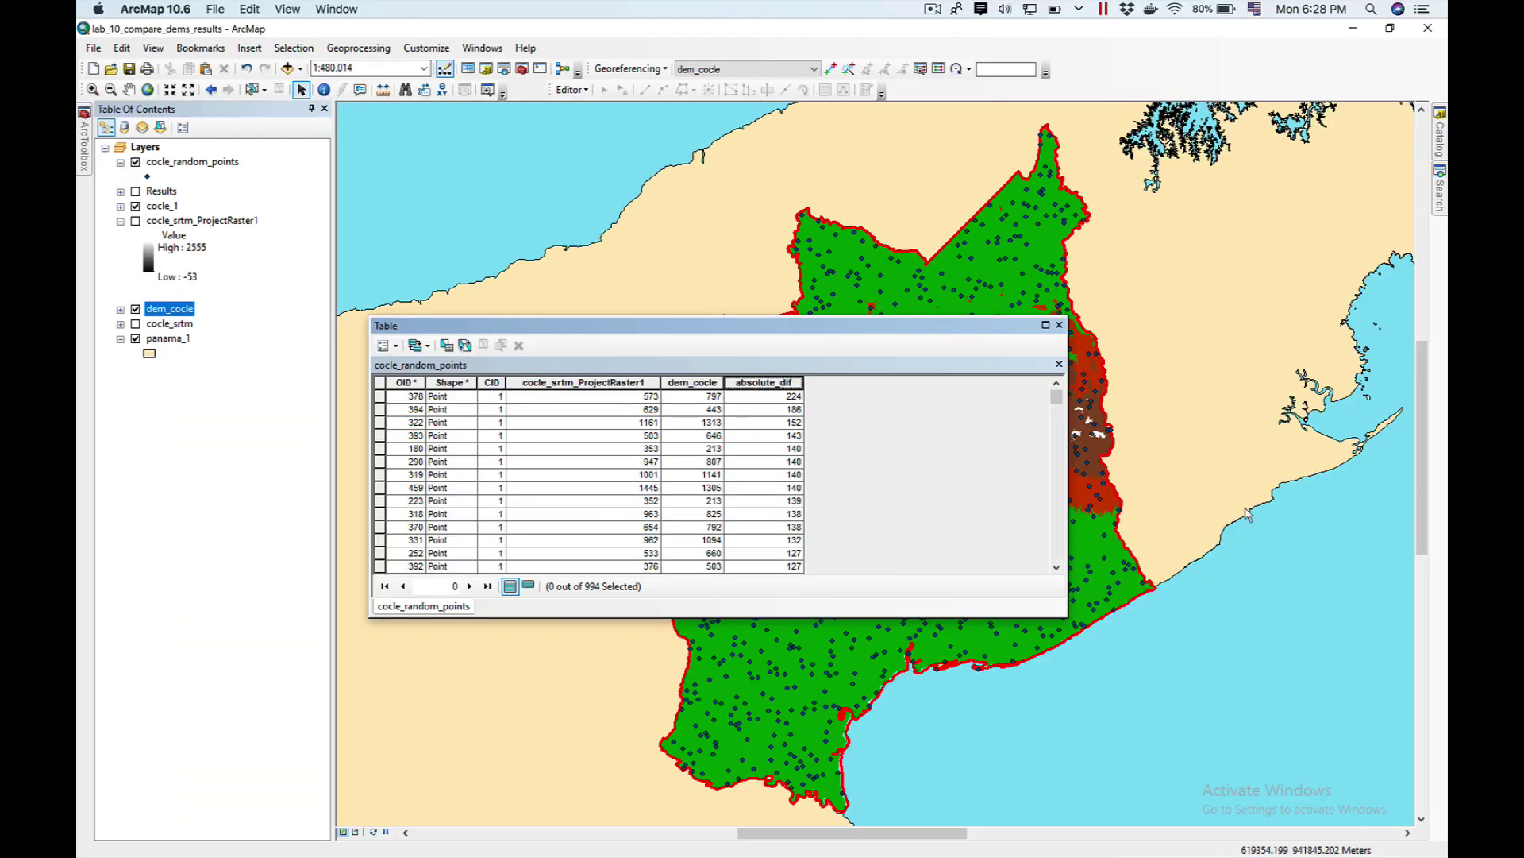
click(1060, 324)
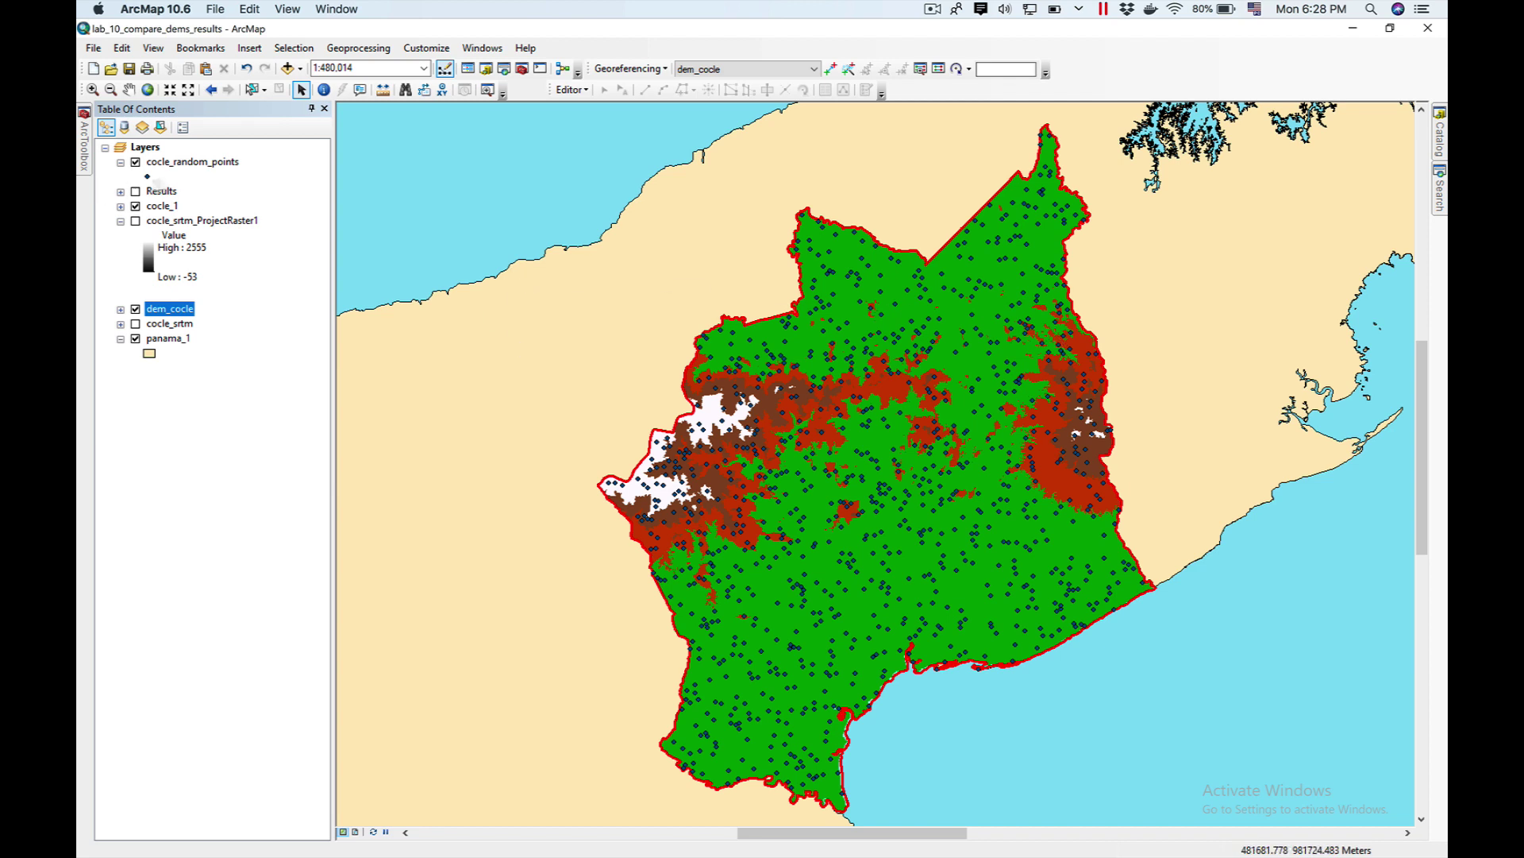
Choose Graduated colors symbology in the cocle_random_points layer properties.
click(184, 163)
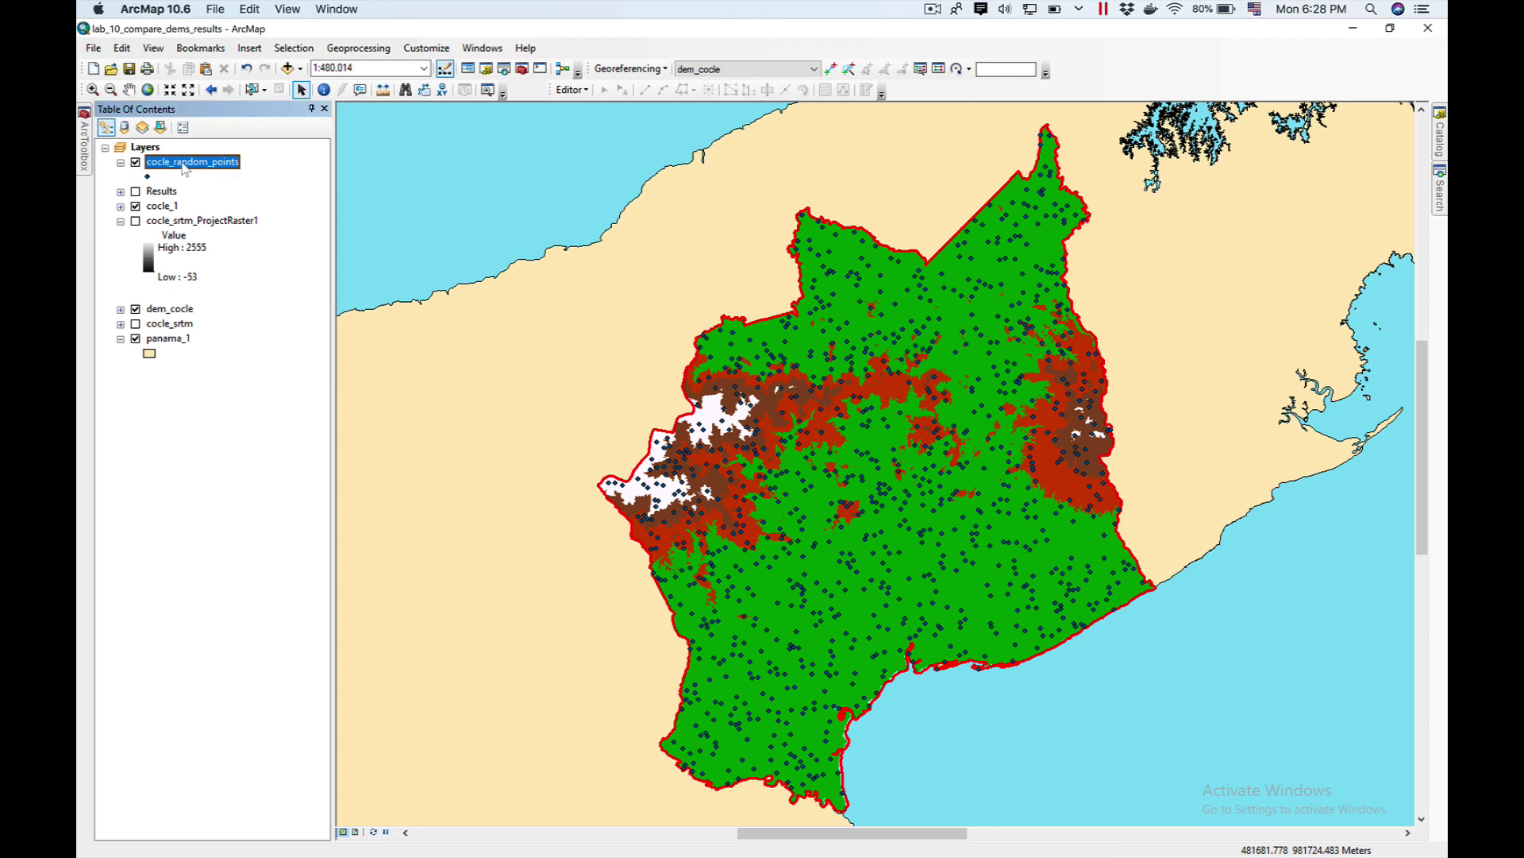
right_click(182, 163)
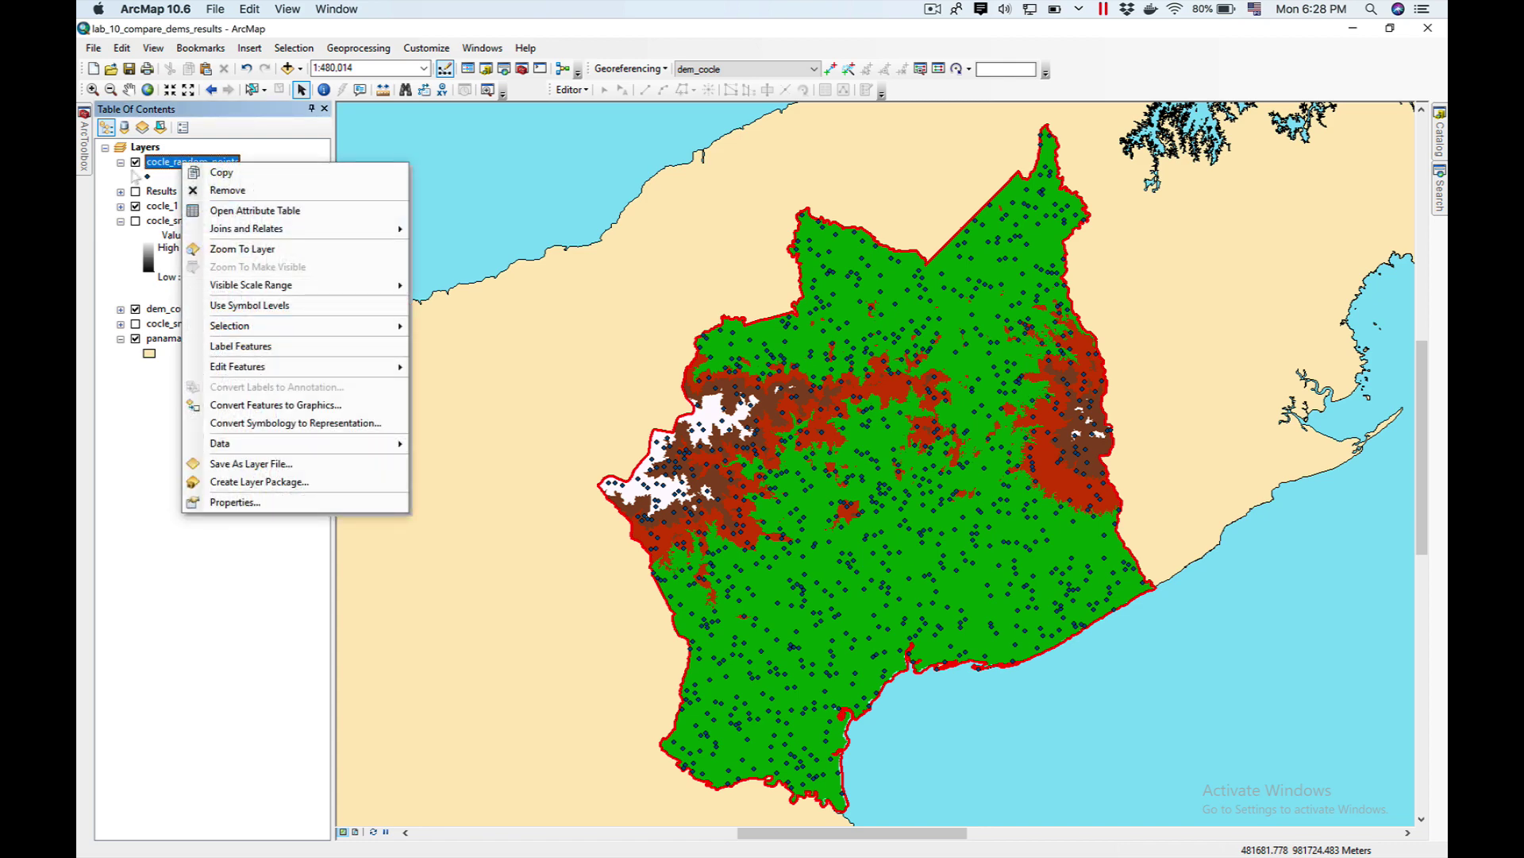
click(227, 502)
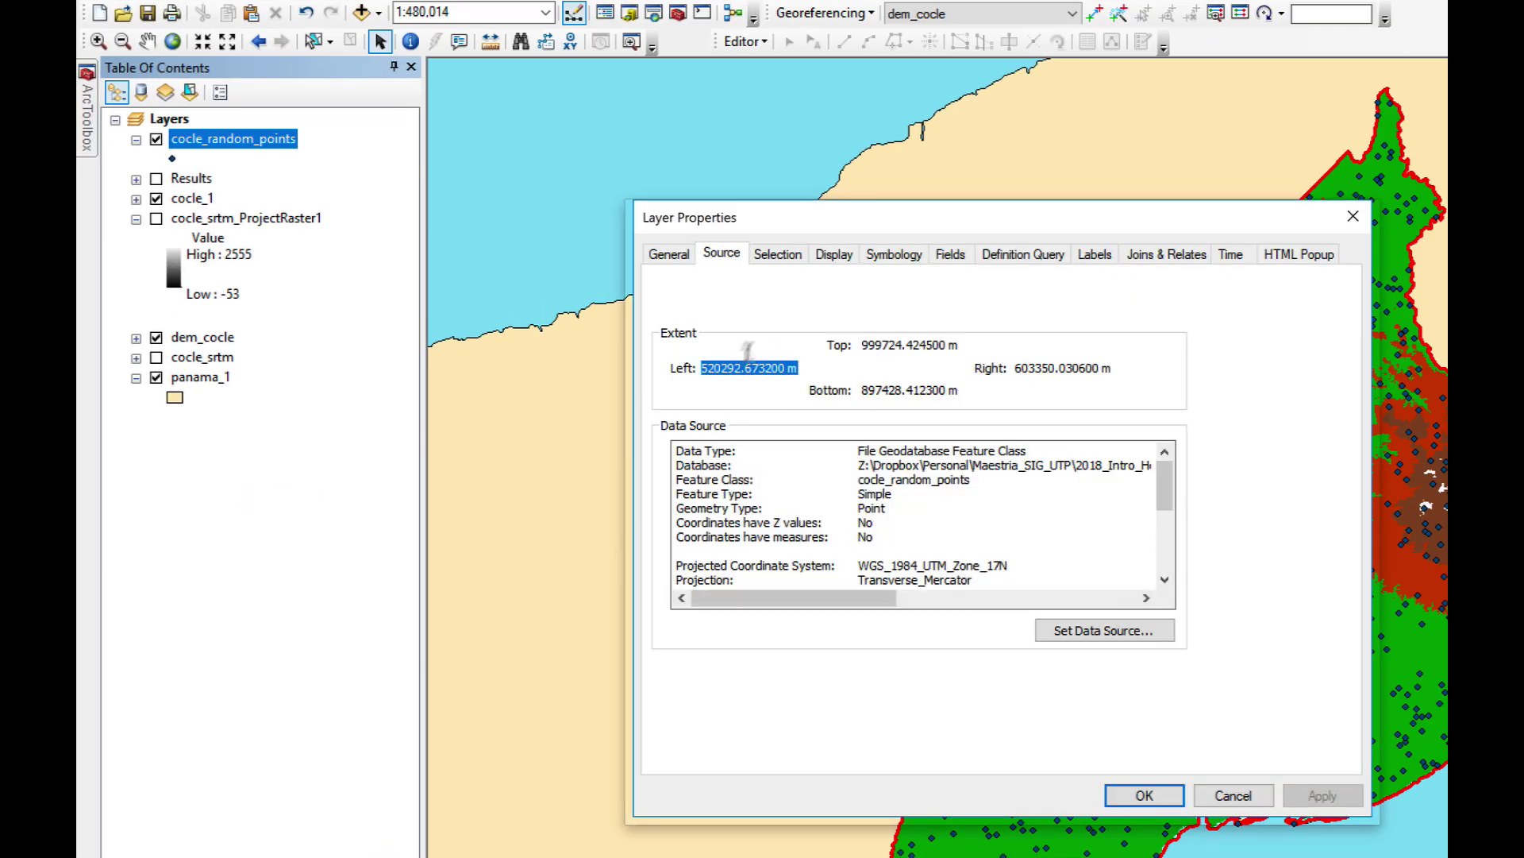
click(881, 262)
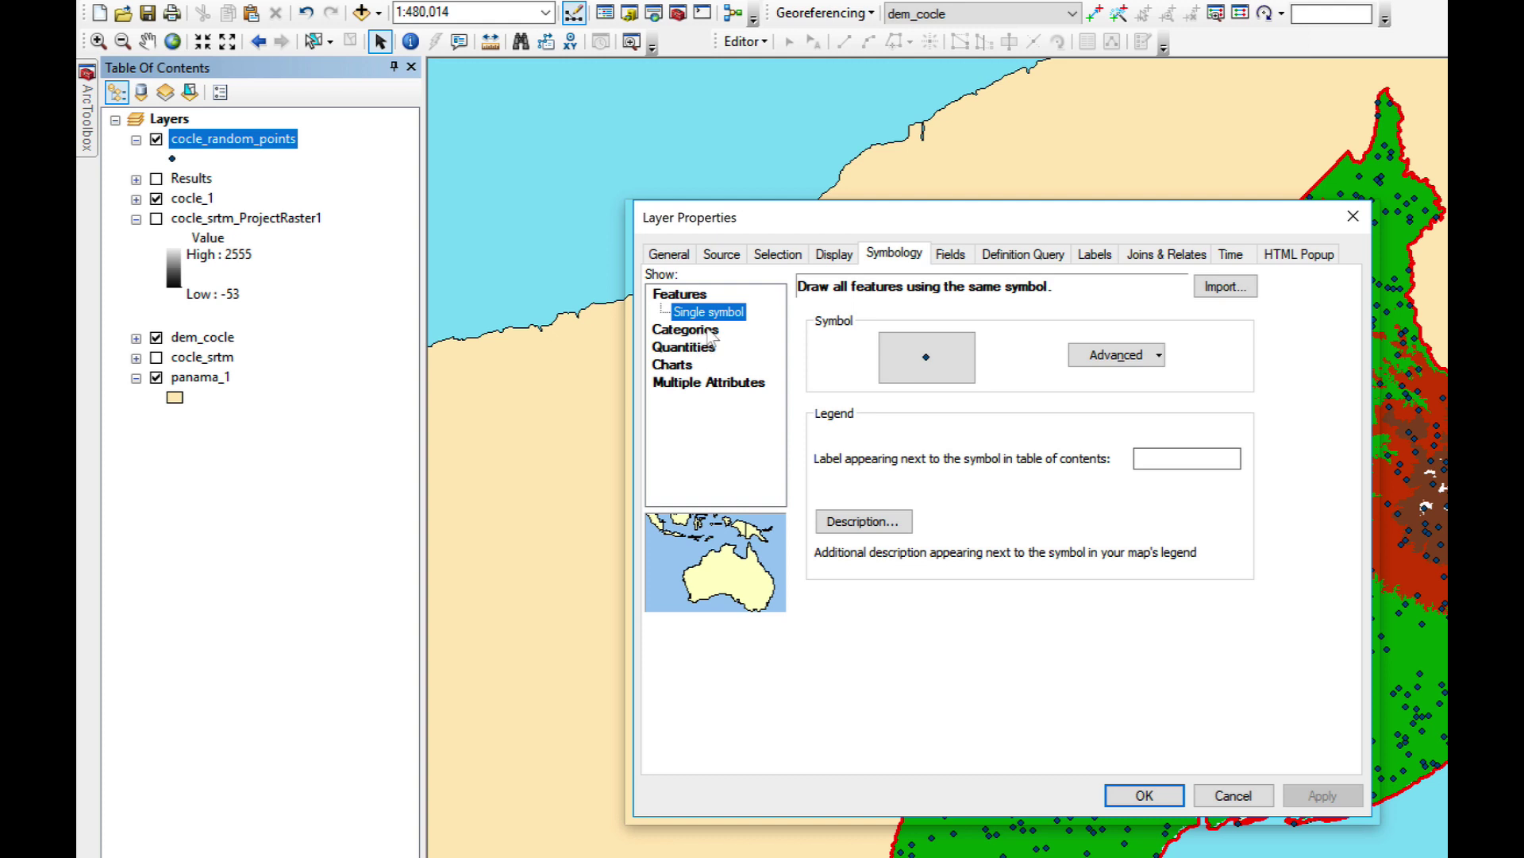
click(702, 351)
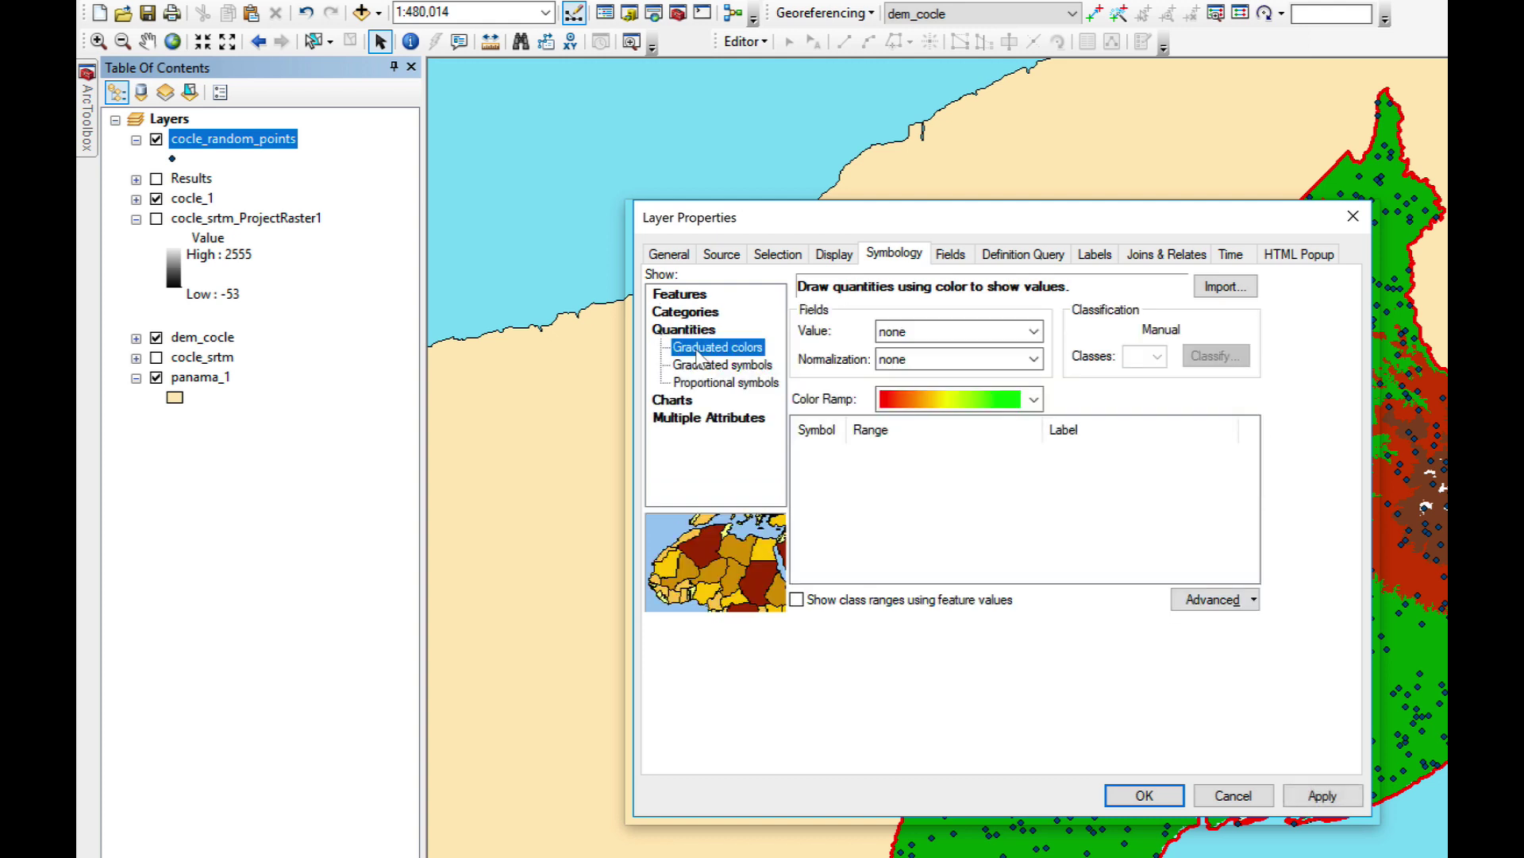
Symbolize points by absolute_dif in five classes, flipped green-to-red, and apply.
click(1032, 331)
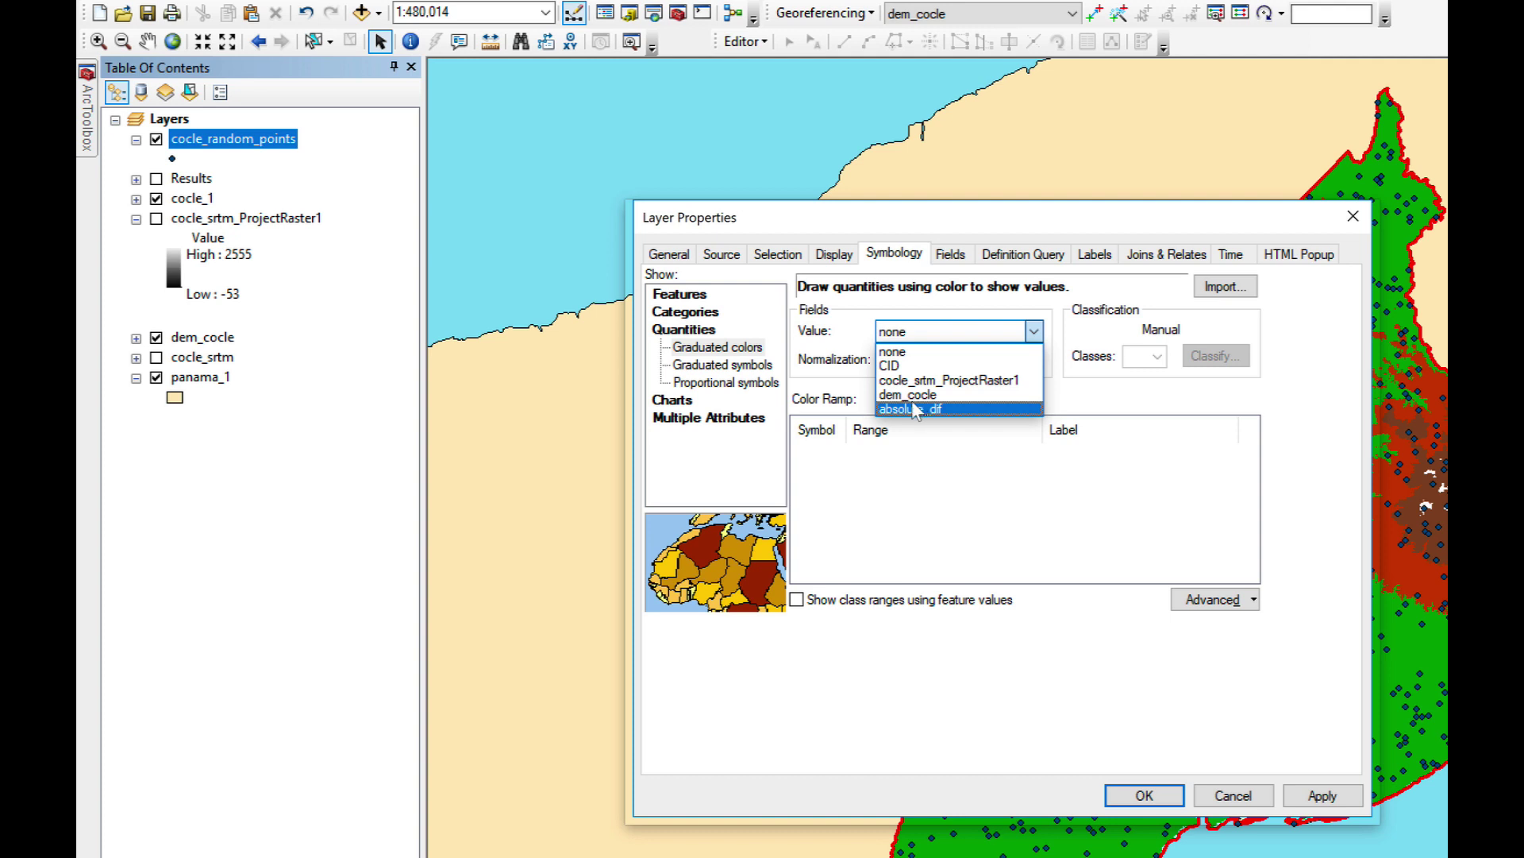
click(915, 411)
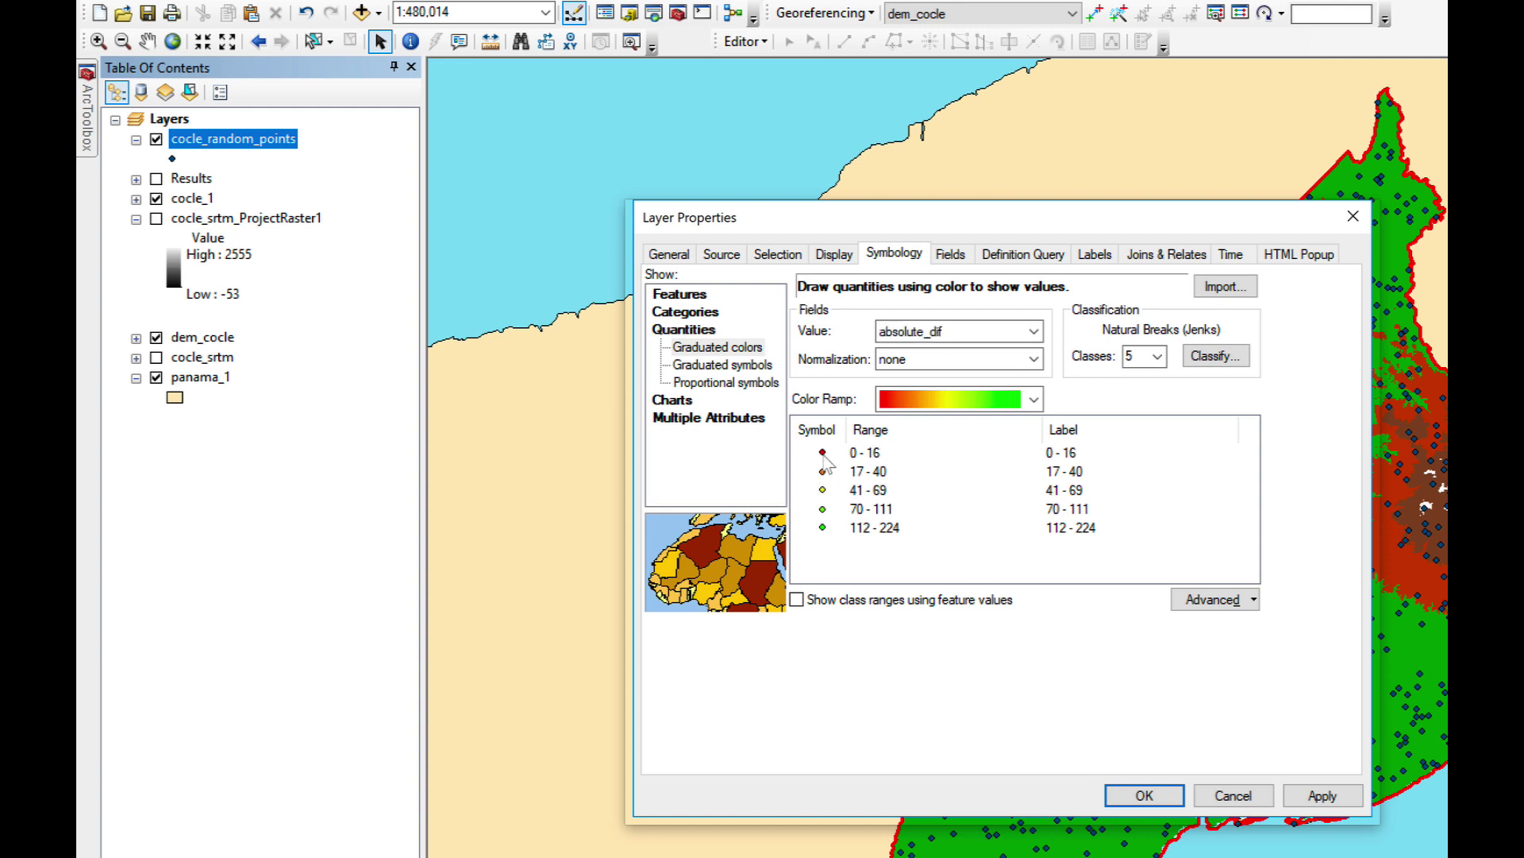
right_click(825, 464)
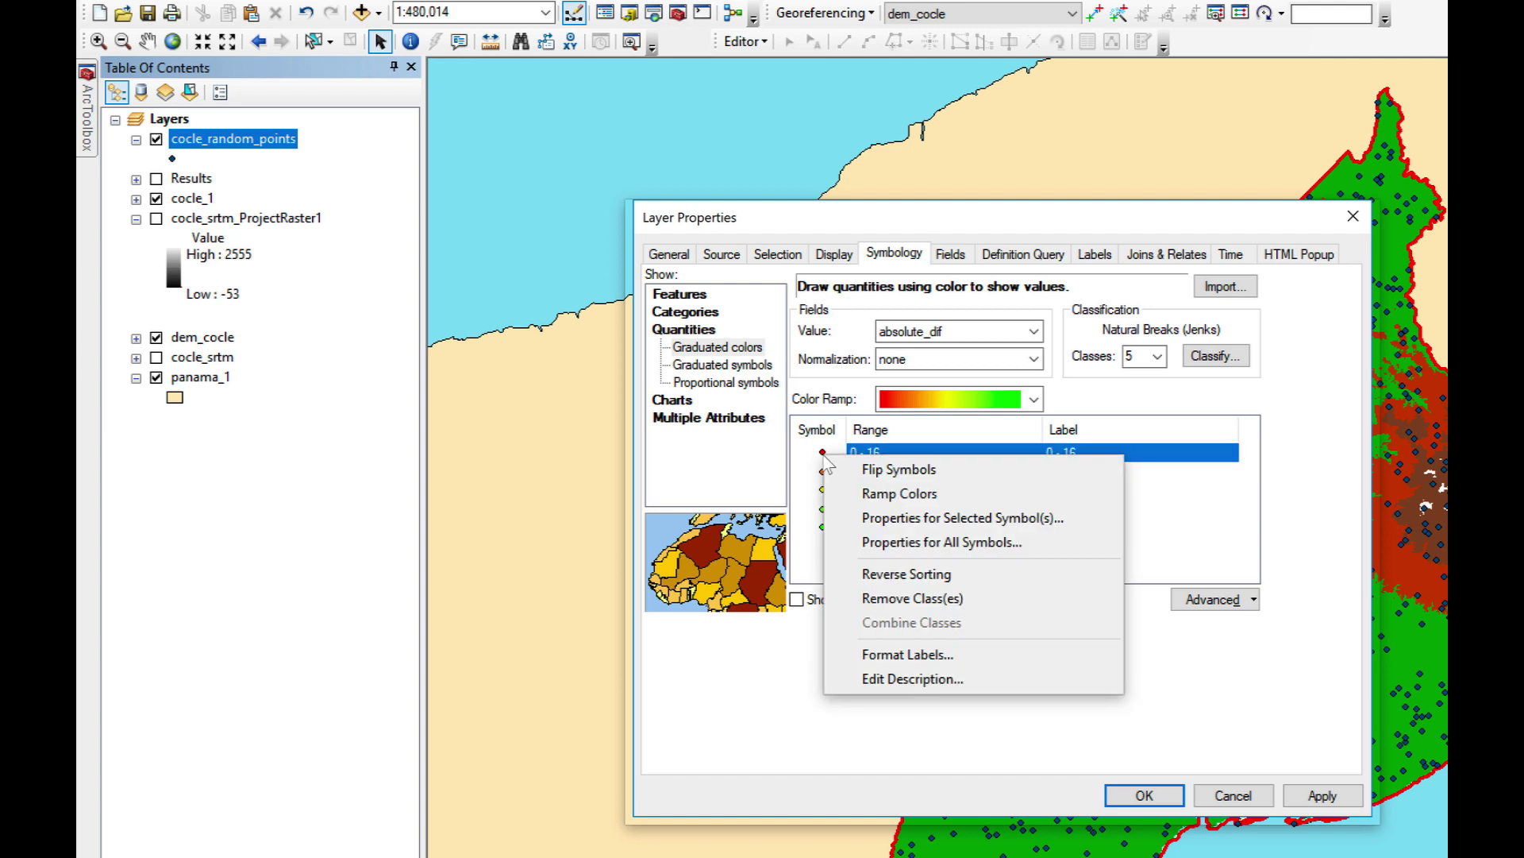
click(857, 470)
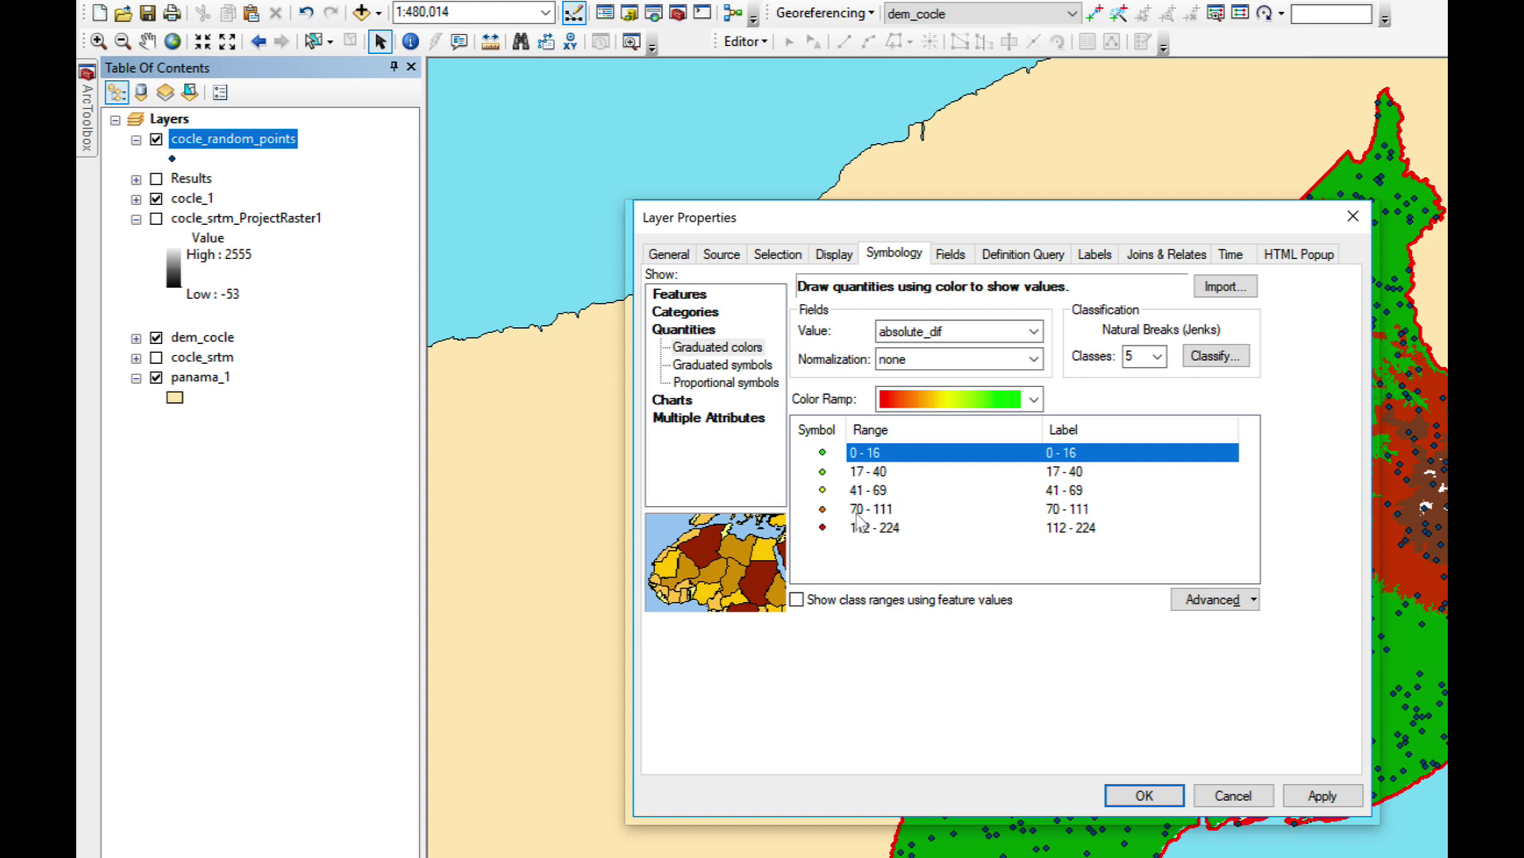
click(1318, 796)
click(1172, 799)
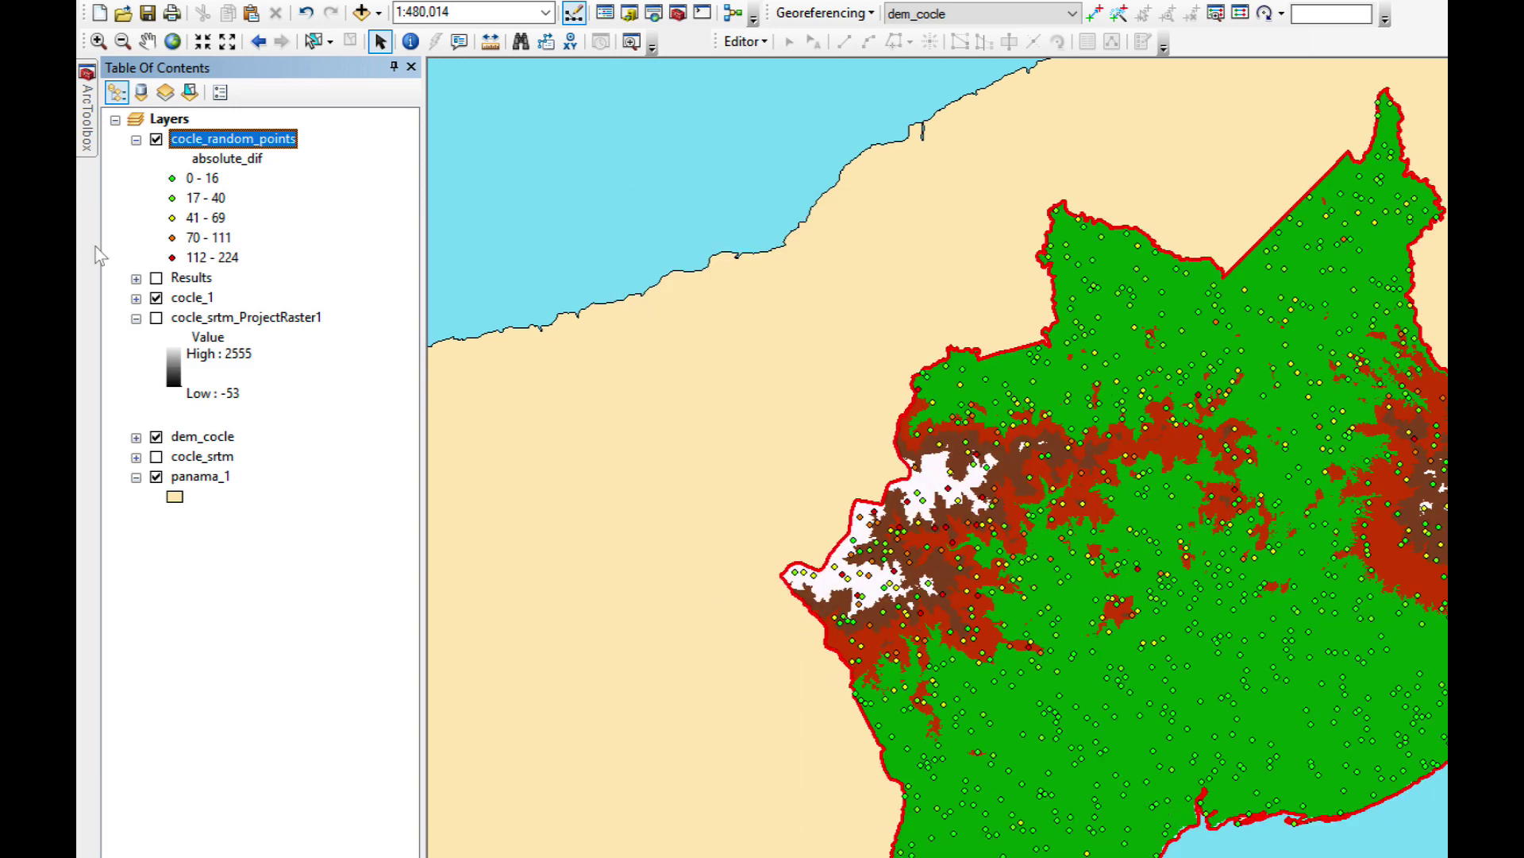
Hide the dem_cocle raster, briefly toggling the cocle_1 boundary off and on.
click(155, 299)
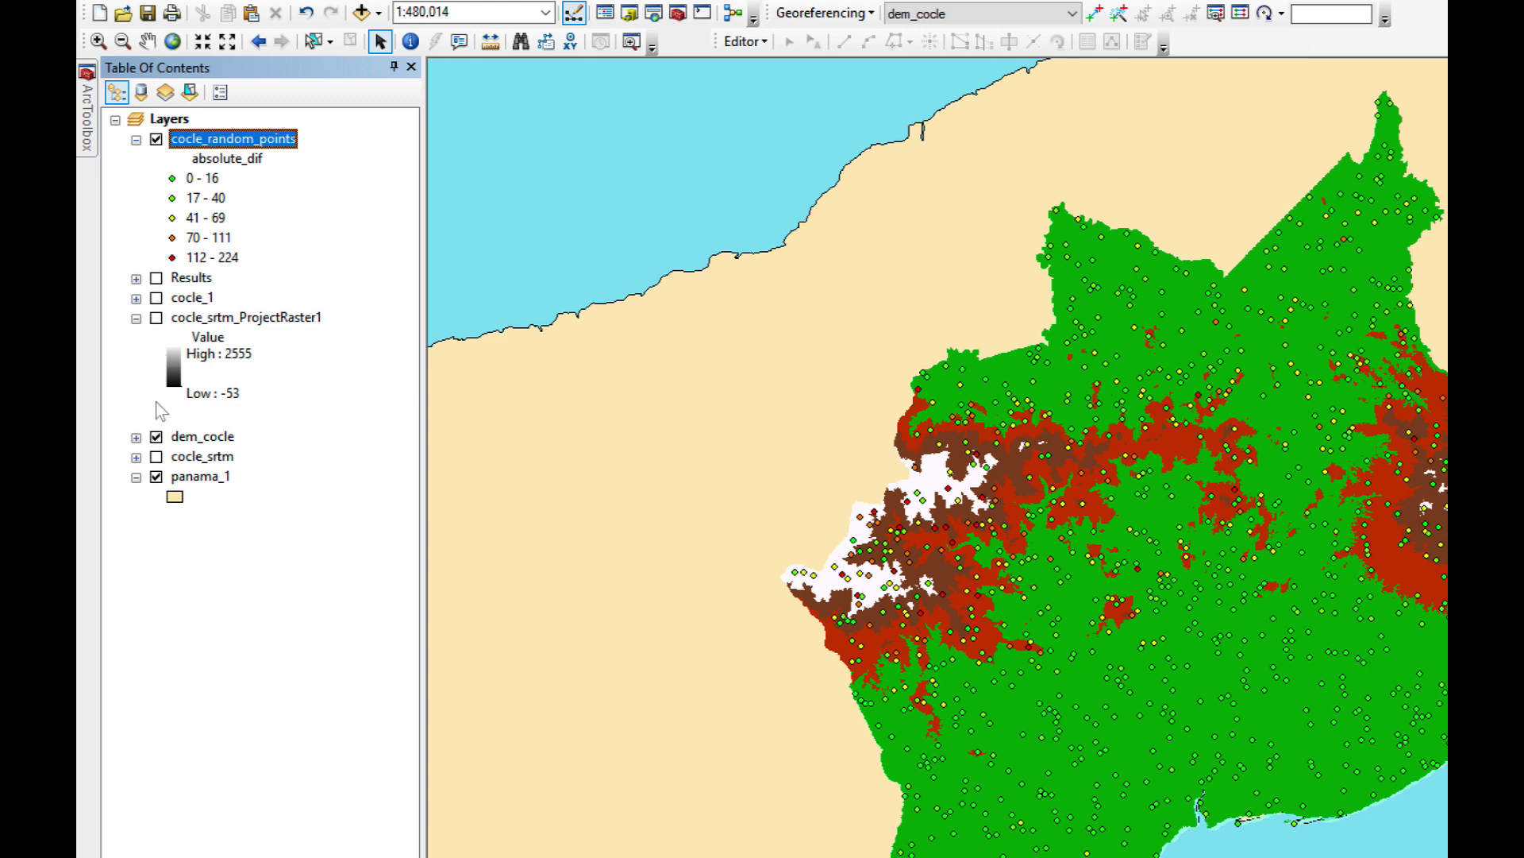
click(157, 436)
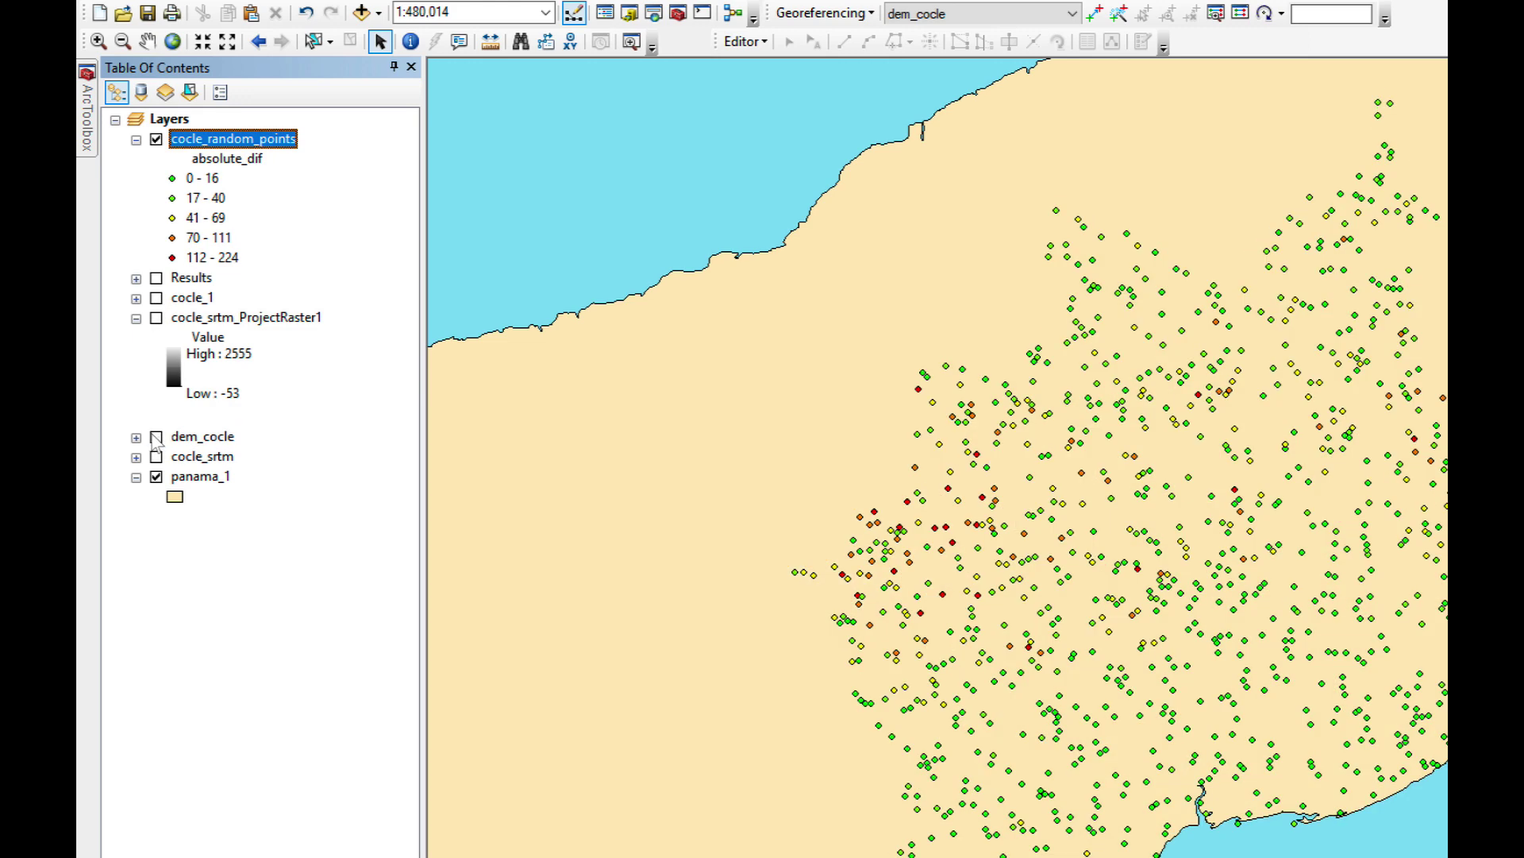
click(156, 298)
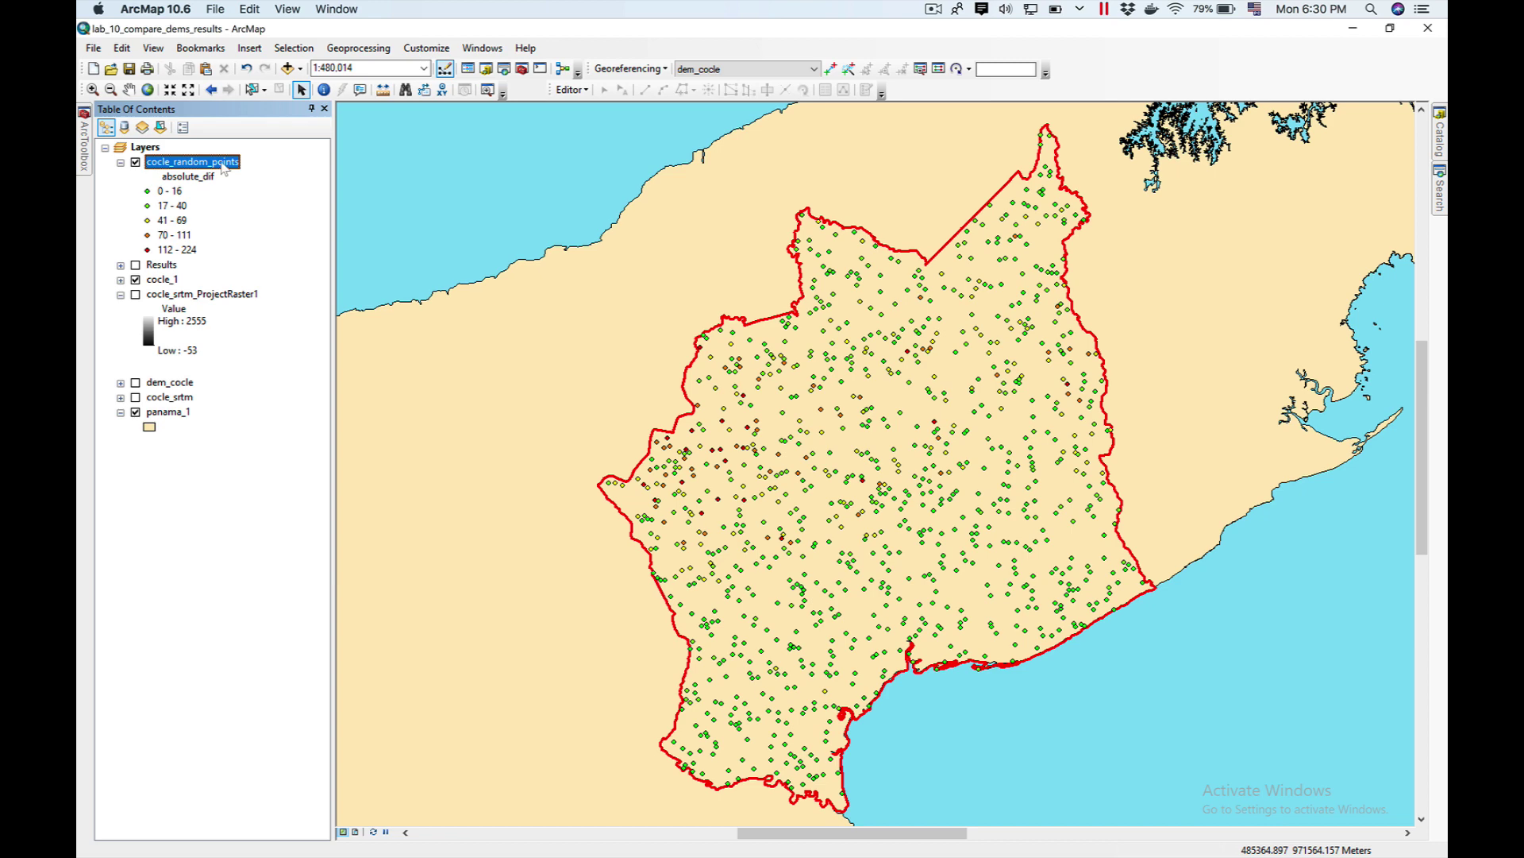
Show absolute_dif statistics from the points table: 994 points, max 224, mean 23.107646.
right_click(223, 169)
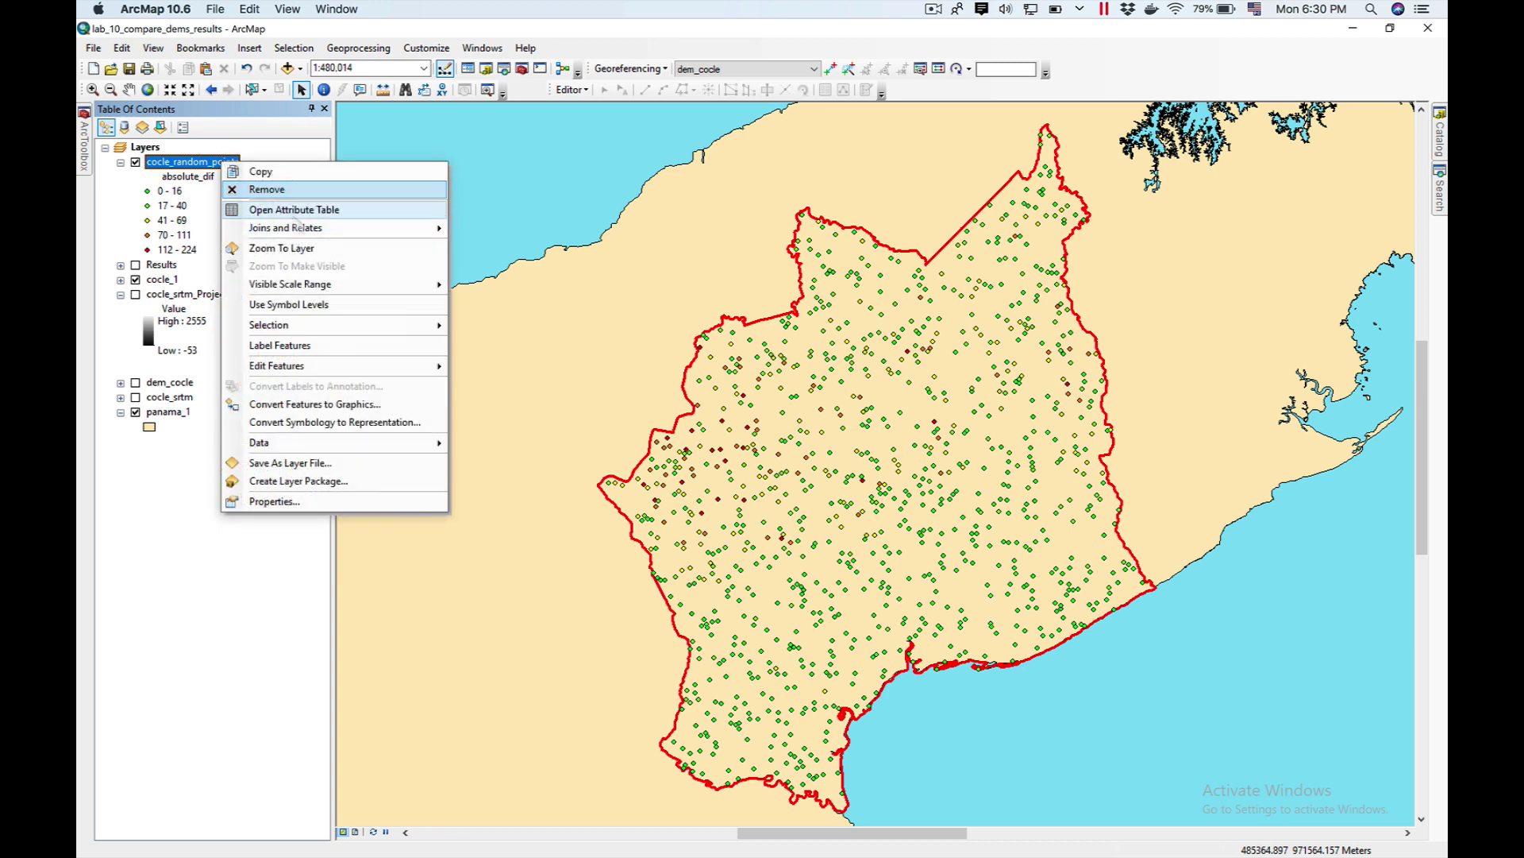
click(293, 210)
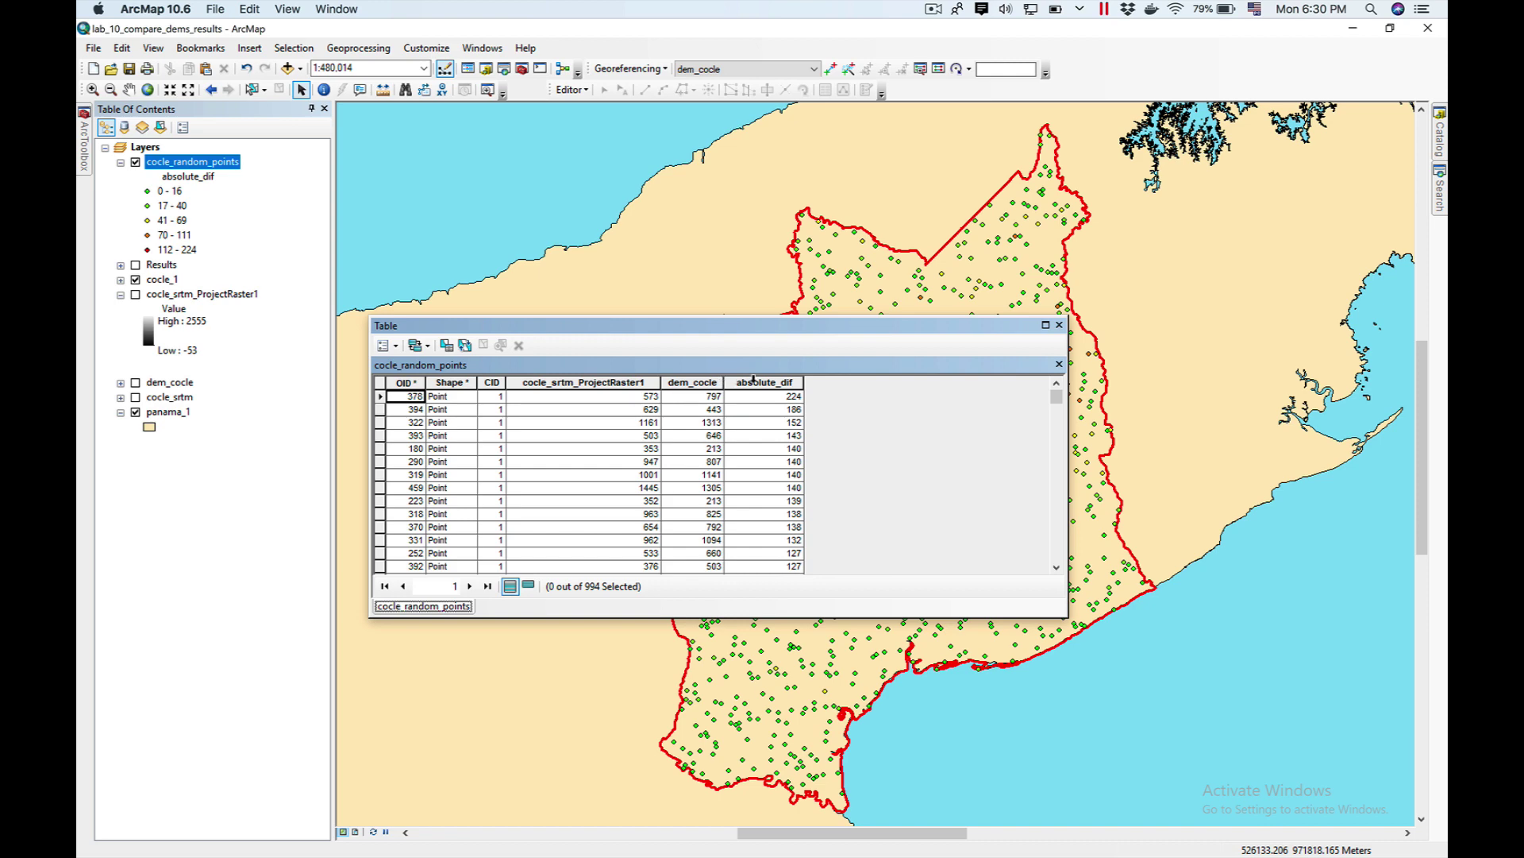
click(758, 384)
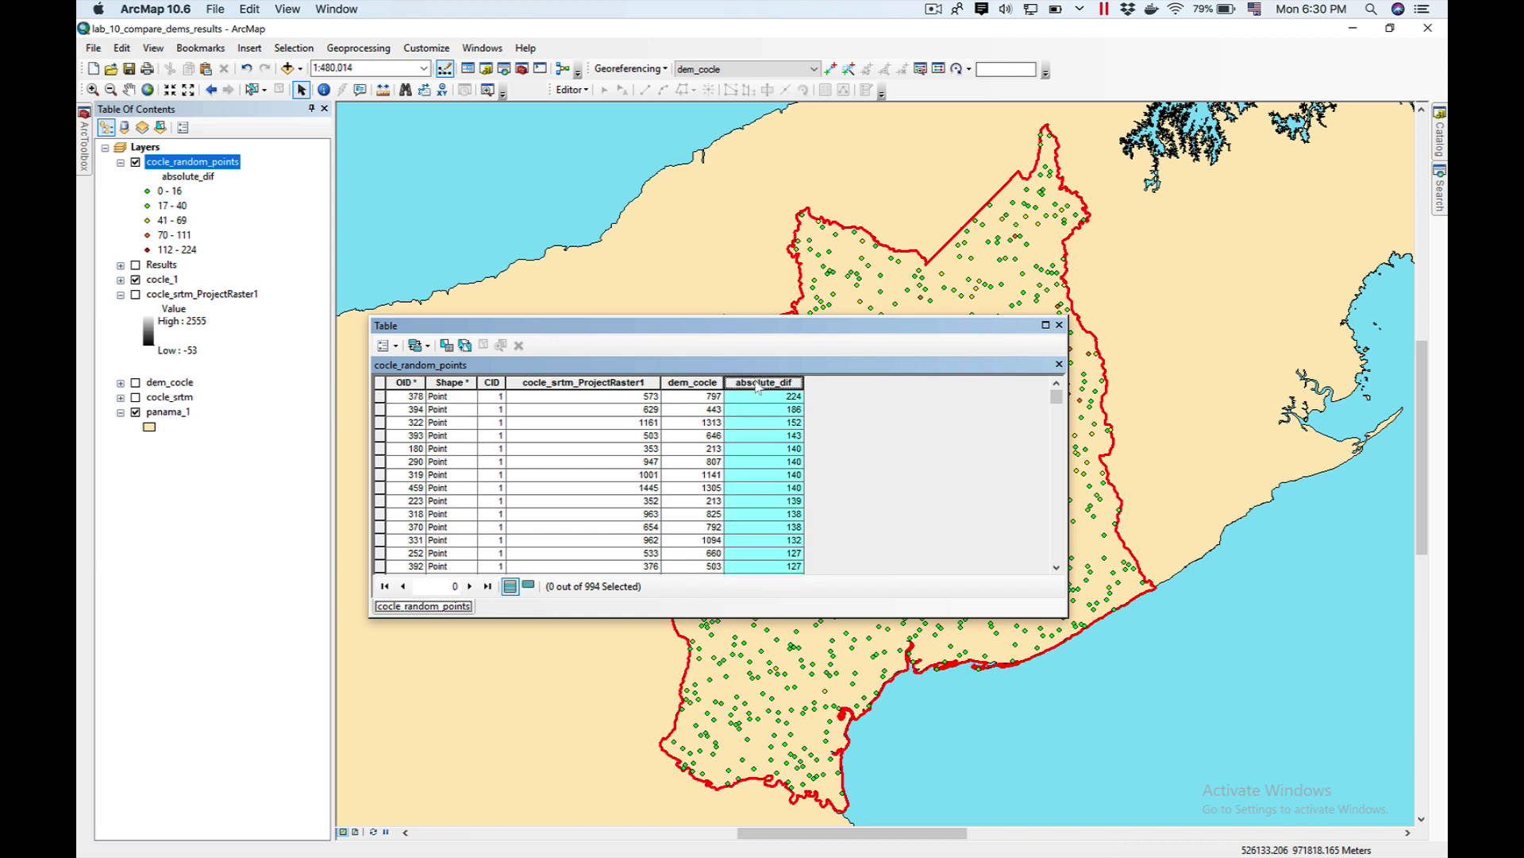
right_click(758, 385)
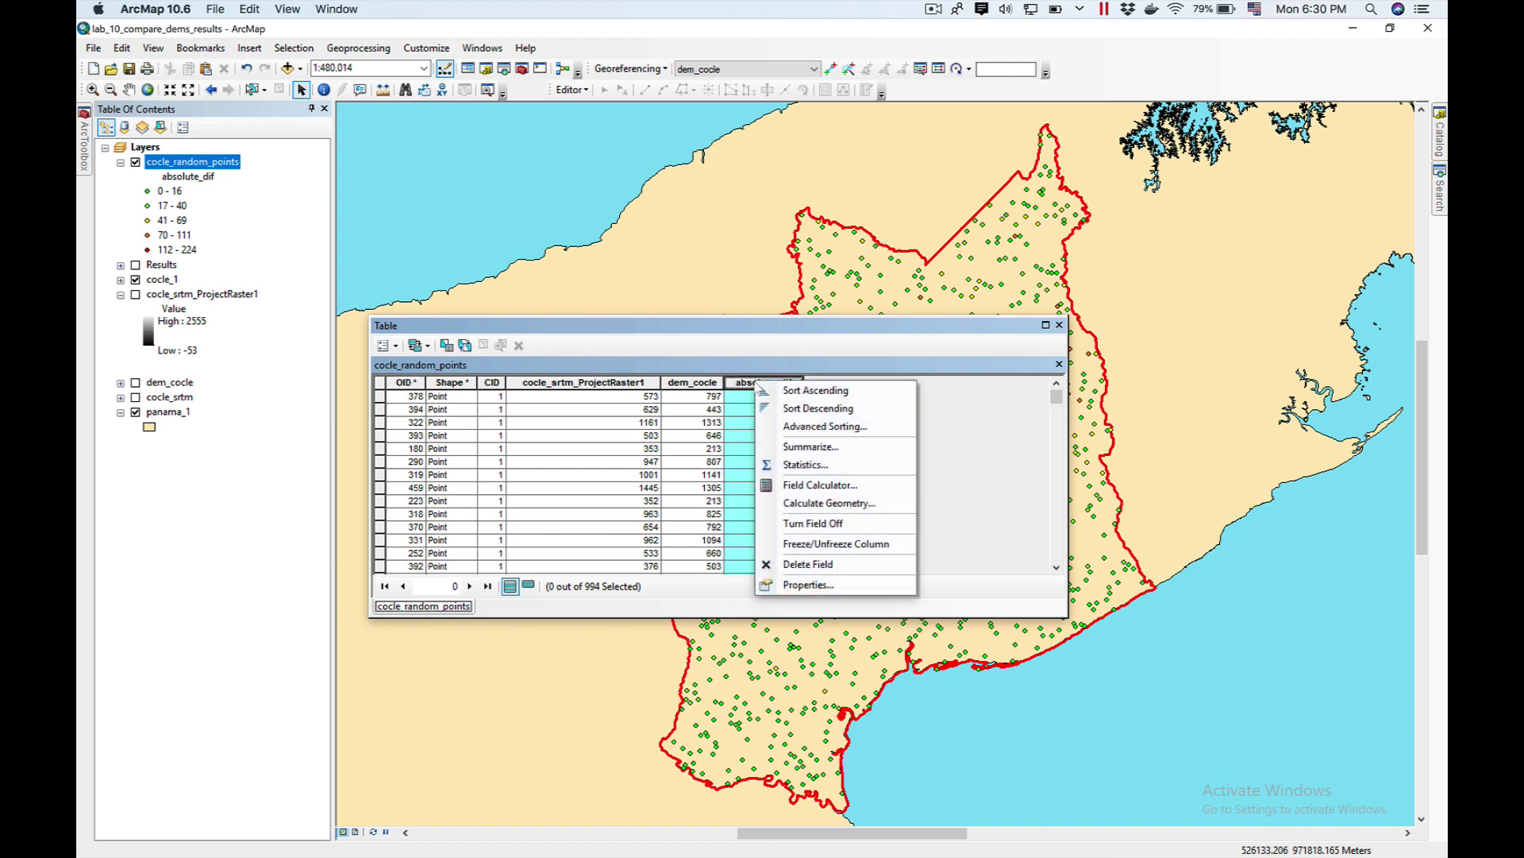
click(796, 462)
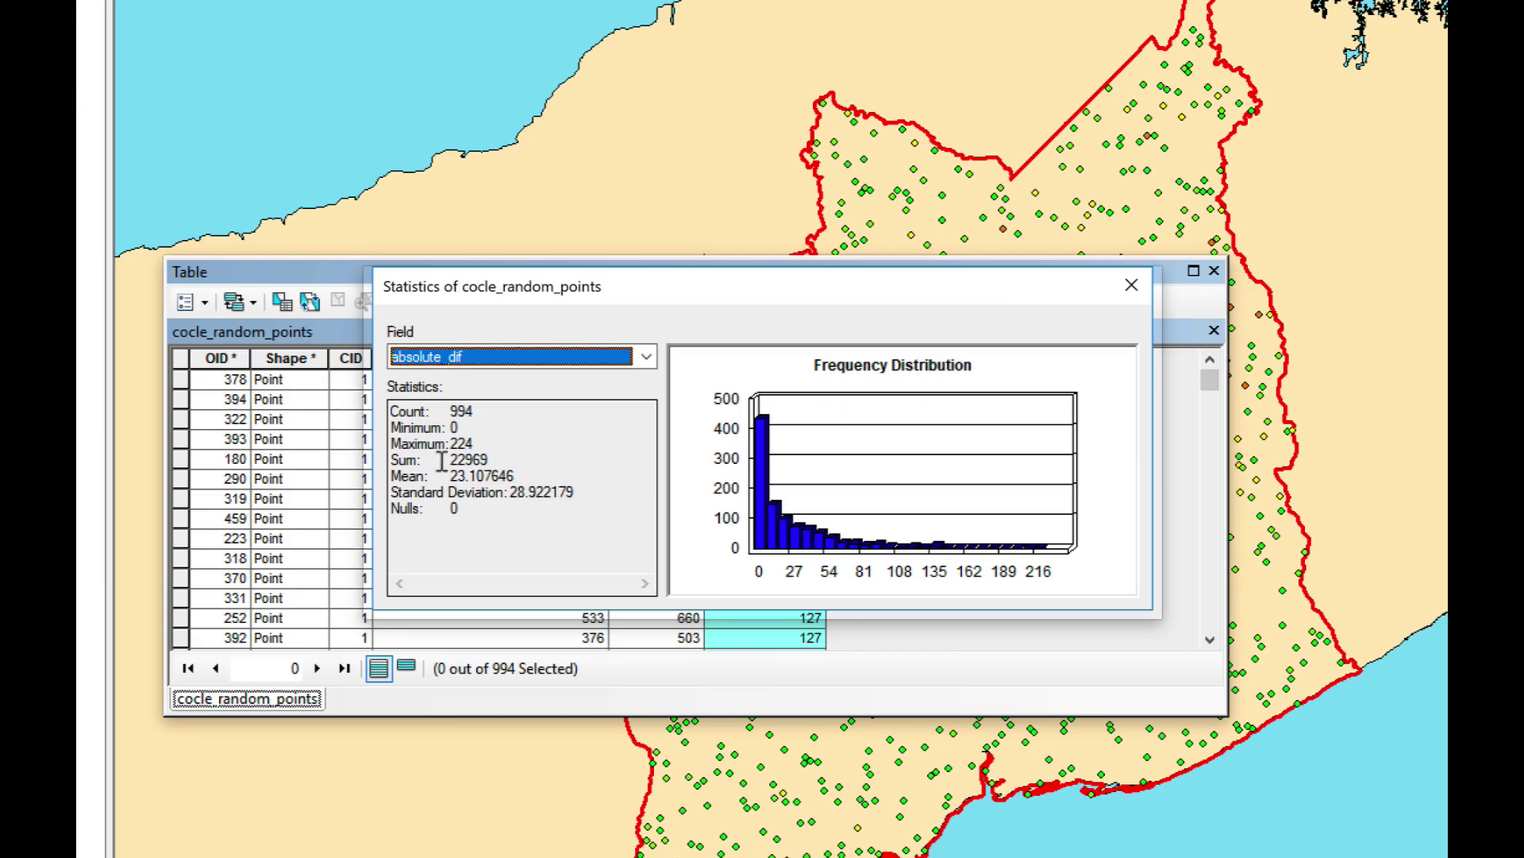